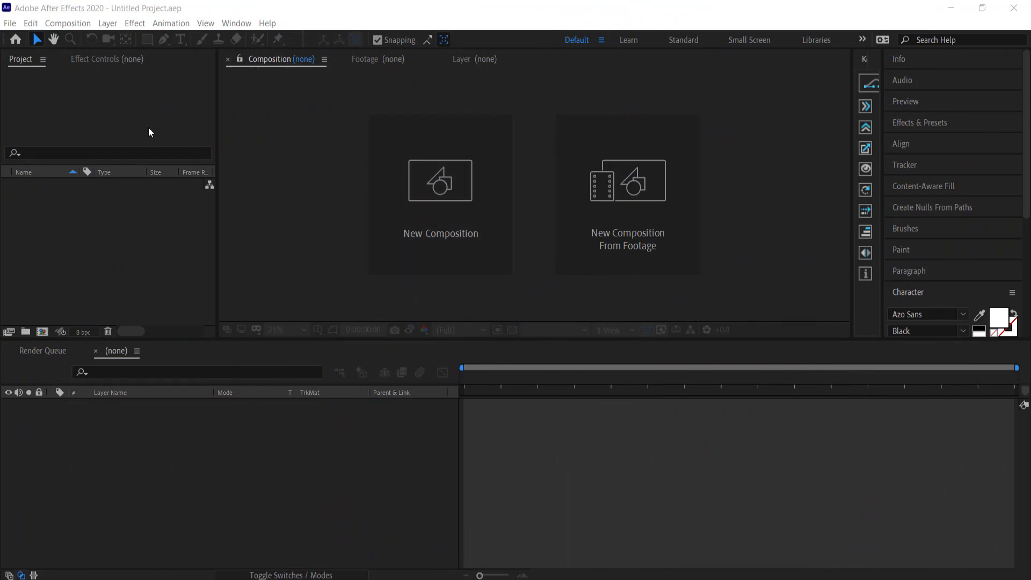
Create a 1920 x 1080 composition at 25 fps lasting 5 seconds and add a full-size white solid layer
{"action": "left_click", "coordinate": [413, 210]}
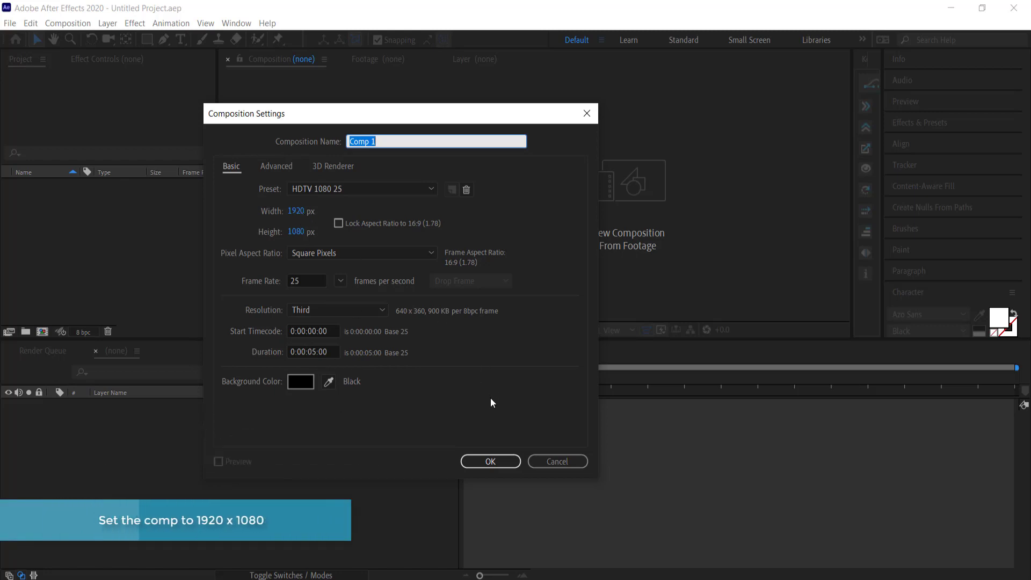
{"action": "left_click", "coordinate": [490, 461]}
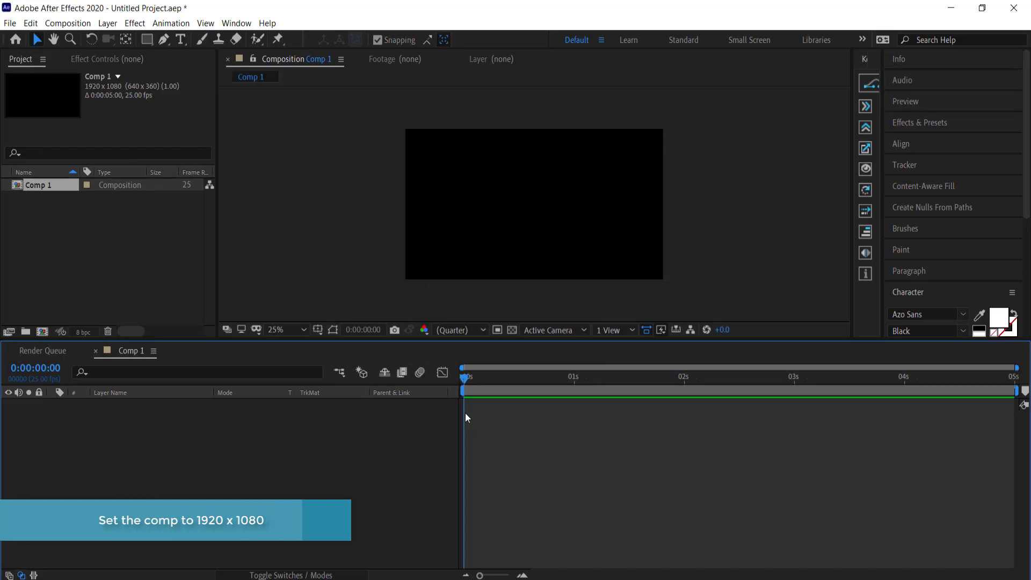
{"action": "right_click", "coordinate": [195, 422]}
{"action": "mouse_move", "coordinate": [262, 434]}
{"action": "left_click", "coordinate": [398, 460]}
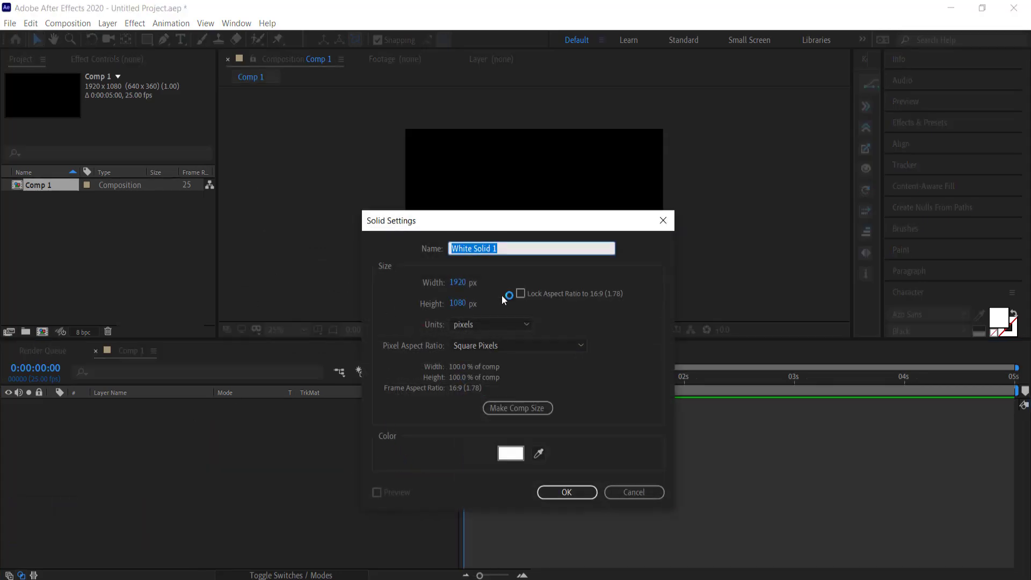
{"action": "left_click", "coordinate": [566, 491]}
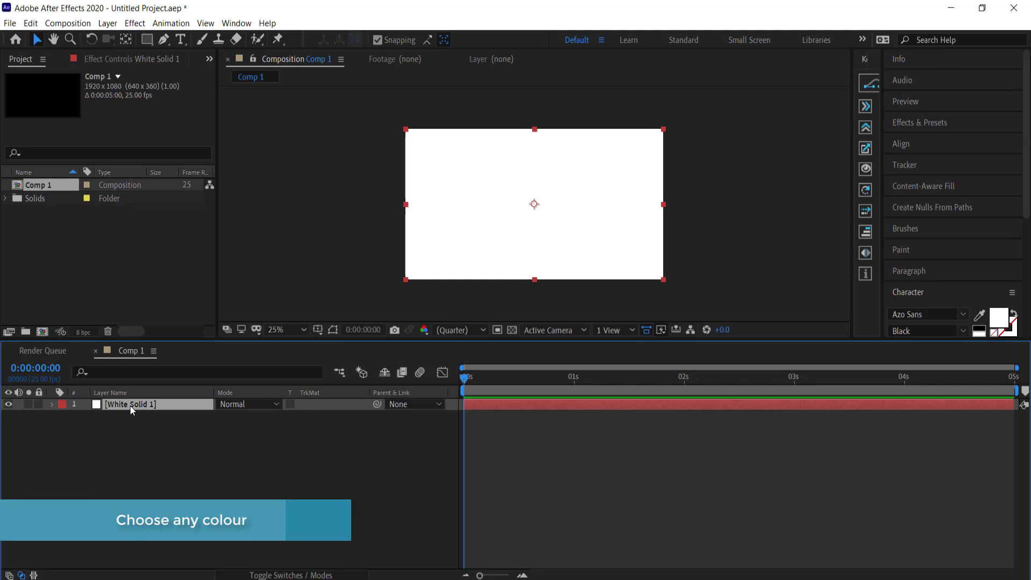
Mask the solid's upper part with a rectangle extending past the frame, and add ten points along the mask's lower edge
{"action": "left_click", "coordinate": [147, 40]}
{"action": "left_click_drag", "start_coordinate": [387, 116], "coordinate": [682, 215]}
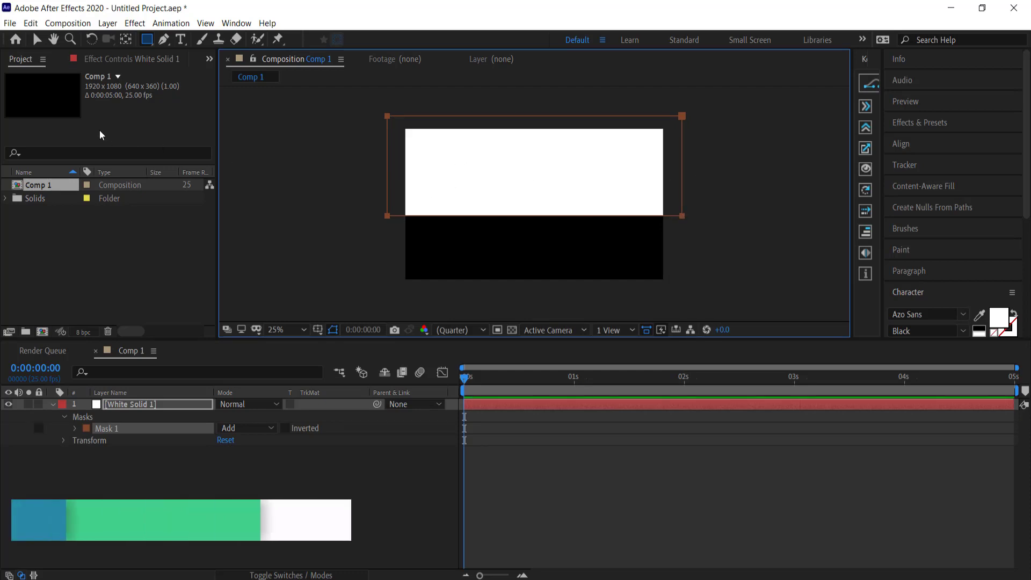
{"action": "left_click", "coordinate": [163, 39]}
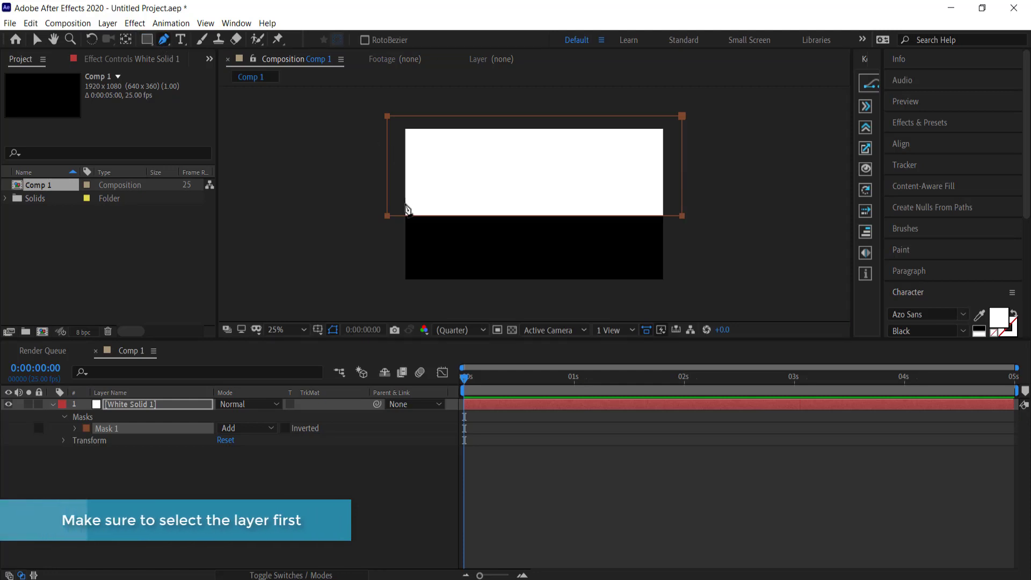
{"action": "scroll", "coordinate": [414, 231], "scroll_direction": "up", "scroll_amount": 2}
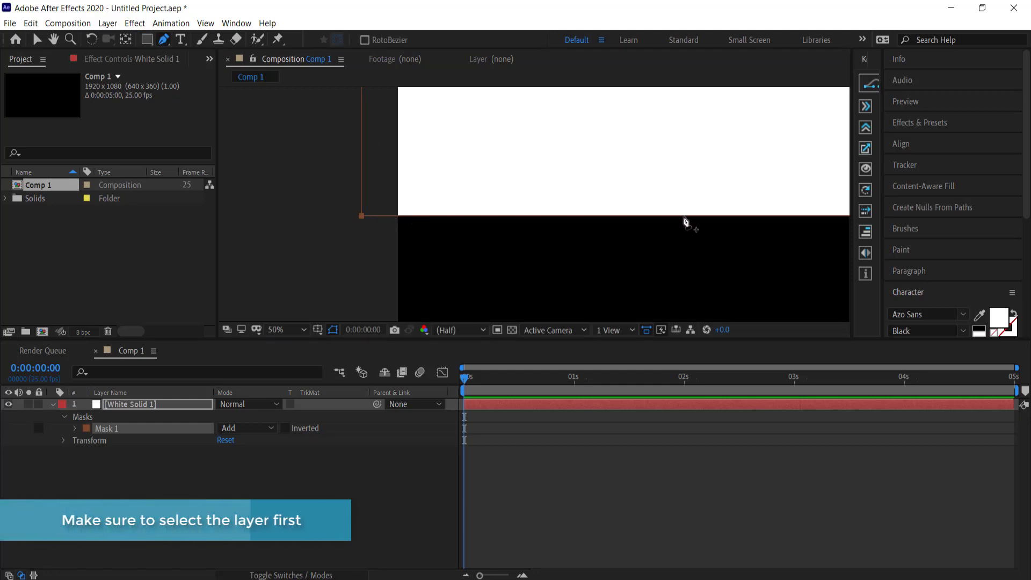
{"action": "key", "text": "space"}
{"action": "left_click_drag", "start_coordinate": [658, 258], "coordinate": [578, 256]}
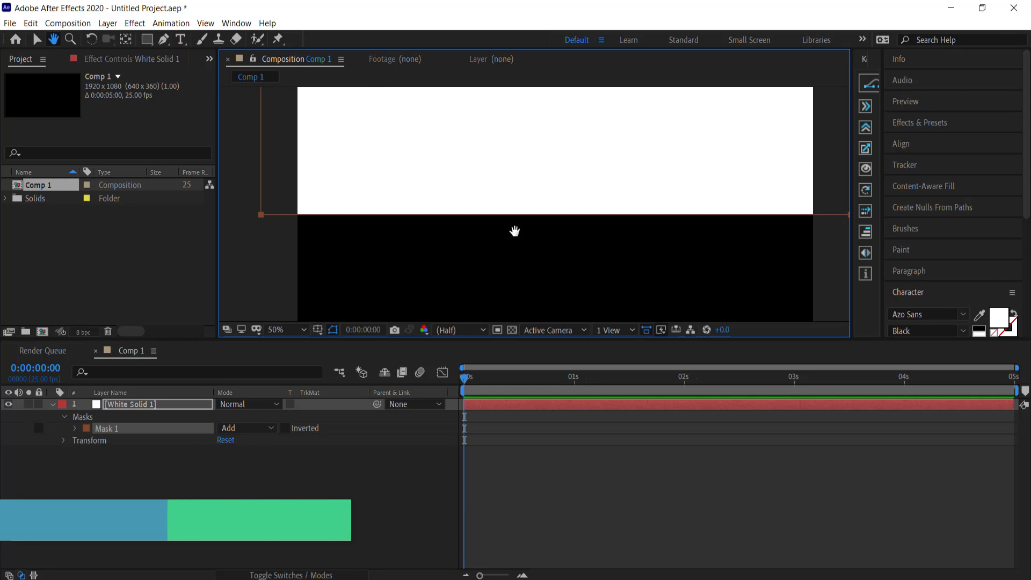
{"action": "scroll", "coordinate": [515, 231], "scroll_direction": "down", "scroll_amount": 2}
{"action": "left_click", "coordinate": [164, 39]}
{"action": "left_click", "coordinate": [418, 224]}
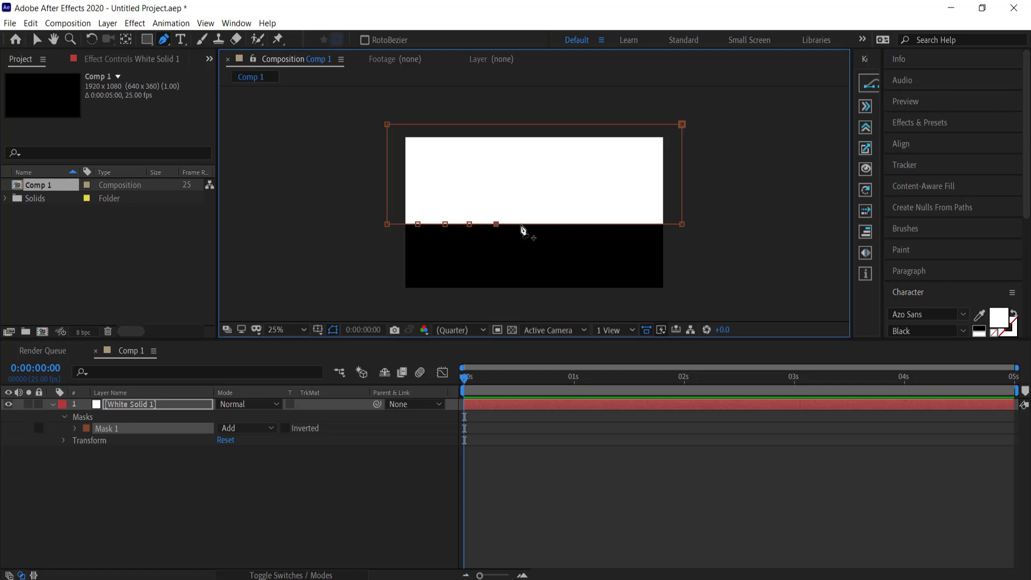
{"action": "left_click", "coordinate": [589, 224]}
{"action": "left_click", "coordinate": [617, 224]}
{"action": "left_click", "coordinate": [636, 224]}
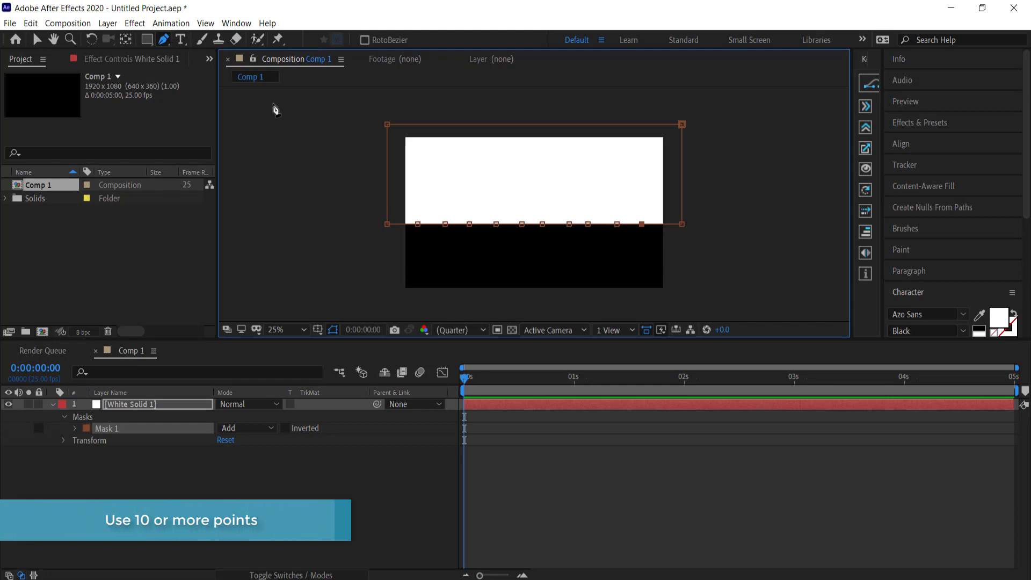
Shape the mask's lower edge into a zigzag, and round its low points into smooth curved drips
{"action": "key", "text": "v"}
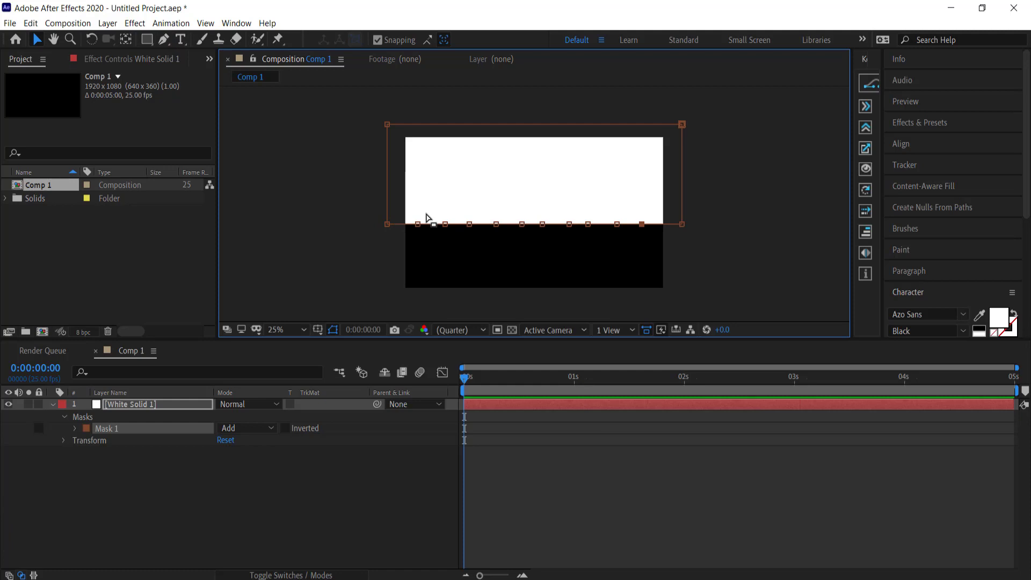
{"action": "left_click_drag", "start_coordinate": [418, 225], "coordinate": [675, 235]}
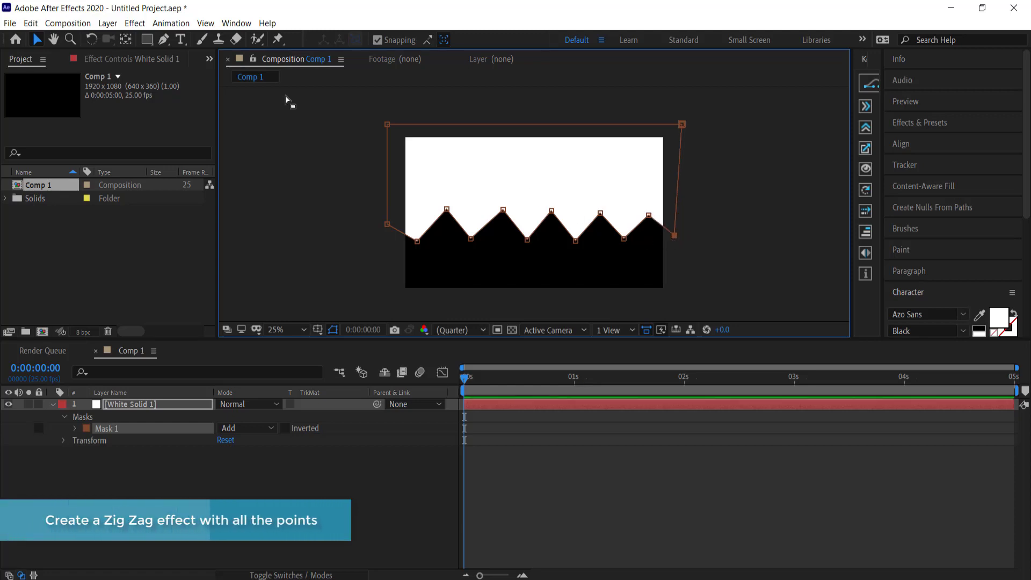
{"action": "left_click_drag", "start_coordinate": [164, 39], "coordinate": [220, 89]}
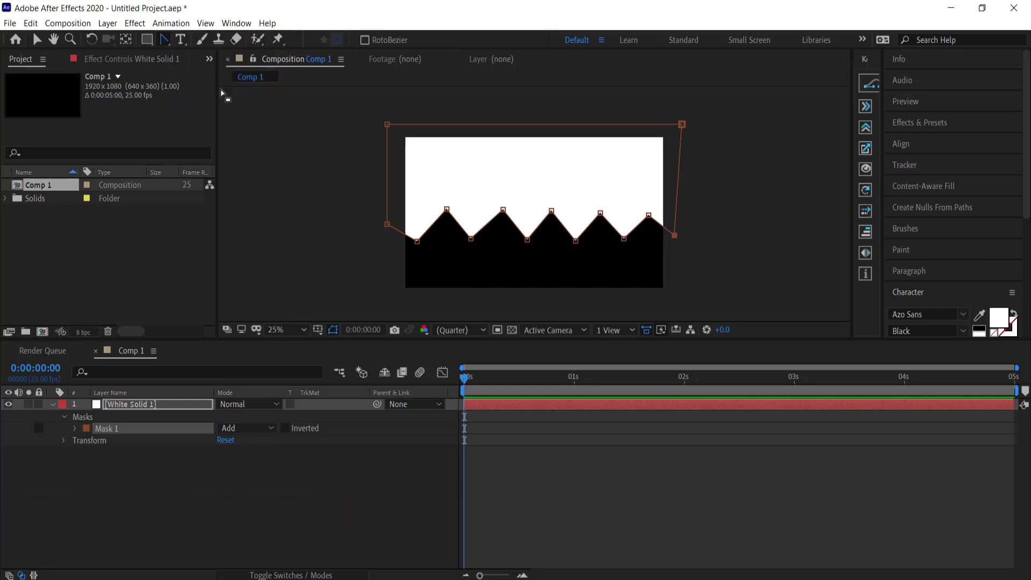
{"action": "left_click_drag", "start_coordinate": [417, 241], "coordinate": [696, 236]}
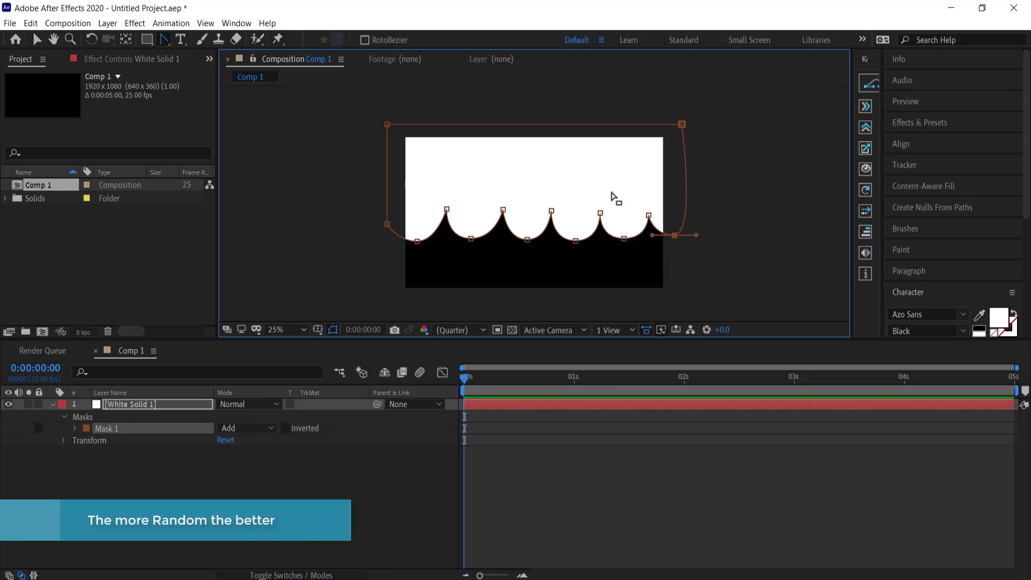
Raise the five peaks of the mask's lower edge to uneven heights and pull the third drip further down
{"action": "key", "text": "v"}
{"action": "mouse_move", "coordinate": [434, 200]}
{"action": "left_mouse_down"}
{"action": "mouse_move", "coordinate": [460, 224]}
{"action": "mouse_move", "coordinate": [445, 192]}
{"action": "left_mouse_up"}
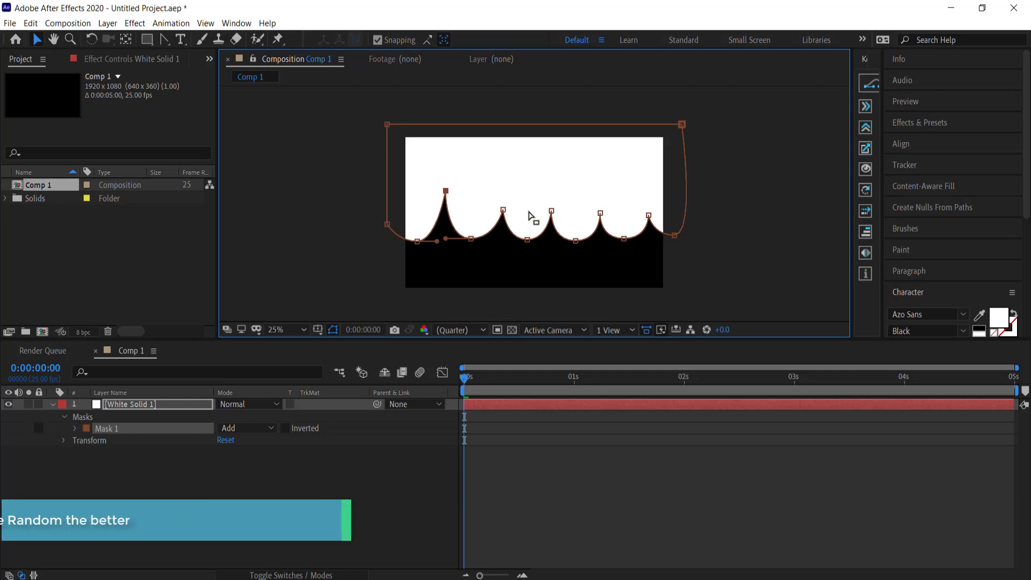
{"action": "left_click_drag", "start_coordinate": [503, 212], "coordinate": [555, 200]}
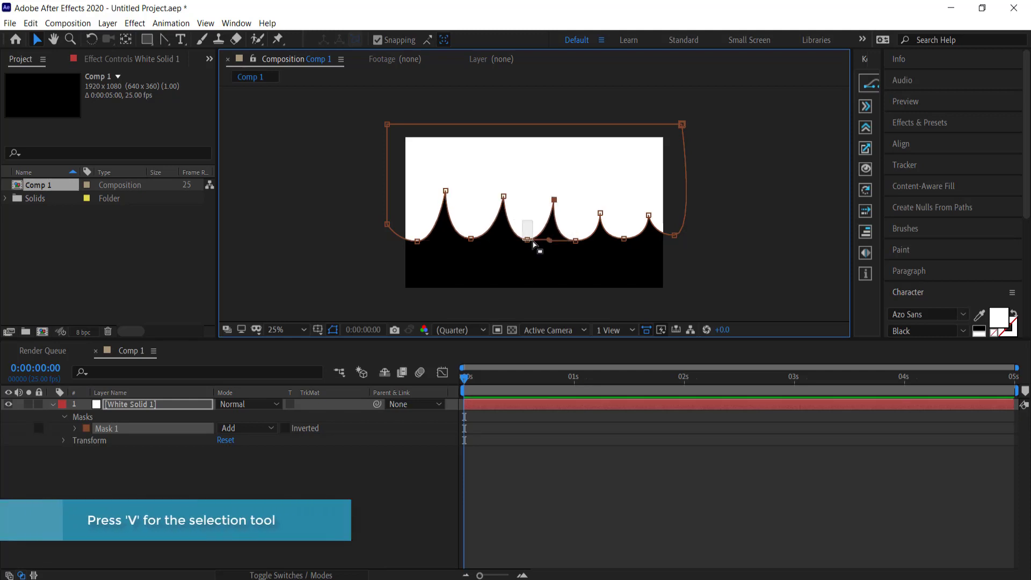
{"action": "left_click_drag", "start_coordinate": [528, 239], "coordinate": [528, 249]}
{"action": "left_click_drag", "start_coordinate": [599, 212], "coordinate": [647, 198]}
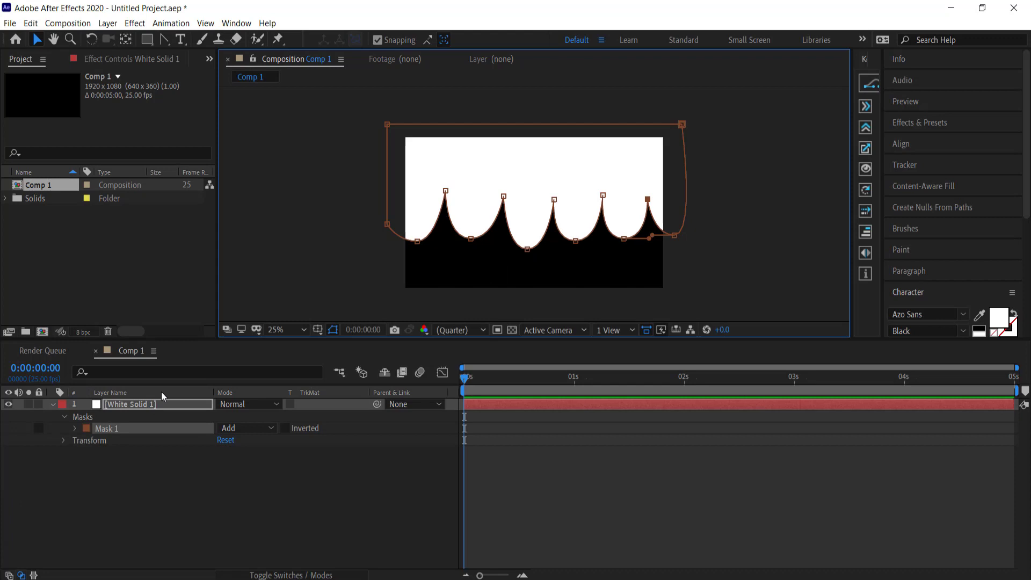
Set a Mask Path keyframe for Mask 1 at frame 5
{"action": "left_click", "coordinate": [75, 429]}
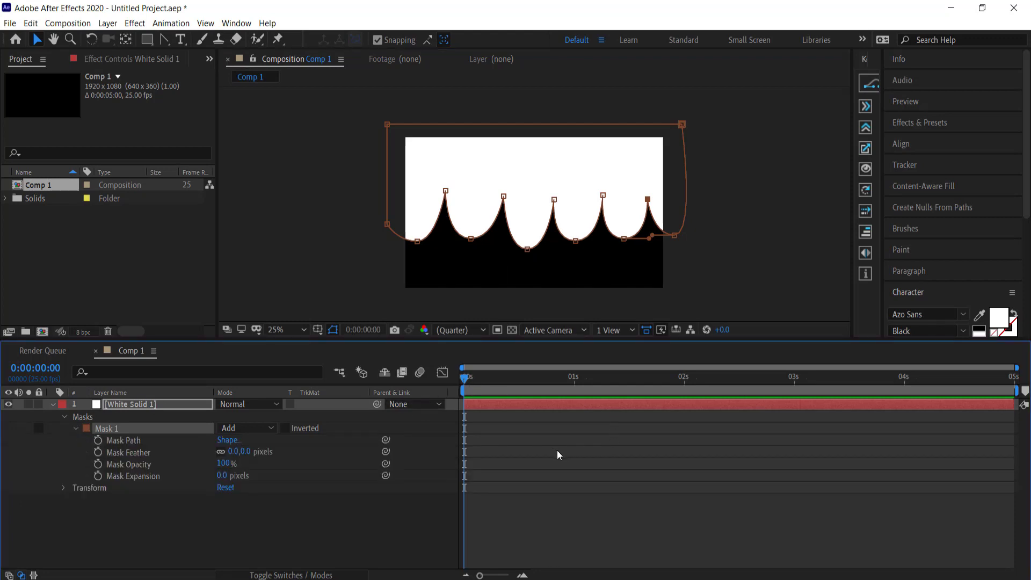
{"action": "key", "text": "equal"}
{"action": "key", "text": "equal"}
{"action": "key", "text": "equal"}
{"action": "key", "text": "equal"}
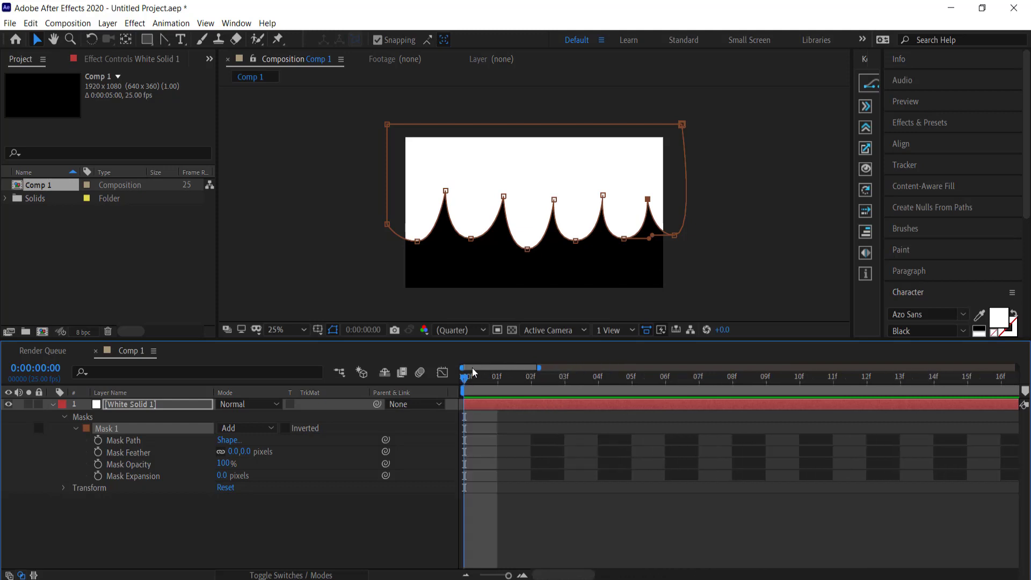
{"action": "key", "text": "Page_Down"}
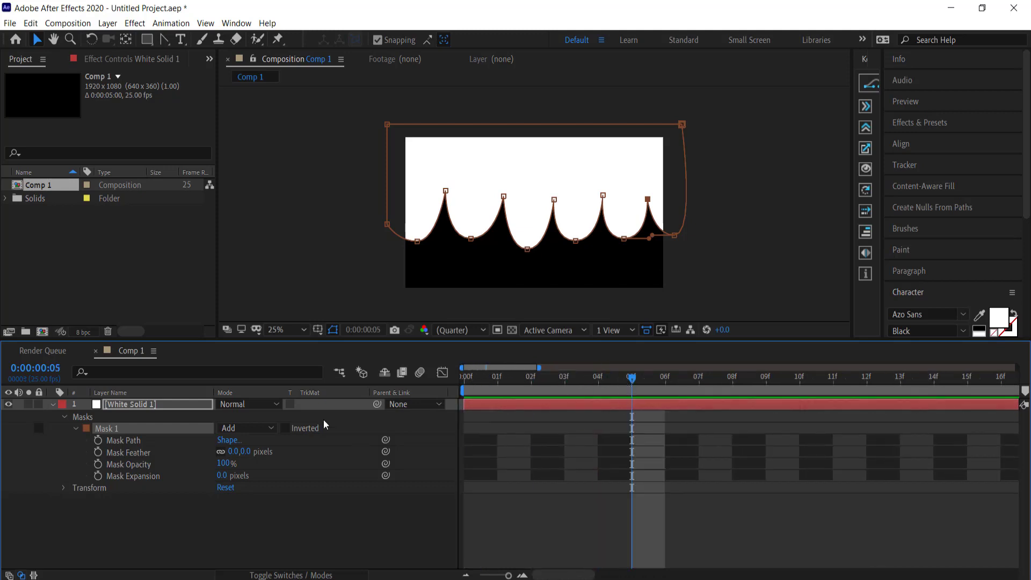
{"action": "left_click", "coordinate": [98, 441]}
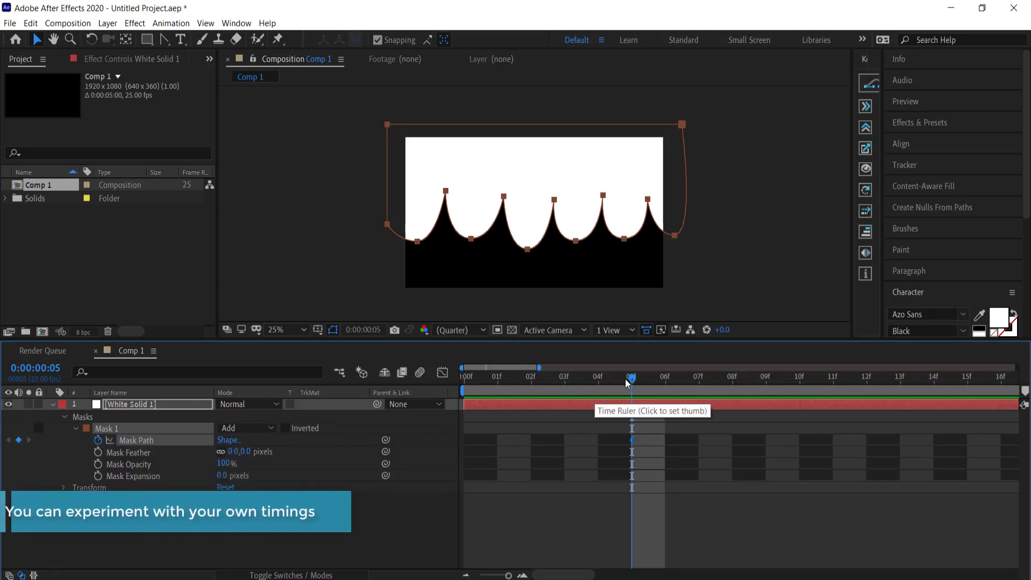
At frame 0, move the whole mask straight up until it lies completely above the composition frame
{"action": "left_click", "coordinate": [464, 377]}
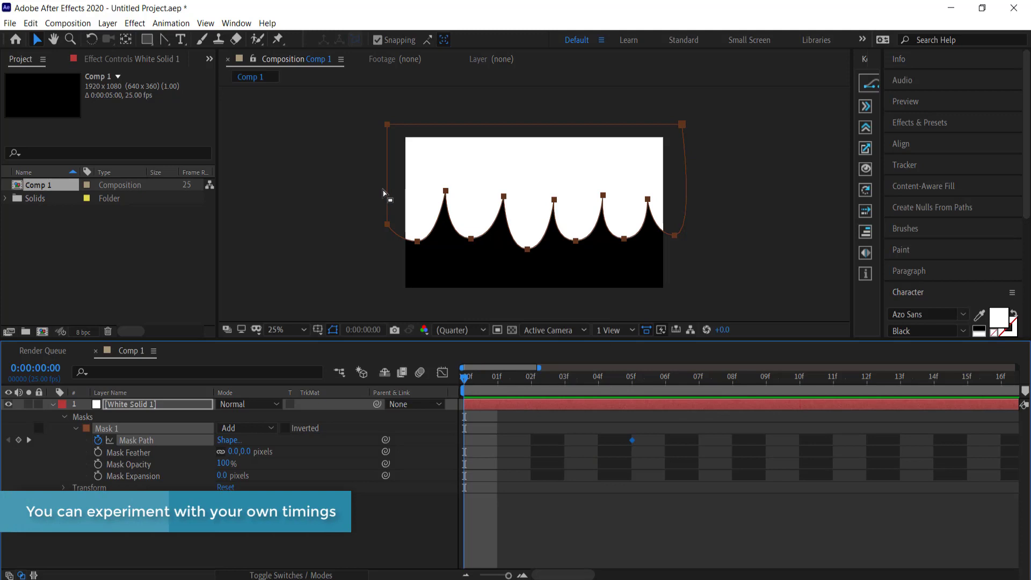
{"action": "left_click", "coordinate": [385, 194]}
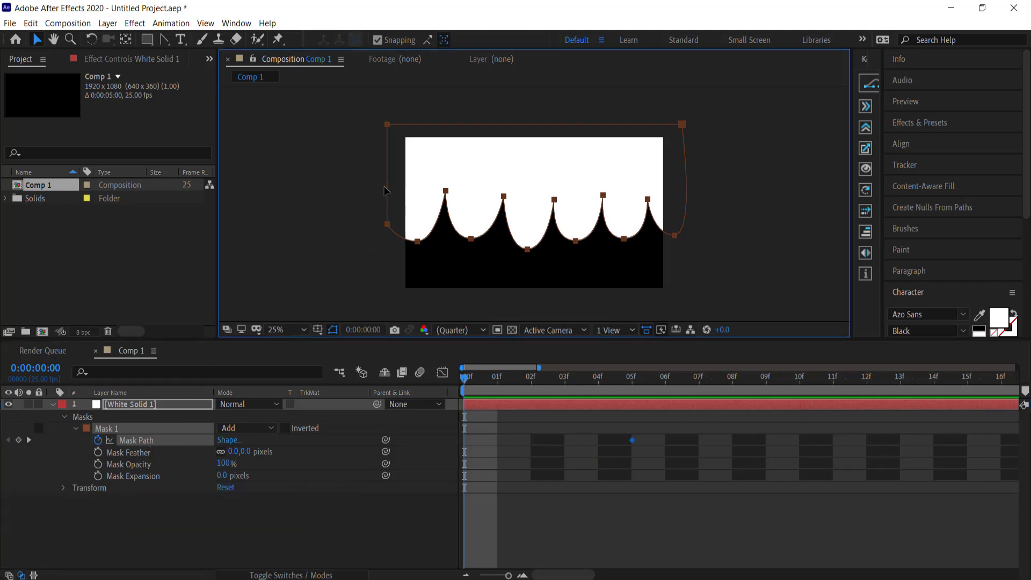
{"action": "left_click_drag", "start_coordinate": [385, 190], "coordinate": [388, 72]}
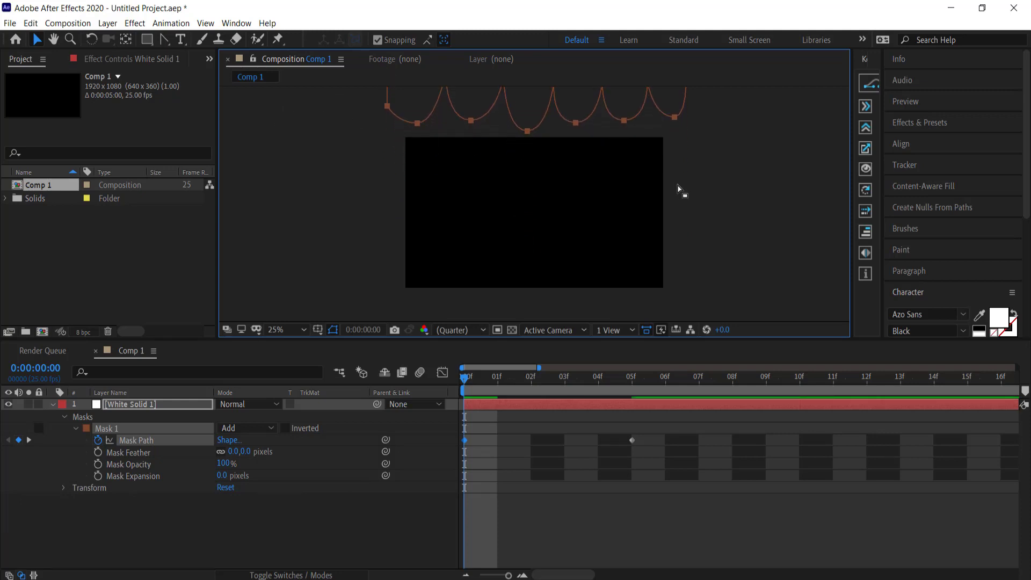
At frame 0, shift the mask's individual peaks and drips up or down to give the lower edge a different irregular shape
{"action": "left_click_drag", "start_coordinate": [725, 158], "coordinate": [705, 242]}
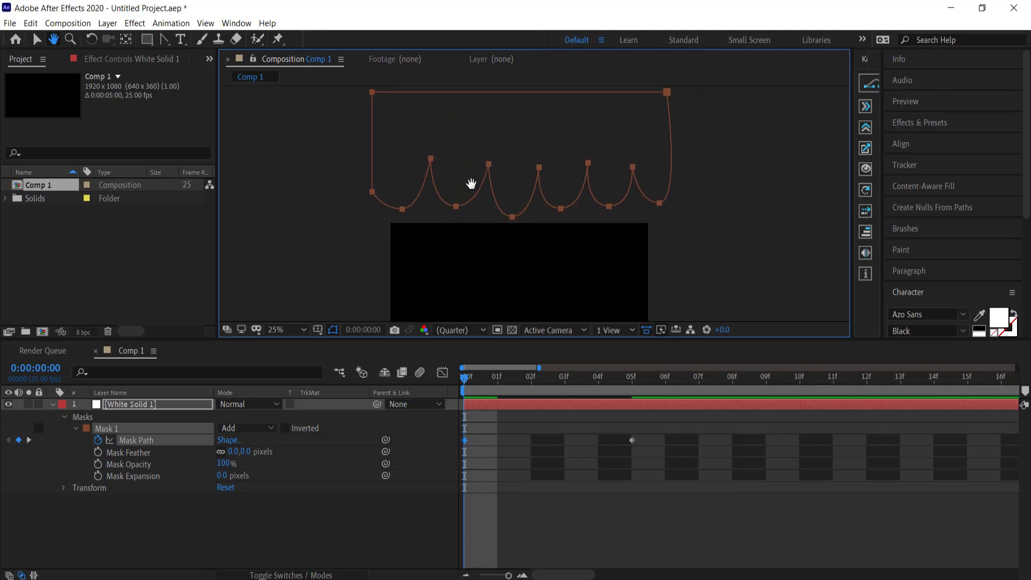
{"action": "key", "text": "v"}
{"action": "left_click_drag", "start_coordinate": [447, 173], "coordinate": [447, 173]}
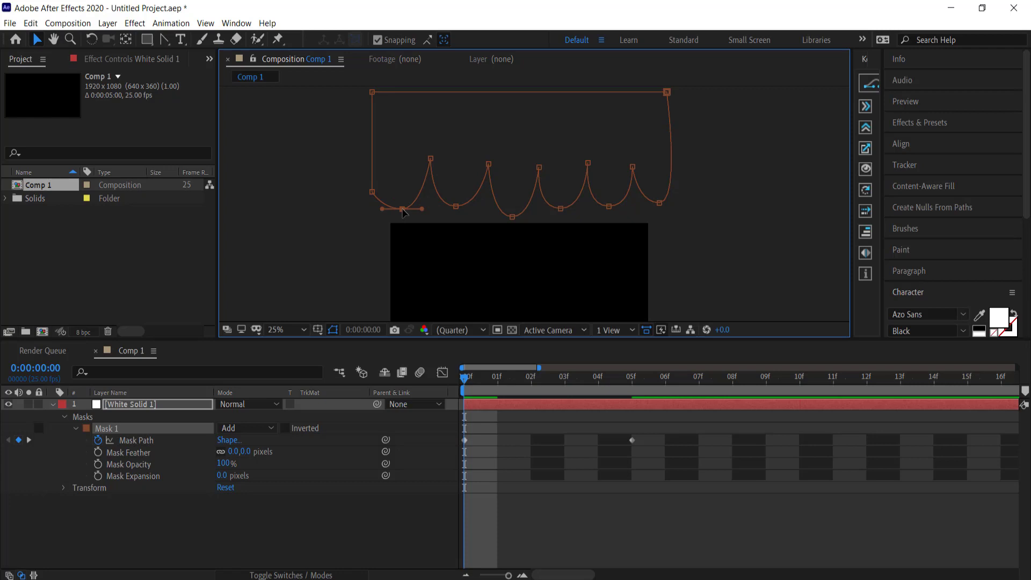
{"action": "left_click_drag", "start_coordinate": [403, 211], "coordinate": [404, 190]}
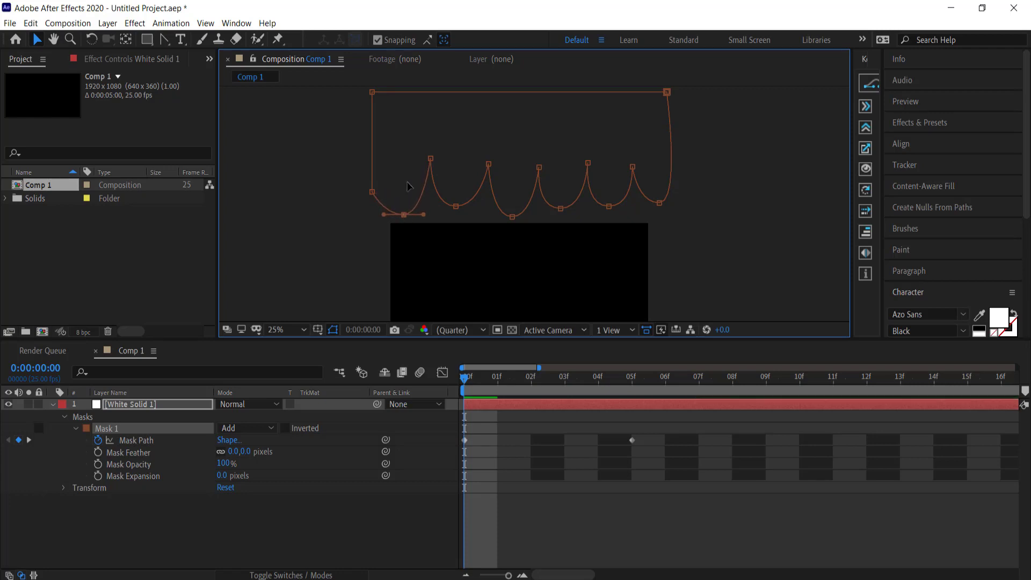
{"action": "left_click_drag", "start_coordinate": [431, 159], "coordinate": [429, 125]}
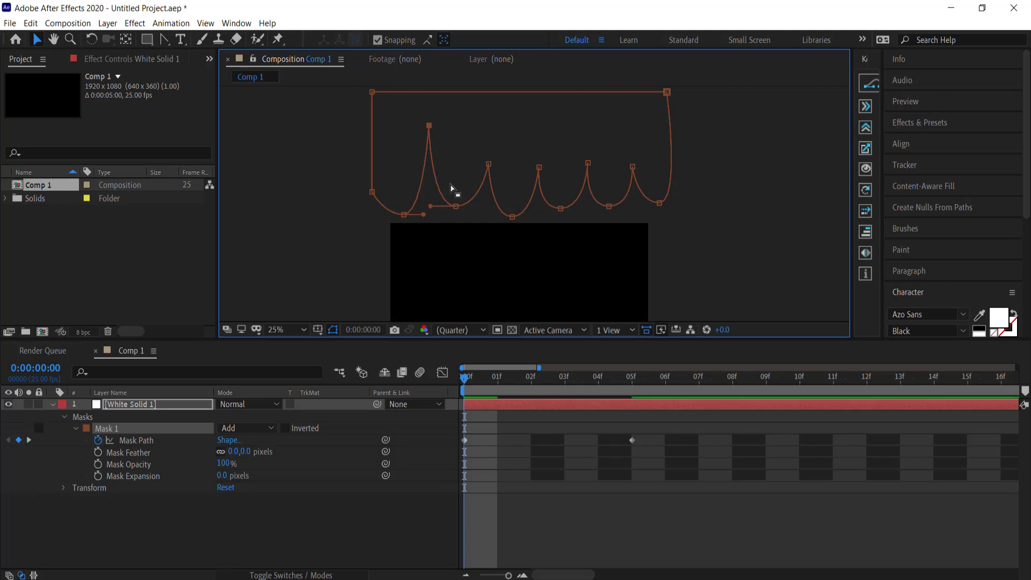
{"action": "left_click_drag", "start_coordinate": [455, 191], "coordinate": [487, 147]}
{"action": "left_click", "coordinate": [512, 217]}
{"action": "left_click_drag", "start_coordinate": [512, 217], "coordinate": [510, 195]}
{"action": "left_click", "coordinate": [539, 168]}
{"action": "left_click_drag", "start_coordinate": [540, 159], "coordinate": [539, 146]}
{"action": "left_click_drag", "start_coordinate": [561, 209], "coordinate": [562, 215]}
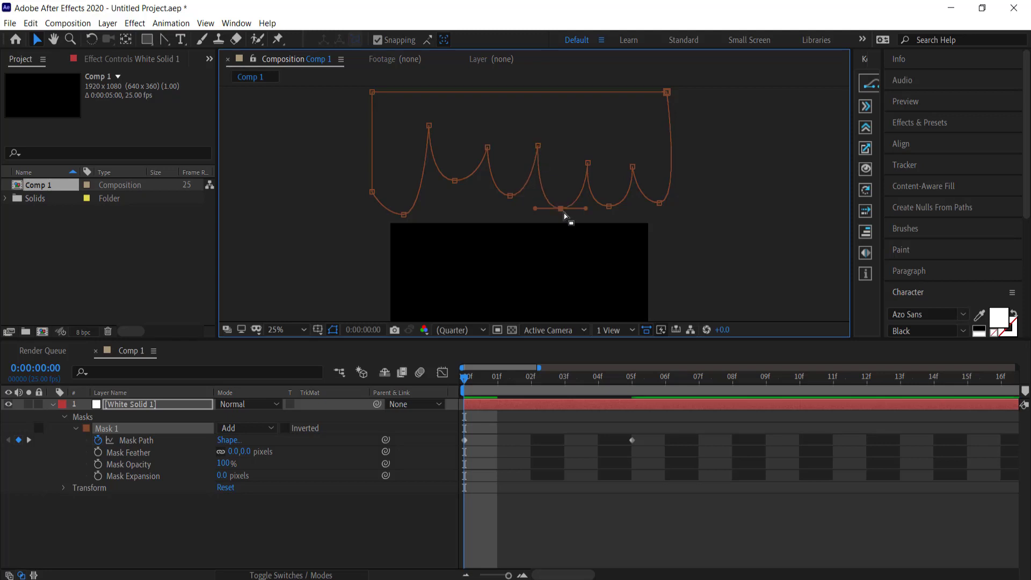
{"action": "left_click", "coordinate": [588, 162]}
{"action": "left_click_drag", "start_coordinate": [588, 162], "coordinate": [583, 139]}
{"action": "left_click_drag", "start_coordinate": [609, 206], "coordinate": [633, 142]}
{"action": "left_click_drag", "start_coordinate": [660, 204], "coordinate": [665, 216]}
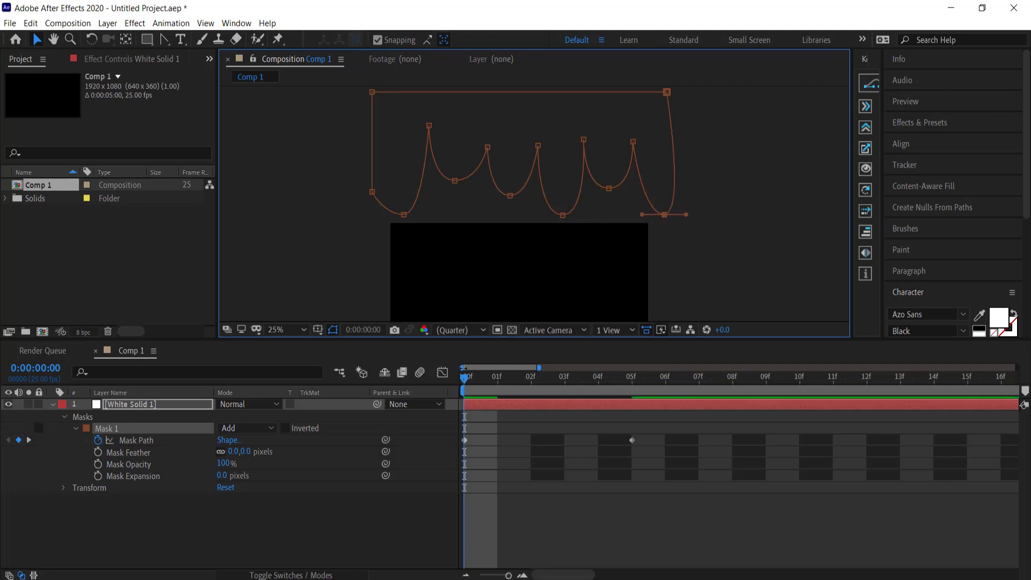
At frame 10, move all the mask's lower-edge points below the frame so the white covers it, and scrub through the animation
{"action": "key", "text": "k"}
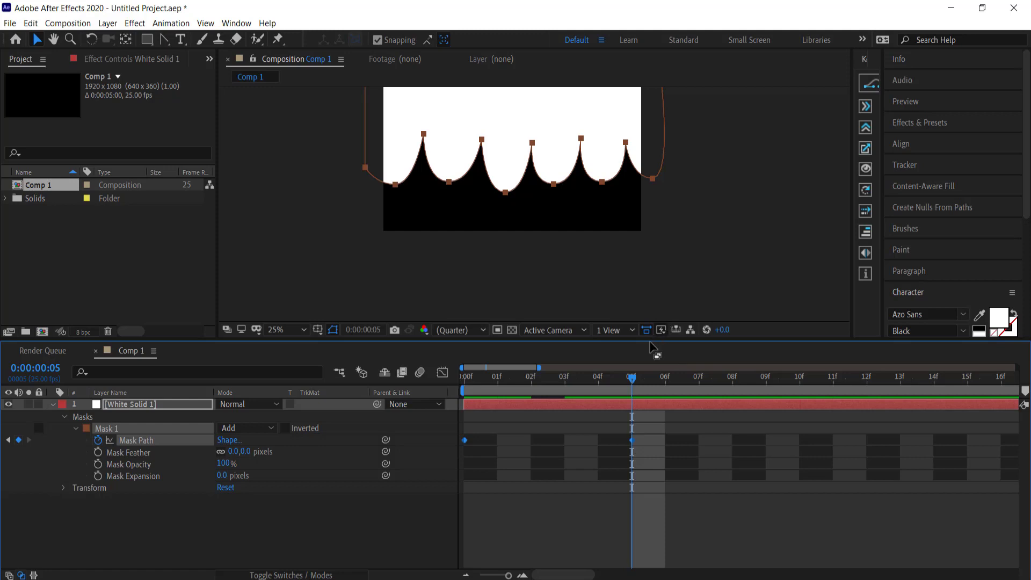
{"action": "left_click_drag", "start_coordinate": [635, 381], "coordinate": [686, 378]}
{"action": "left_click_drag", "start_coordinate": [788, 379], "coordinate": [800, 378]}
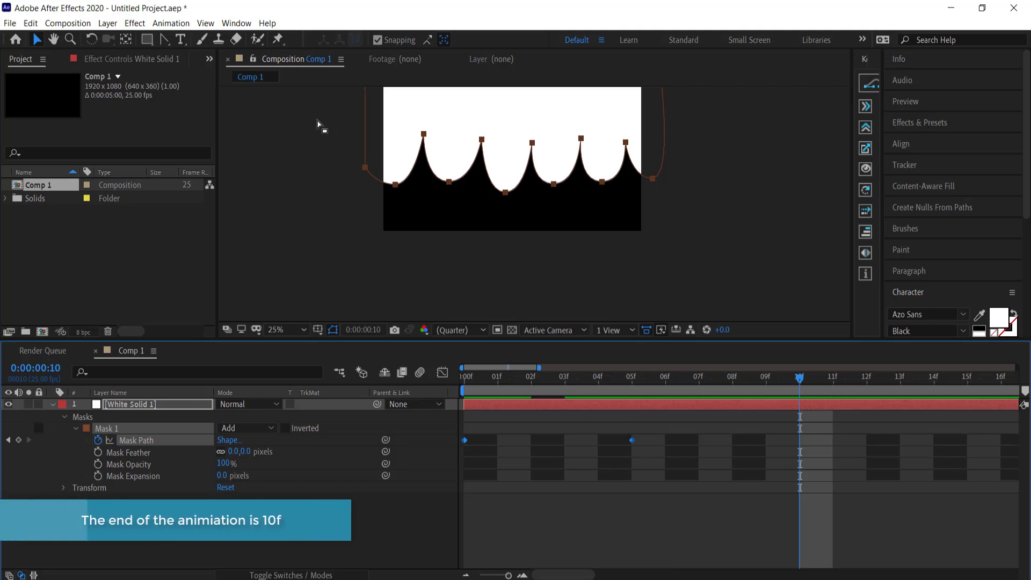
{"action": "left_click_drag", "start_coordinate": [317, 119], "coordinate": [709, 209]}
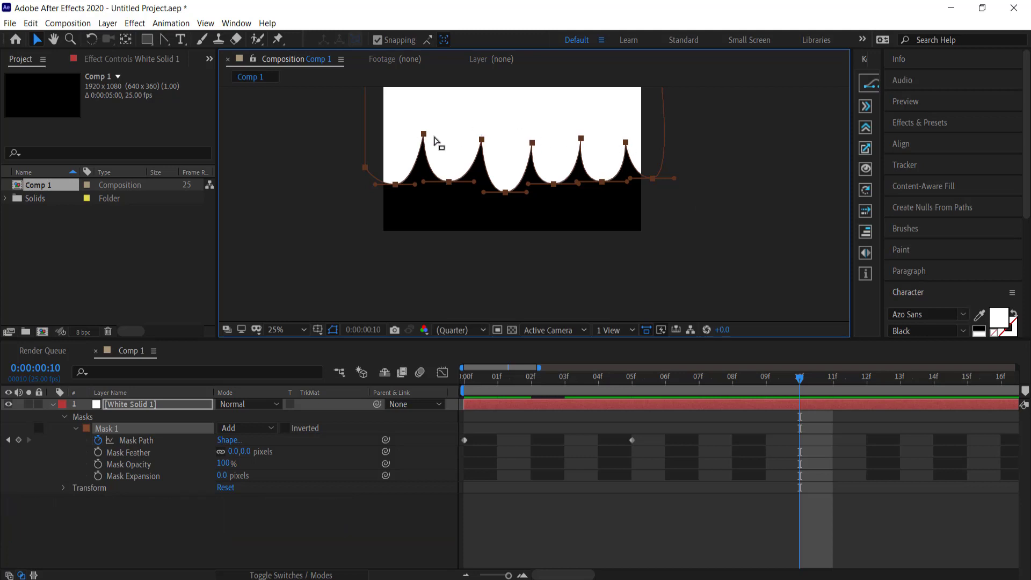
{"action": "left_click_drag", "start_coordinate": [366, 171], "coordinate": [365, 283]}
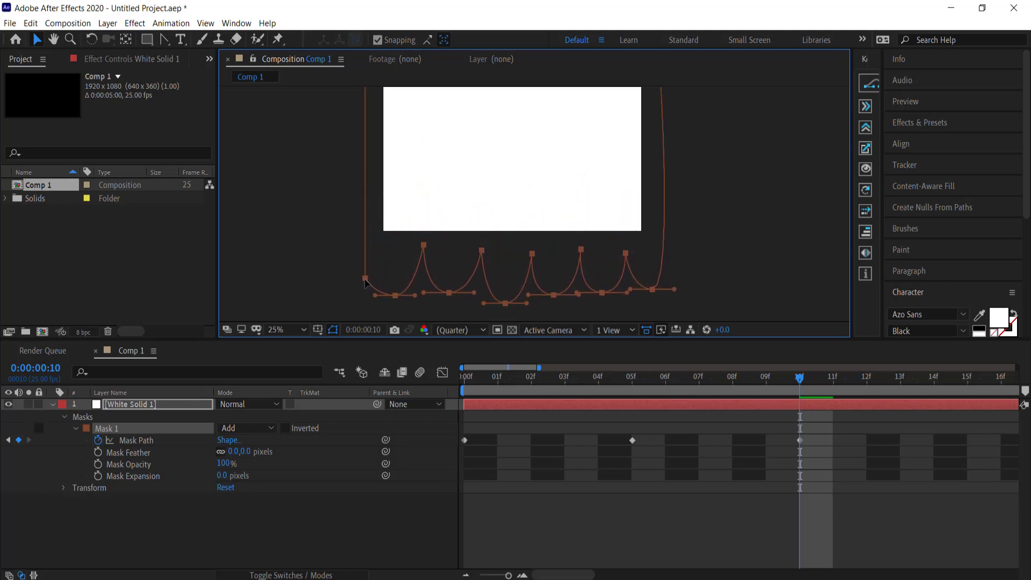
{"action": "left_click_drag", "start_coordinate": [800, 382], "coordinate": [698, 378]}
{"action": "left_click_drag", "start_coordinate": [769, 377], "coordinate": [801, 377]}
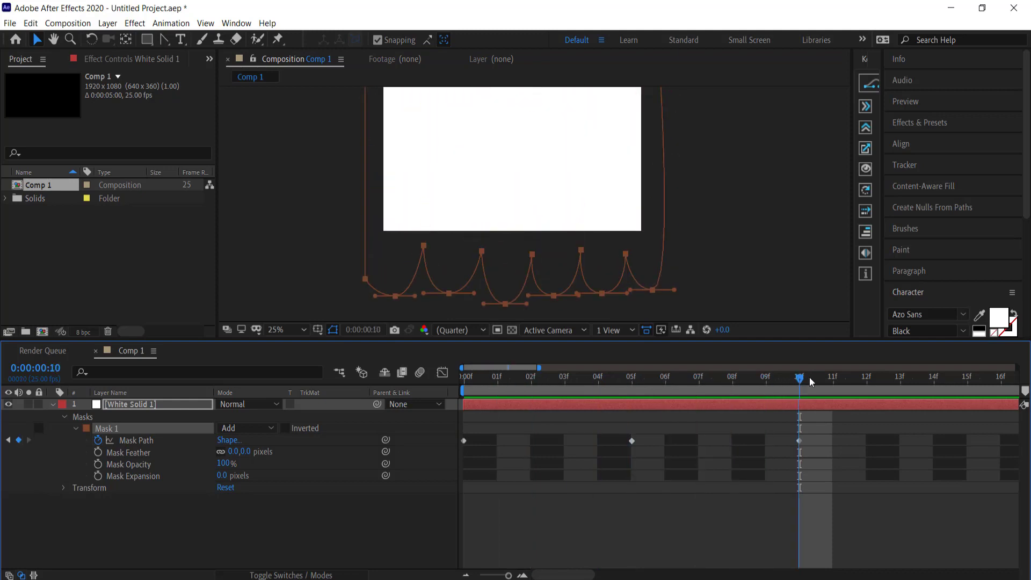
At frame 10, stretch the mask's drips further down and shift the peaks between them sideways for uneven spacing
{"action": "left_click_drag", "start_coordinate": [646, 275], "coordinate": [611, 305]}
{"action": "left_click", "coordinate": [195, 428]}
{"action": "left_click_drag", "start_coordinate": [604, 293], "coordinate": [564, 313]}
{"action": "left_click_drag", "start_coordinate": [554, 295], "coordinate": [556, 327]}
{"action": "left_click_drag", "start_coordinate": [493, 285], "coordinate": [516, 323]}
{"action": "left_click_drag", "start_coordinate": [505, 304], "coordinate": [511, 326]}
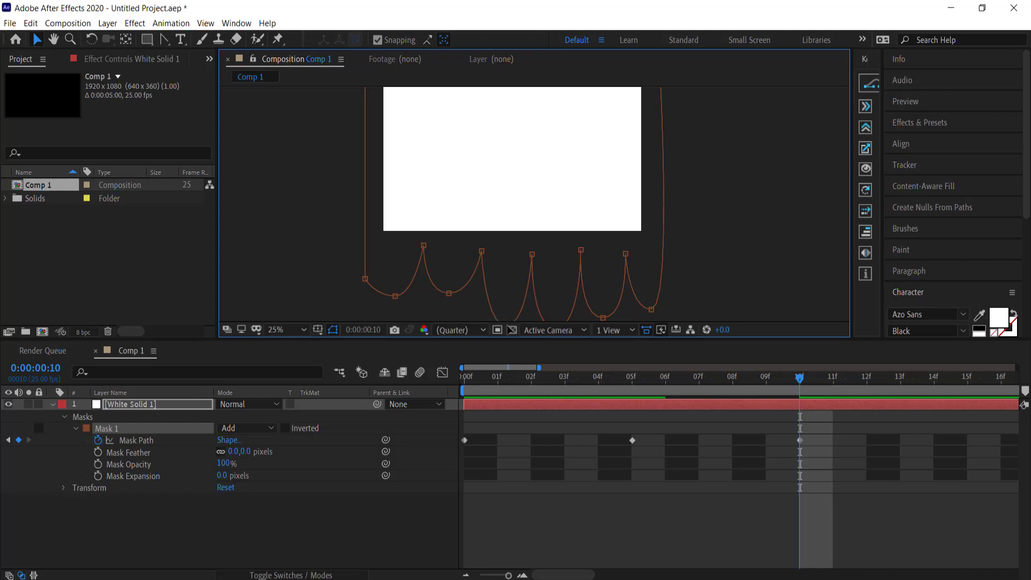
{"action": "left_click_drag", "start_coordinate": [436, 275], "coordinate": [451, 320]}
{"action": "left_click_drag", "start_coordinate": [383, 280], "coordinate": [393, 318]}
{"action": "left_click_drag", "start_coordinate": [423, 247], "coordinate": [575, 251]}
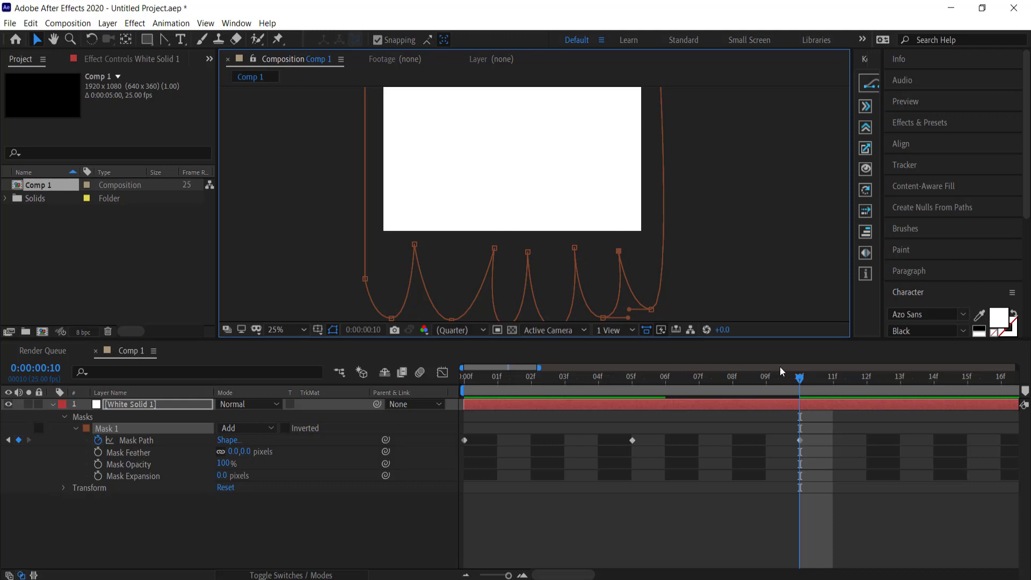
Play back the Mask 1 animation from frame 0 to check the dripping motion
{"action": "left_click", "coordinate": [698, 380]}
{"action": "mouse_move", "coordinate": [454, 381]}
{"action": "left_mouse_down"}
{"action": "mouse_move", "coordinate": [771, 381]}
{"action": "mouse_move", "coordinate": [417, 380]}
{"action": "mouse_move", "coordinate": [502, 390]}
{"action": "mouse_move", "coordinate": [463, 381]}
{"action": "left_mouse_up"}
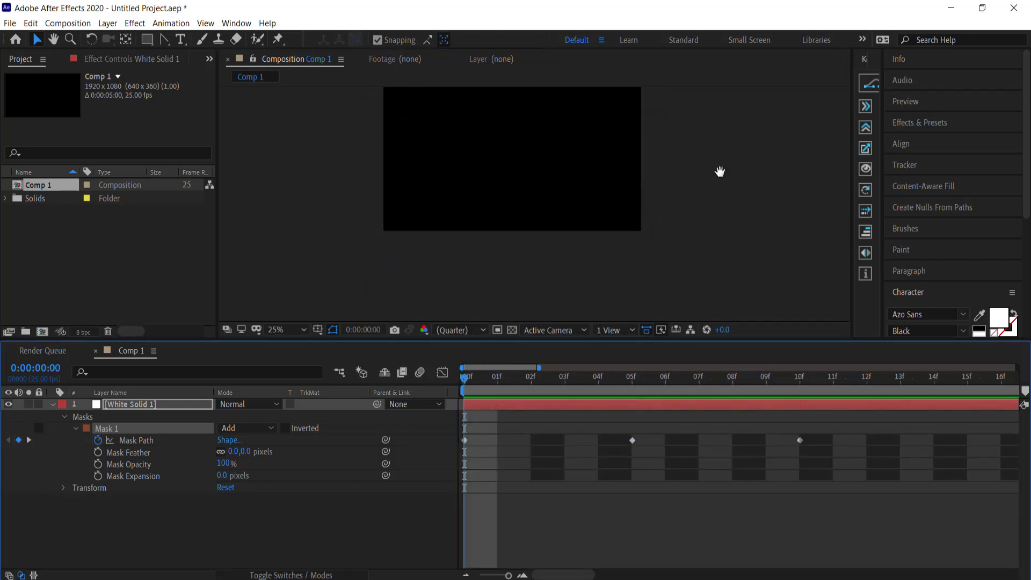
{"action": "key", "text": "h"}
{"action": "left_click_drag", "start_coordinate": [720, 170], "coordinate": [722, 203]}
{"action": "left_click_drag", "start_coordinate": [466, 381], "coordinate": [399, 375]}
{"action": "key", "text": "space"}
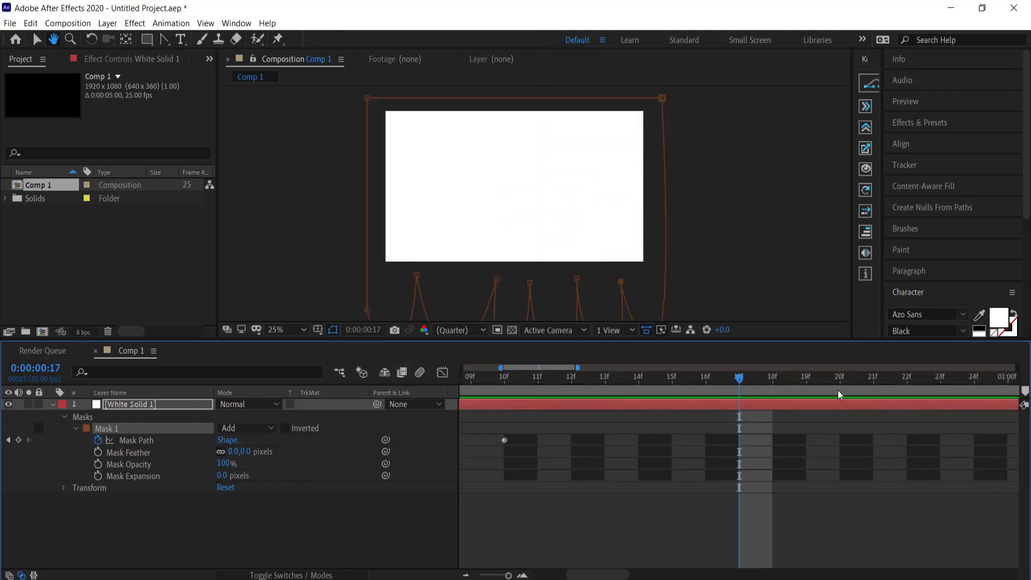
{"action": "key", "text": "space"}
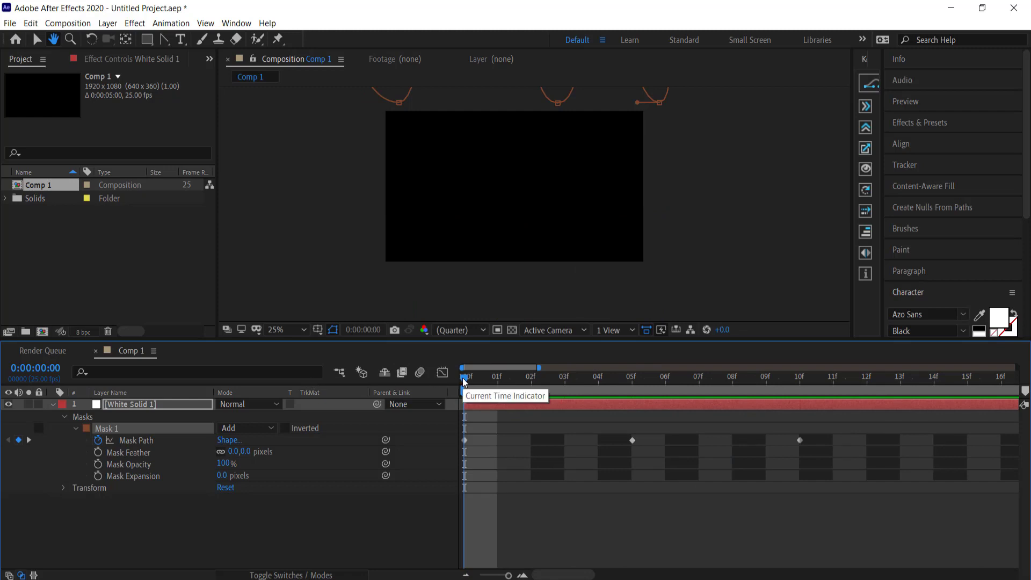
At frame 4, draw a small narrow droplet mask with the Pen tool just below the gap between the first two drips
{"action": "key", "text": "k"}
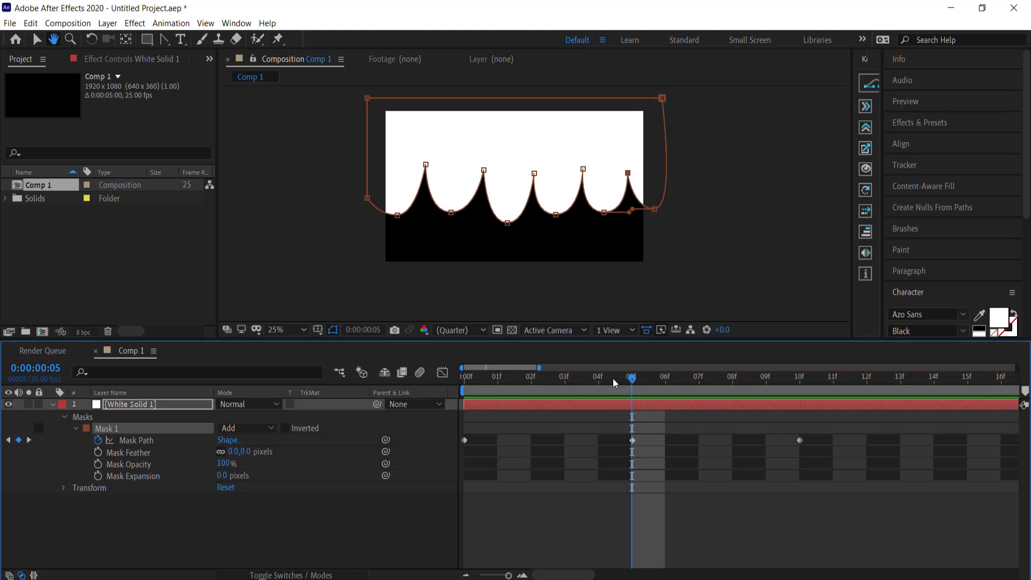
{"action": "left_click", "coordinate": [604, 379]}
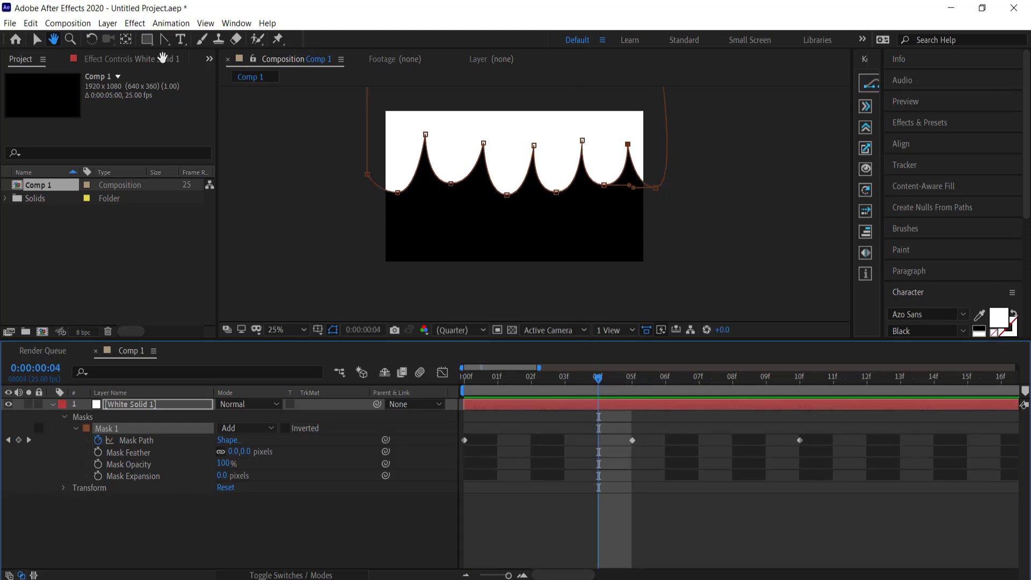
{"action": "mouse_move", "coordinate": [164, 38]}
{"action": "left_mouse_down"}
{"action": "mouse_move", "coordinate": [175, 53]}
{"action": "mouse_move", "coordinate": [183, 43]}
{"action": "left_mouse_up"}
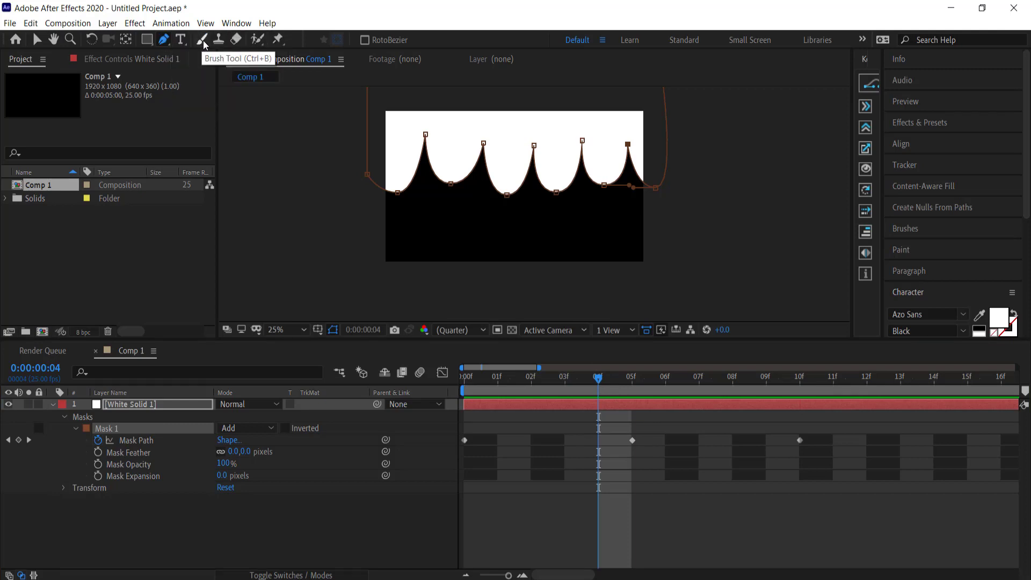
{"action": "left_click", "coordinate": [433, 200]}
{"action": "left_click", "coordinate": [429, 225]}
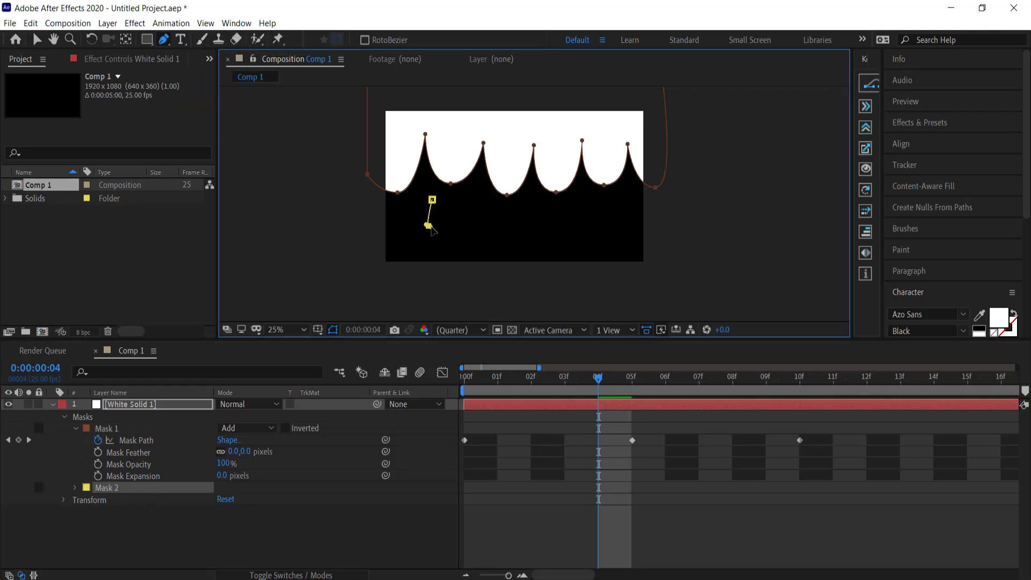
{"action": "left_click", "coordinate": [433, 200]}
{"action": "scroll", "coordinate": [430, 214], "scroll_direction": "up", "scroll_amount": 2}
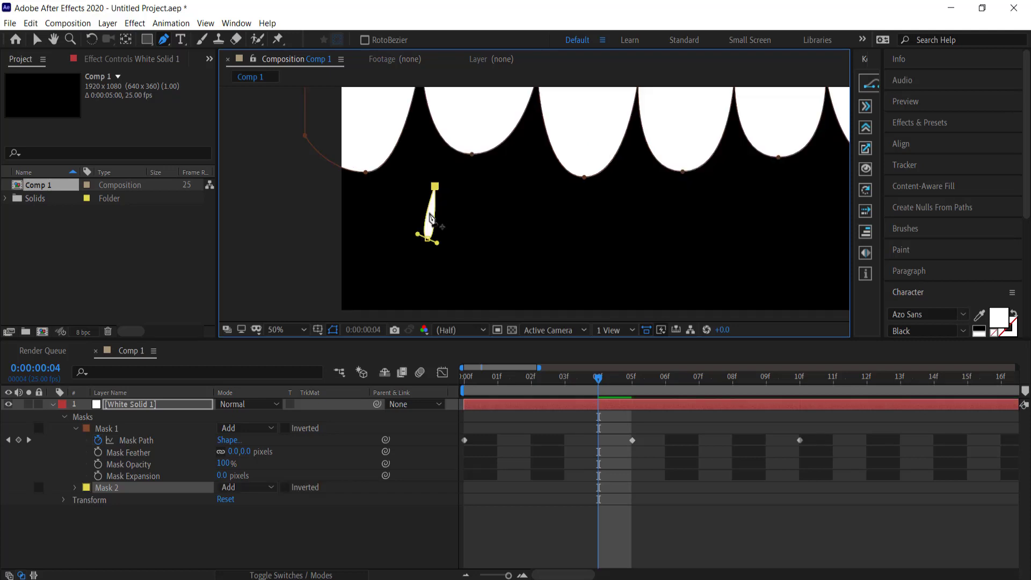
{"action": "left_click_drag", "start_coordinate": [428, 242], "coordinate": [437, 230]}
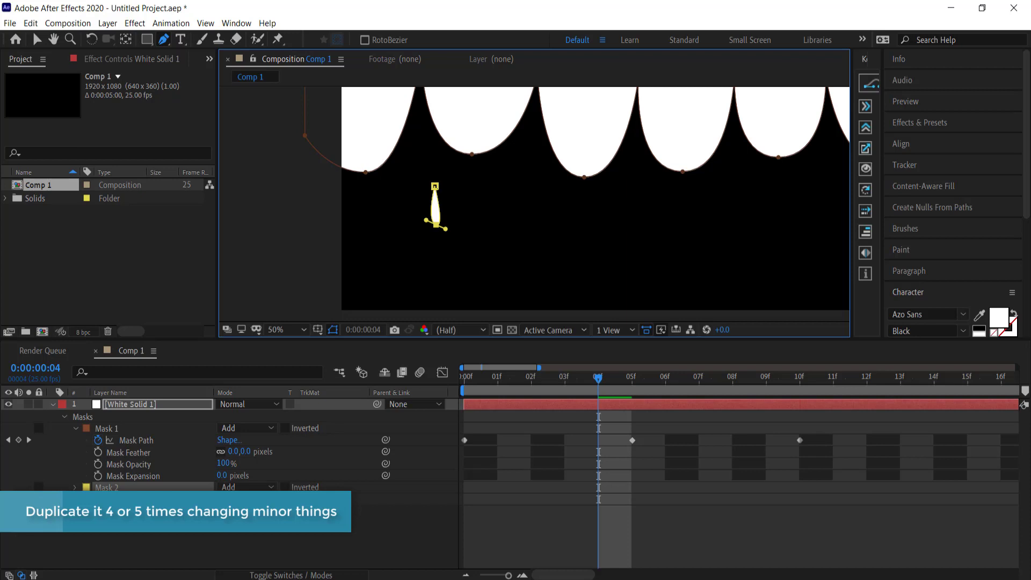
Duplicate the droplet mask, Mask 2, four times
{"action": "left_click", "coordinate": [231, 542]}
{"action": "left_click", "coordinate": [106, 487]}
{"action": "key", "text": "ctrl+d"}
{"action": "key", "text": "ctrl+d"}
{"action": "key", "text": "ctrl+d"}
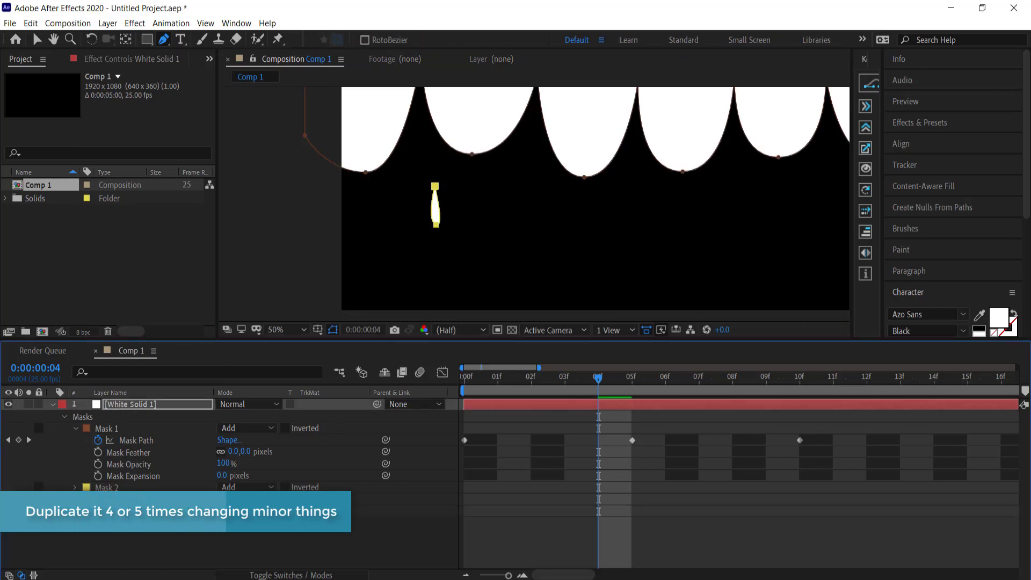
{"action": "key", "text": "ctrl+d"}
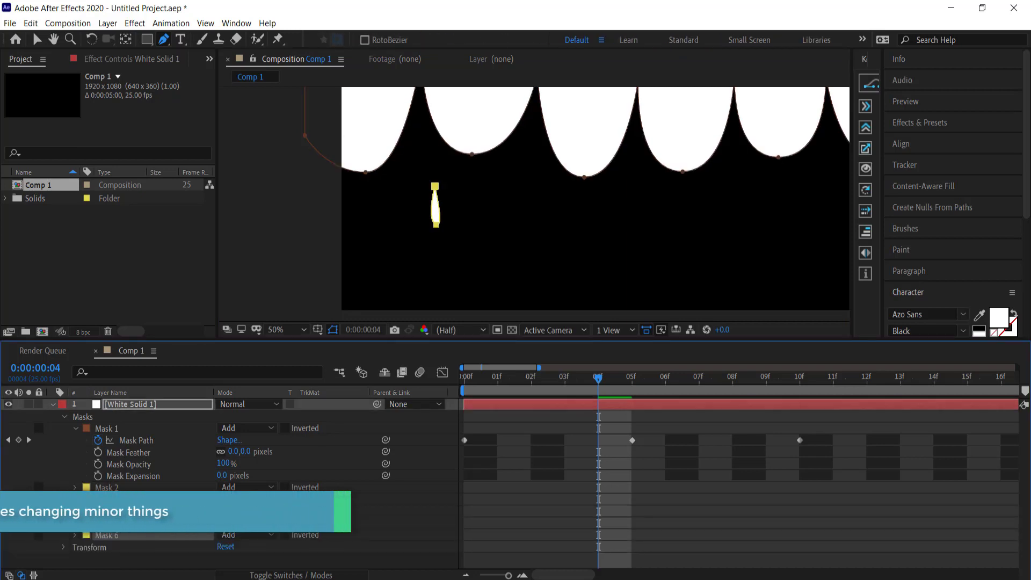
Move the Mask 3 droplet right to below the gap between the second and third drips, slightly higher than the first droplet
{"action": "left_click", "coordinate": [110, 500]}
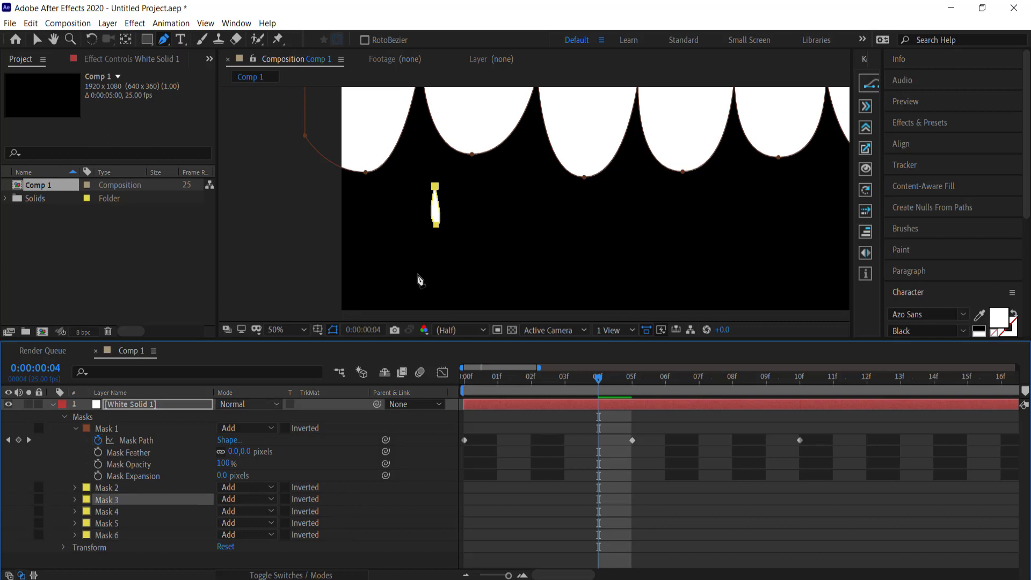
{"action": "key", "text": "v"}
{"action": "key", "text": "shift+Right"}
{"action": "key", "text": "shift+Right"}
{"action": "key", "text": "shift+Right"}
{"action": "key", "text": "shift+Right"}
{"action": "key", "text": "shift+Right"}
{"action": "key", "text": "shift+Right"}
{"action": "key", "text": "shift+Right"}
{"action": "key", "text": "shift+Right"}
{"action": "key", "text": "shift+Right"}
{"action": "key", "text": "shift+Right"}
{"action": "key", "text": "shift+Right"}
{"action": "key", "text": "shift+Right"}
{"action": "key", "text": "shift+Right"}
{"action": "key", "text": "shift+Right"}
{"action": "key", "text": "shift+Right"}
{"action": "key", "text": "shift+Right"}
{"action": "key", "text": "shift+Right"}
{"action": "key", "text": "shift+Right"}
{"action": "key", "text": "shift+Right"}
{"action": "key", "text": "shift+Right"}
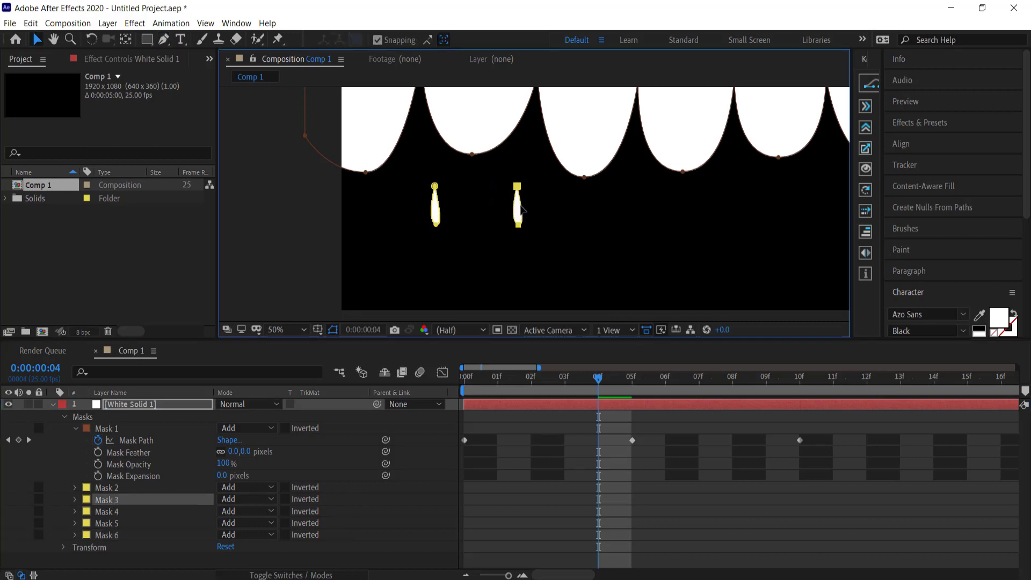
{"action": "key", "text": "shift+Up"}
{"action": "key", "text": "shift+Up"}
{"action": "key", "text": "shift+Up"}
{"action": "key", "text": "shift+Up"}
{"action": "key", "text": "shift+Right"}
{"action": "key", "text": "shift+Right"}
{"action": "key", "text": "shift+Right"}
{"action": "key", "text": "shift+Right"}
{"action": "key", "text": "shift+Right"}
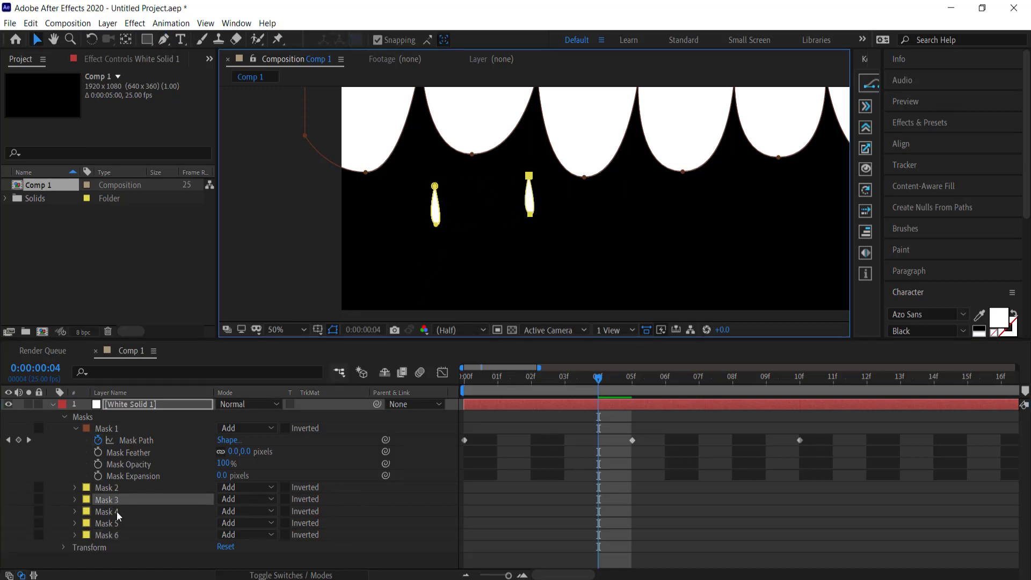
Spread the Mask 4, Mask 5 and Mask 6 droplets to the right beneath the remaining gaps between drips
{"action": "left_click", "coordinate": [117, 511]}
{"action": "left_click_drag", "start_coordinate": [433, 211], "coordinate": [623, 218]}
{"action": "left_click_drag", "start_coordinate": [438, 212], "coordinate": [831, 206]}
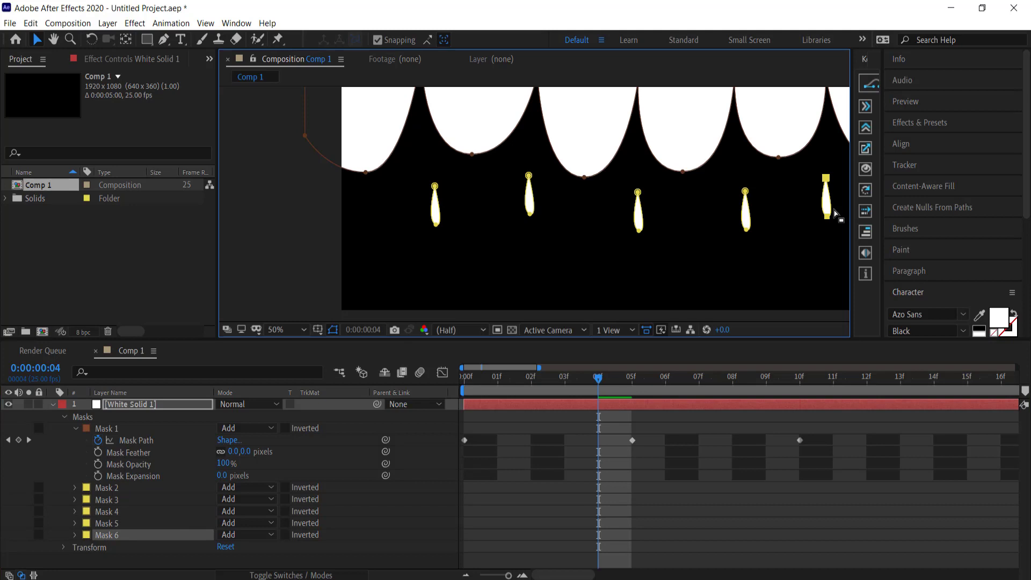
Vary the five droplets by moving their tips up, down or sideways, and widen the base of the middle one
{"action": "left_click_drag", "start_coordinate": [772, 290], "coordinate": [626, 271]}
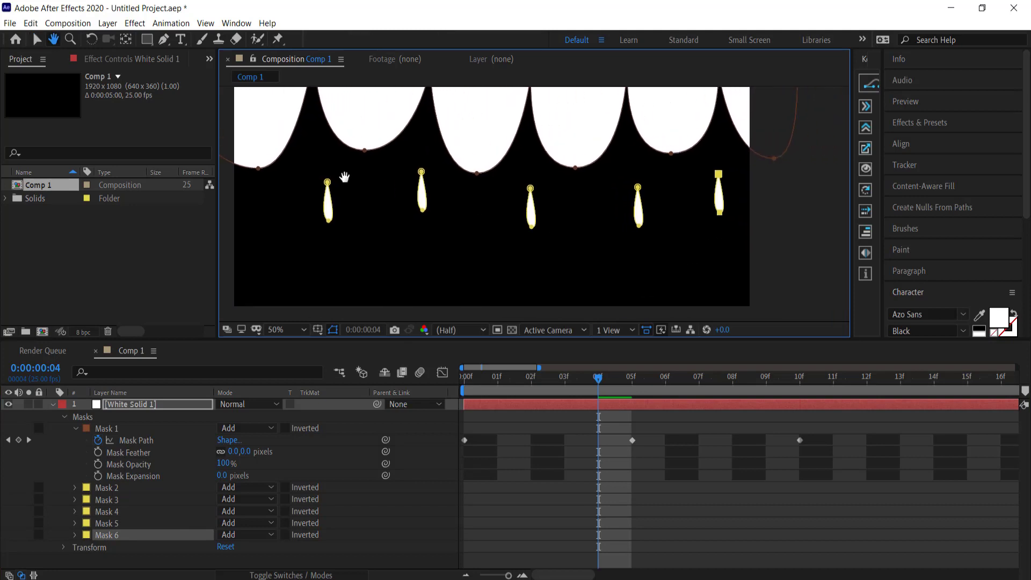
{"action": "key", "text": "v"}
{"action": "left_click", "coordinate": [327, 184]}
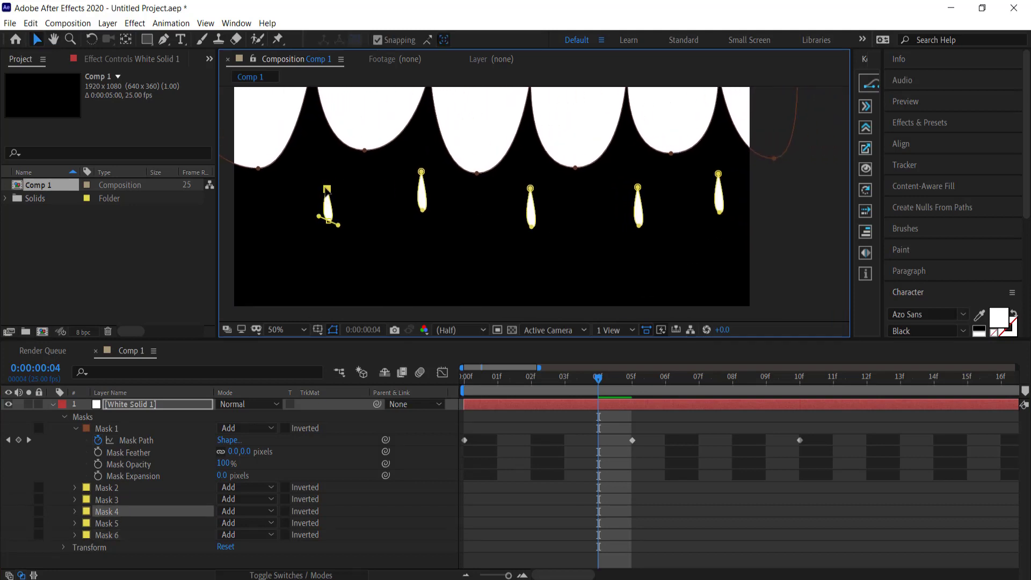
{"action": "left_click_drag", "start_coordinate": [421, 172], "coordinate": [422, 152]}
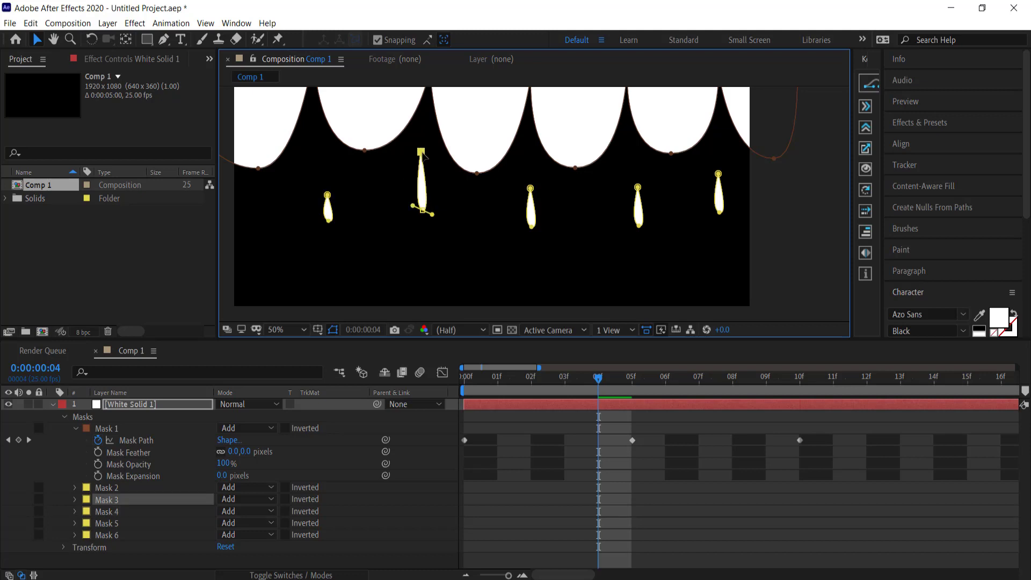
{"action": "left_click_drag", "start_coordinate": [530, 189], "coordinate": [555, 238]}
{"action": "left_click", "coordinate": [638, 187]}
{"action": "left_click_drag", "start_coordinate": [638, 187], "coordinate": [647, 176]}
{"action": "left_click_drag", "start_coordinate": [718, 174], "coordinate": [717, 168]}
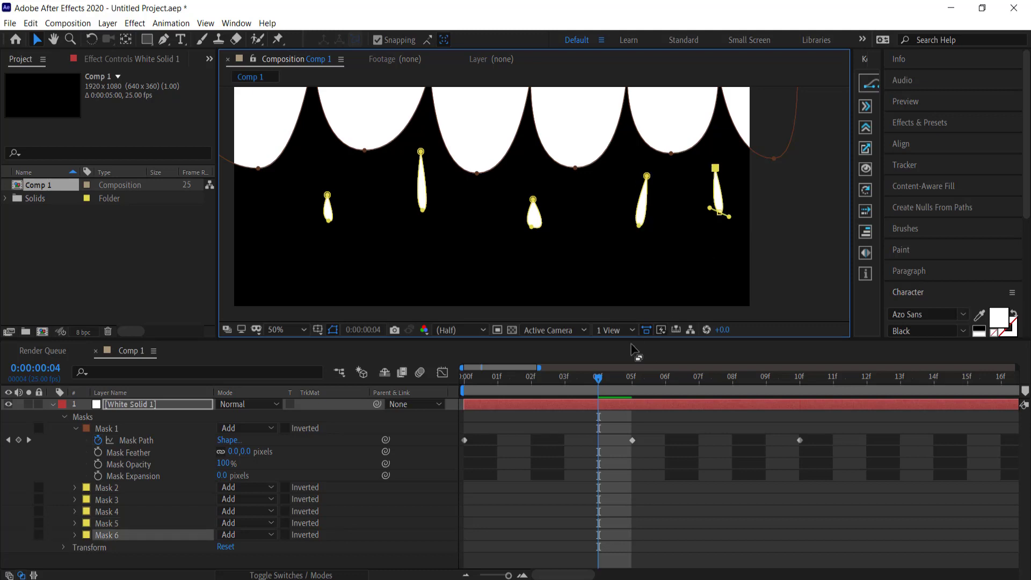
Set Mask Path keyframes for Masks 2 to 6 at frame 4 and show only the mask paths in the timeline
{"action": "left_click", "coordinate": [105, 488]}
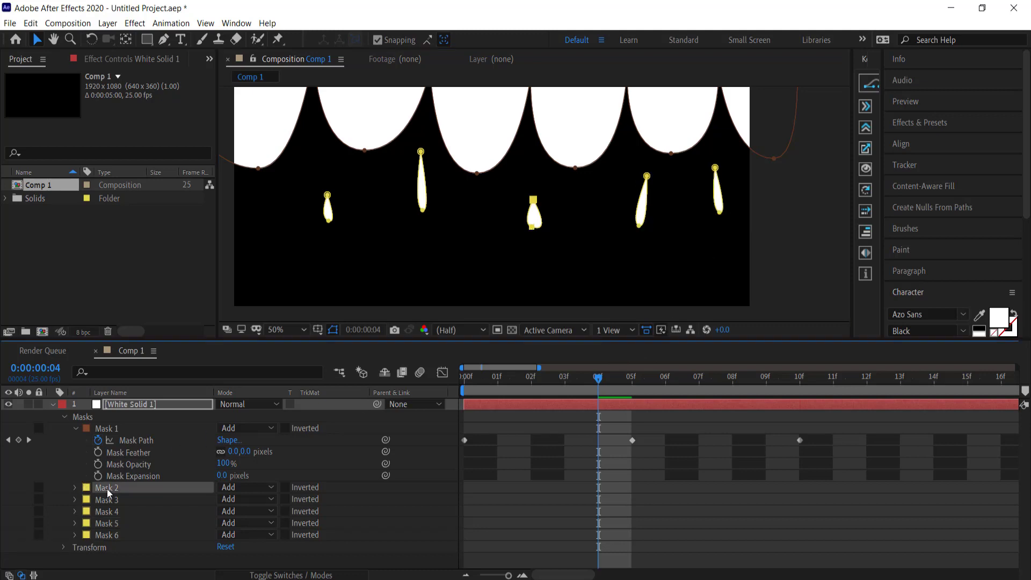
{"action": "left_click", "coordinate": [115, 535], "text": "shift"}
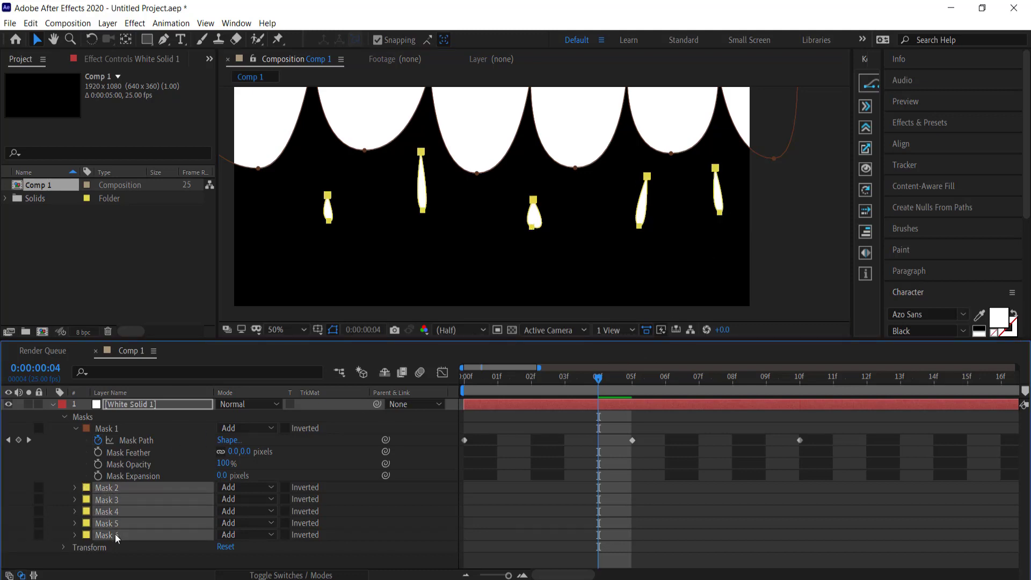
{"action": "left_click", "coordinate": [75, 487]}
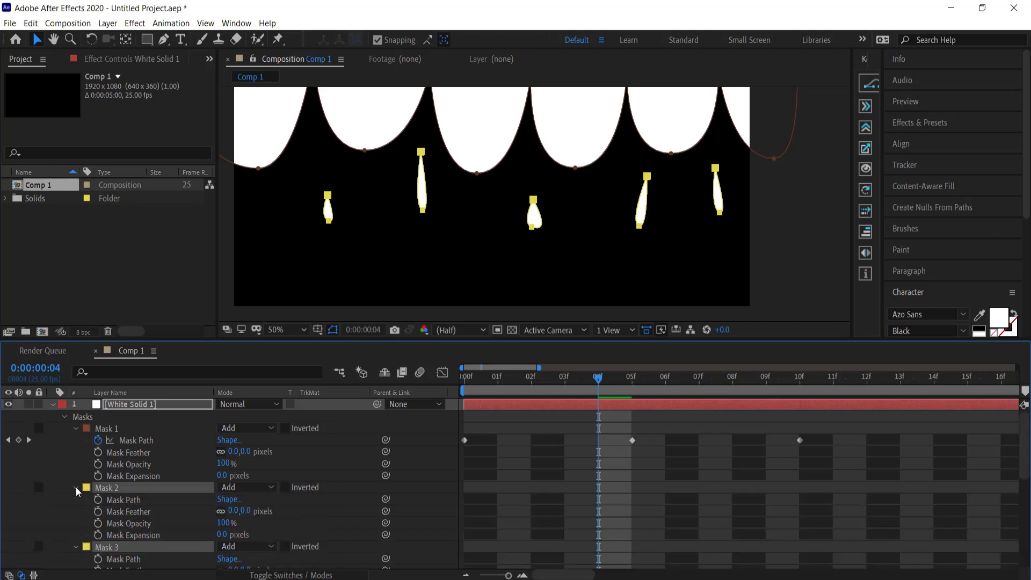
{"action": "left_click", "coordinate": [100, 501]}
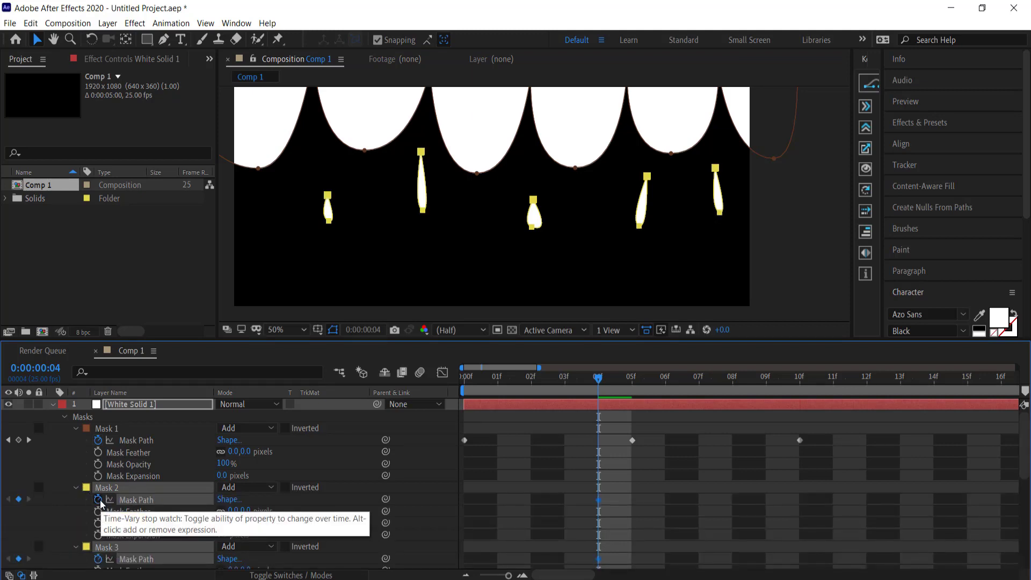
{"action": "scroll", "coordinate": [154, 545], "scroll_direction": "down", "scroll_amount": 2}
{"action": "scroll", "coordinate": [209, 510], "scroll_direction": "up", "scroll_amount": 2}
{"action": "key", "text": "m"}
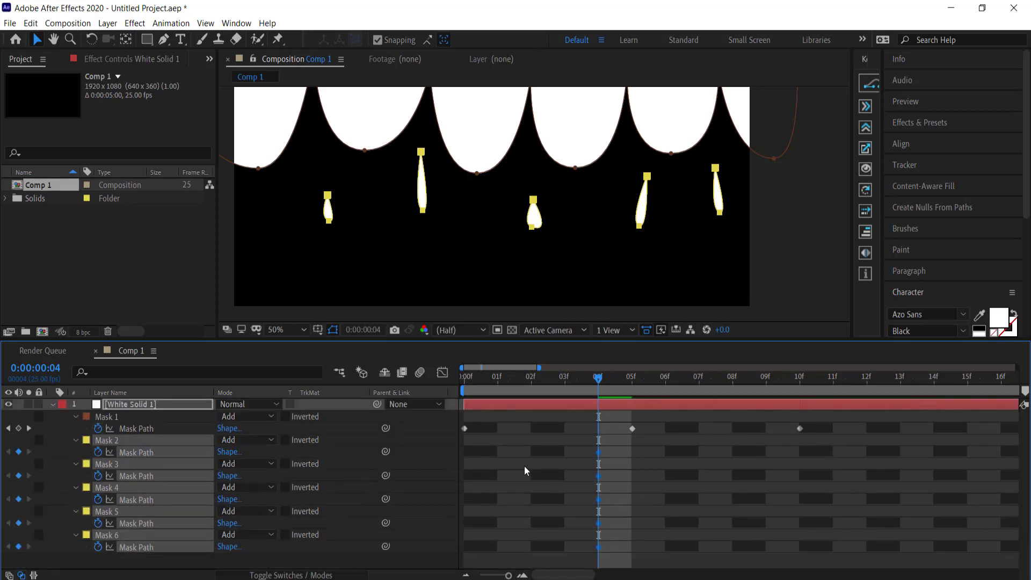
At frame 0, move all five droplet masks straight up above the composition frame
{"action": "left_click_drag", "start_coordinate": [579, 378], "coordinate": [458, 377]}
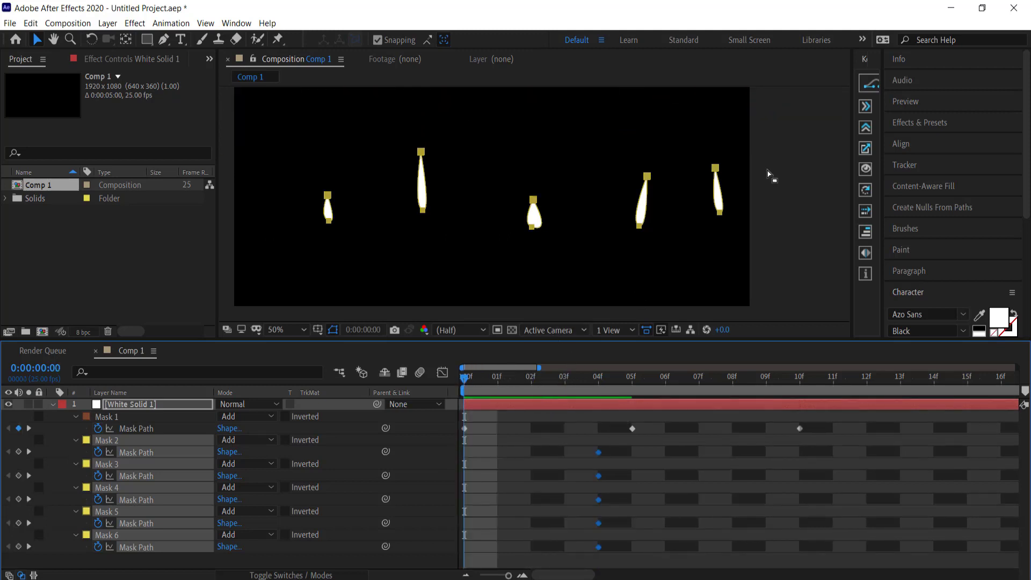
{"action": "key", "text": "h"}
{"action": "left_click_drag", "start_coordinate": [784, 155], "coordinate": [774, 253]}
{"action": "key", "text": "v"}
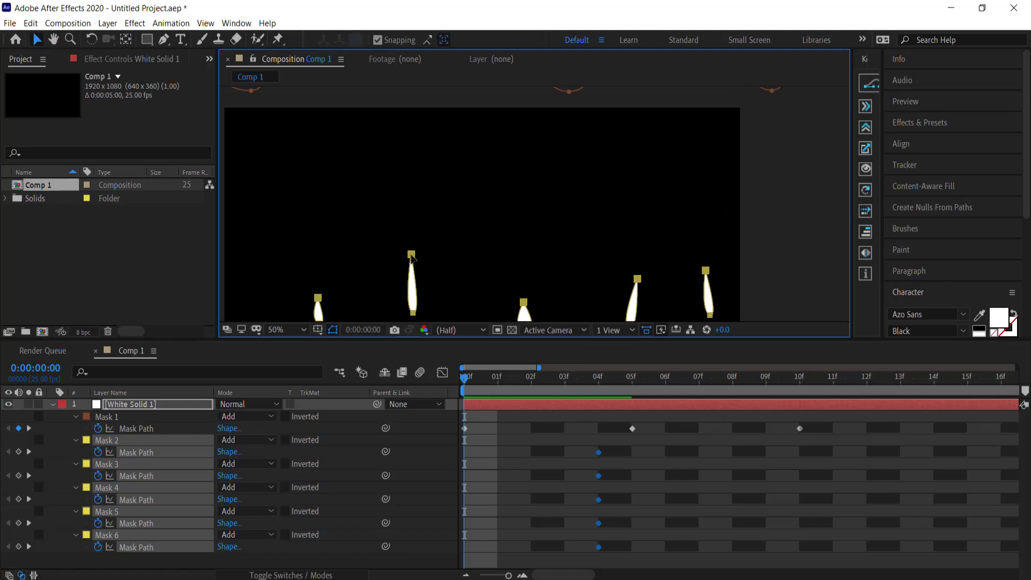
{"action": "left_click_drag", "start_coordinate": [411, 253], "coordinate": [426, 26]}
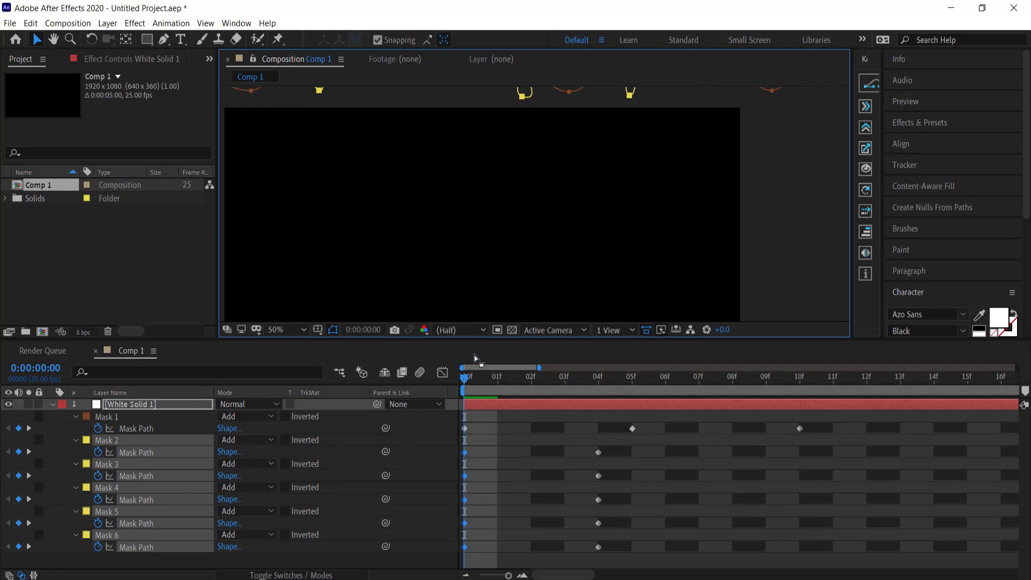
{"action": "mouse_move", "coordinate": [469, 380]}
{"action": "left_mouse_down"}
{"action": "mouse_move", "coordinate": [617, 375]}
{"action": "mouse_move", "coordinate": [438, 371]}
{"action": "mouse_move", "coordinate": [632, 379]}
{"action": "mouse_move", "coordinate": [458, 382]}
{"action": "left_mouse_up"}
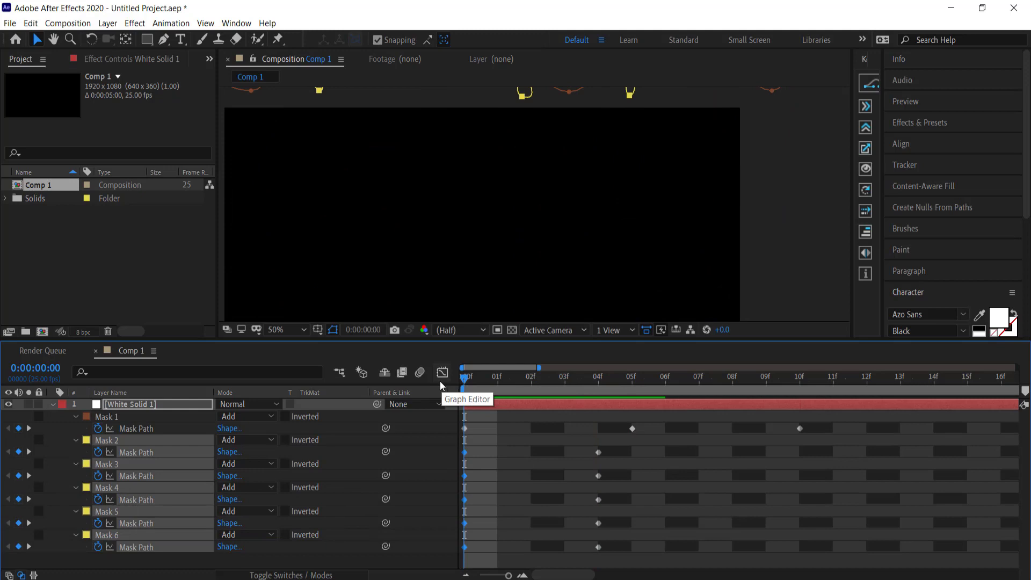
At frame 10, move all five droplet masks straight down below the composition frame
{"action": "left_click_drag", "start_coordinate": [464, 379], "coordinate": [792, 382]}
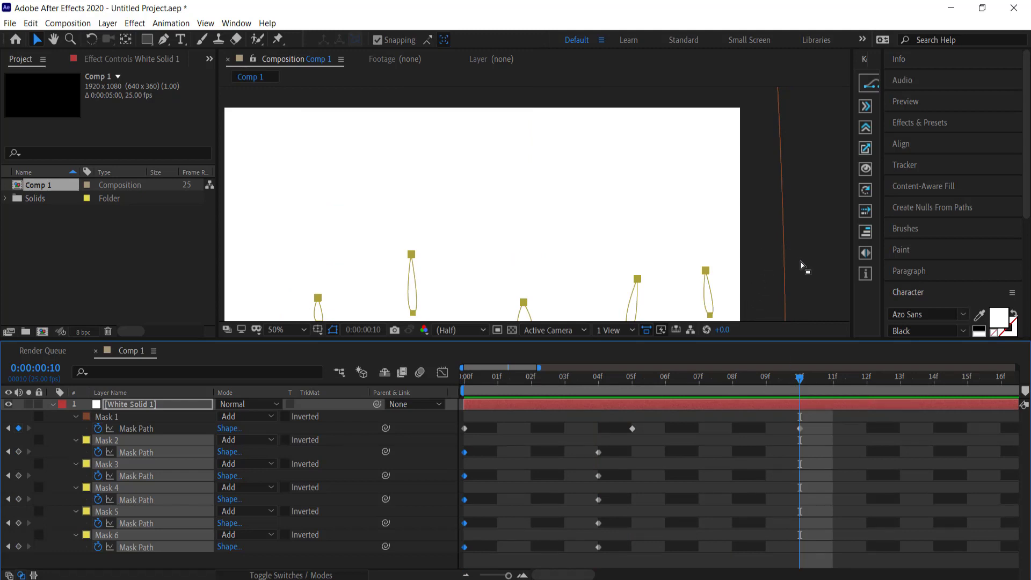
{"action": "left_click_drag", "start_coordinate": [813, 260], "coordinate": [806, 129]}
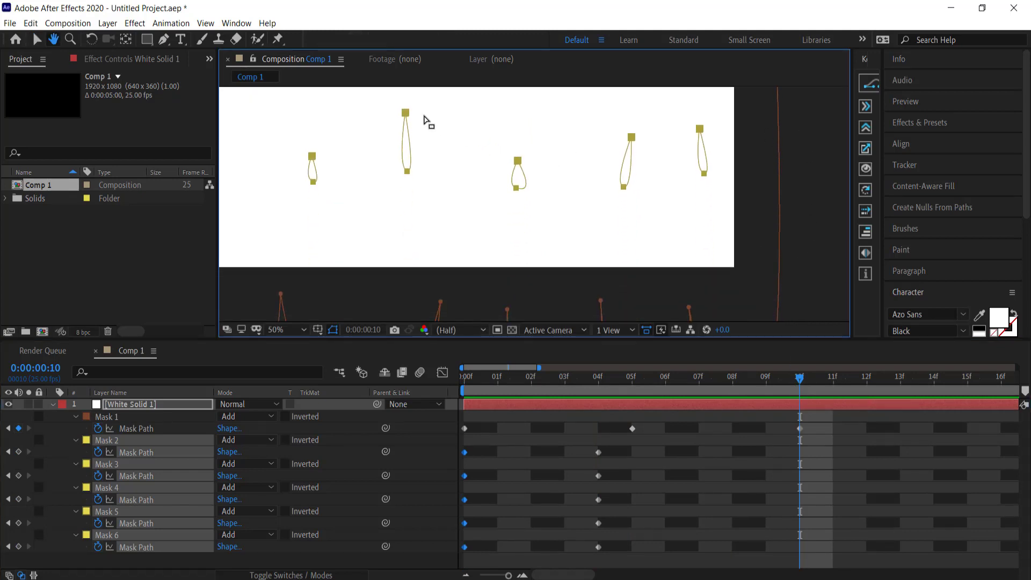
{"action": "left_click_drag", "start_coordinate": [405, 114], "coordinate": [415, 310]}
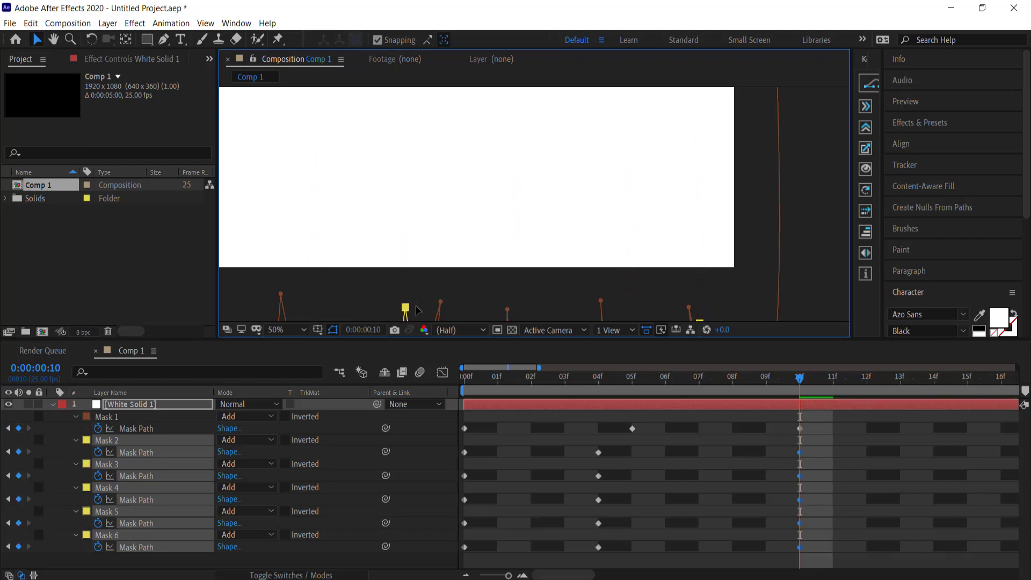
Play back and scrub the animation from frame 0 to check the droplets together with the drips
{"action": "left_click_drag", "start_coordinate": [749, 379], "coordinate": [463, 382]}
{"action": "key", "text": "space"}
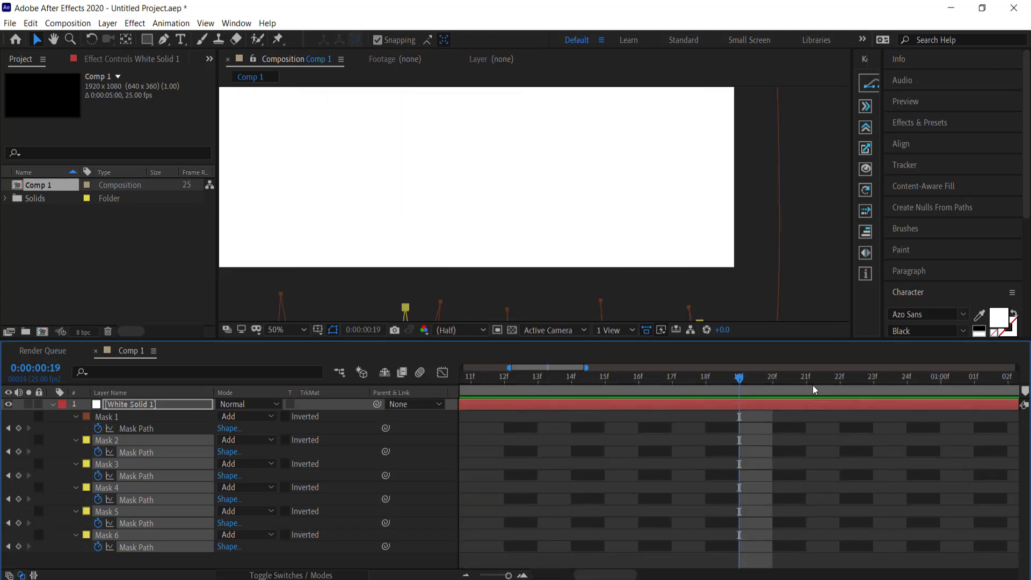
{"action": "left_click_drag", "start_coordinate": [733, 378], "coordinate": [698, 372]}
{"action": "key", "text": "space"}
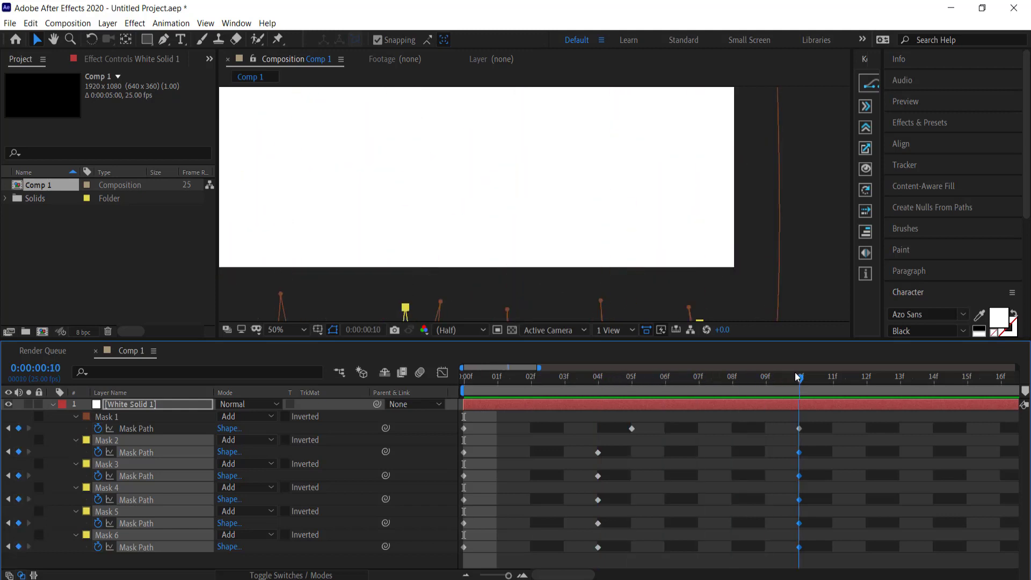
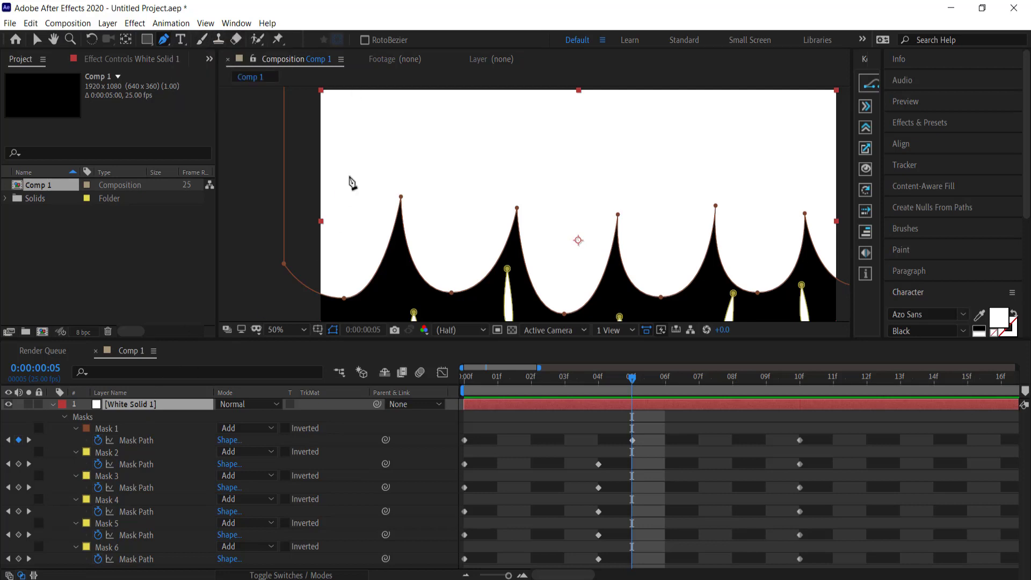
At frame 5, draw a thin, closed vertical sliver mask in the white area above the first black peak
{"action": "left_click", "coordinate": [397, 107]}
{"action": "left_click_drag", "start_coordinate": [395, 176], "coordinate": [399, 172]}
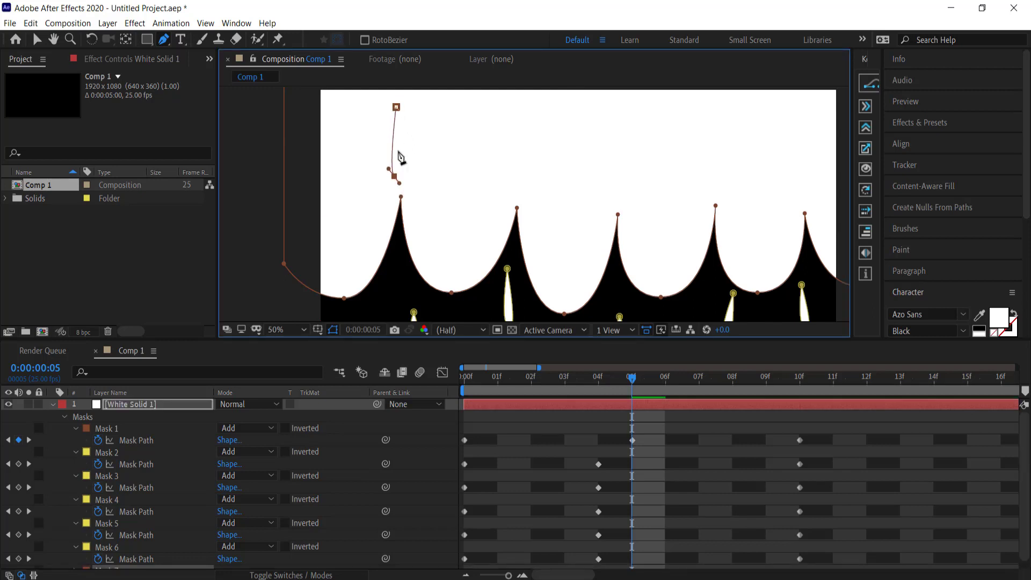
{"action": "left_click", "coordinate": [396, 107]}
Set the new sliver mask's mode to Subtract and lengthen it by raising its upper point
{"action": "scroll", "coordinate": [215, 570], "scroll_direction": "down", "scroll_amount": 1}
{"action": "left_click", "coordinate": [262, 563]}
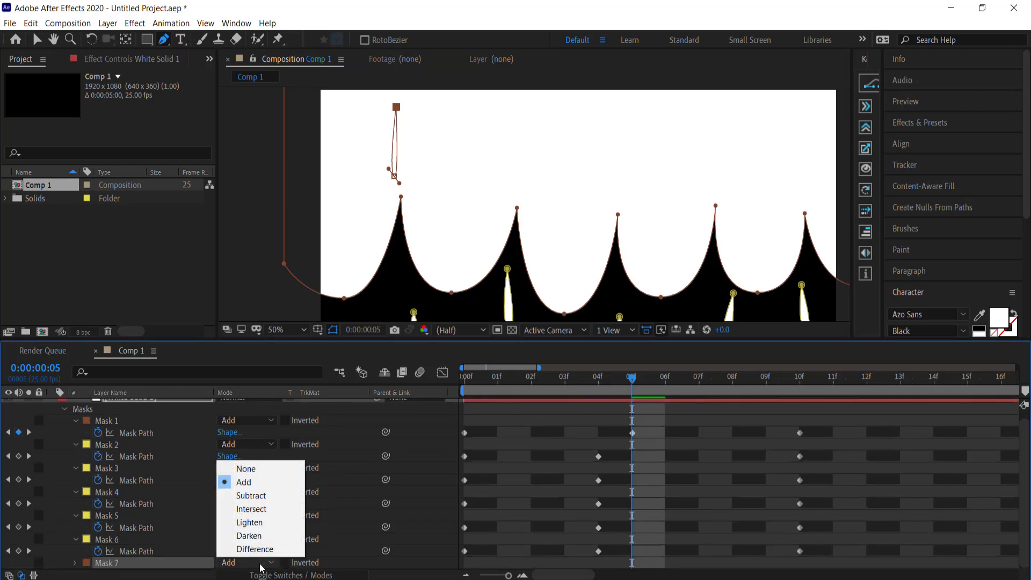
{"action": "left_click", "coordinate": [251, 495]}
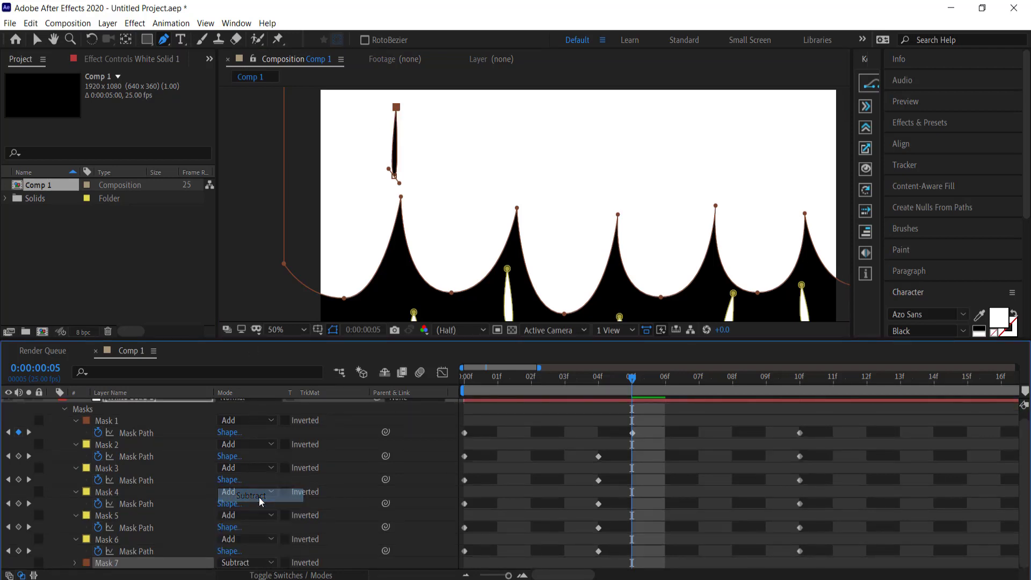
{"action": "key", "text": "v"}
{"action": "left_click_drag", "start_coordinate": [396, 107], "coordinate": [395, 97]}
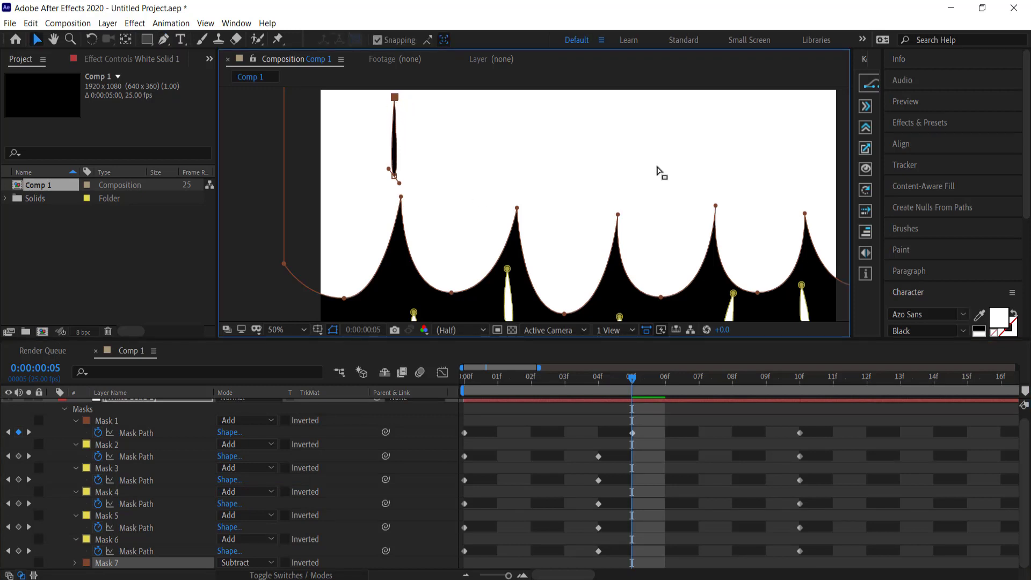
Duplicate the Subtract sliver mask, Mask 7, until there are five copies, Masks 7 to 11
{"action": "left_click", "coordinate": [119, 564]}
{"action": "scroll", "coordinate": [167, 554], "scroll_direction": "down", "scroll_amount": 1}
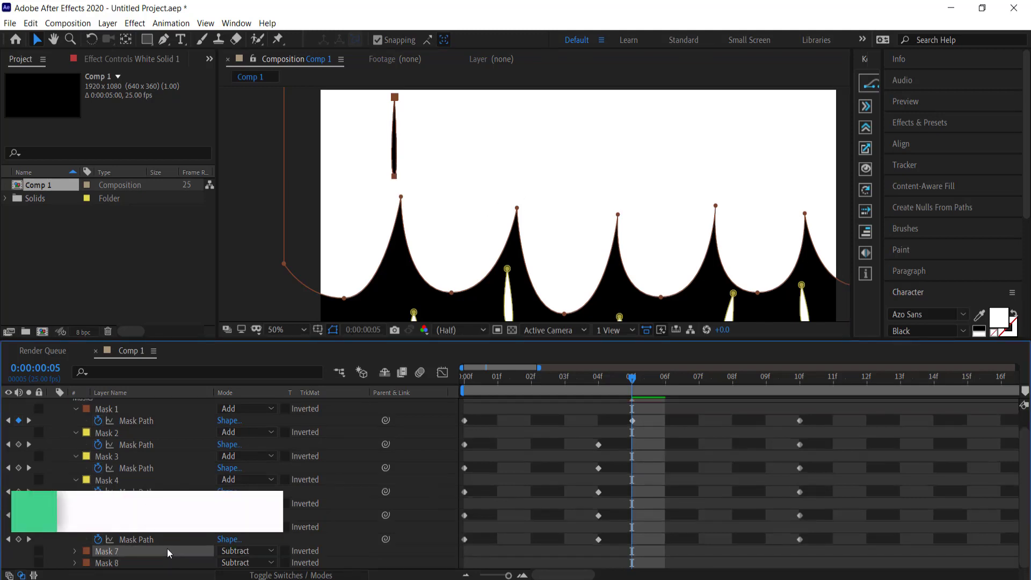
{"action": "key", "text": "ctrl+d"}
{"action": "key", "text": "ctrl+d"}
{"action": "key", "text": "ctrl+d"}
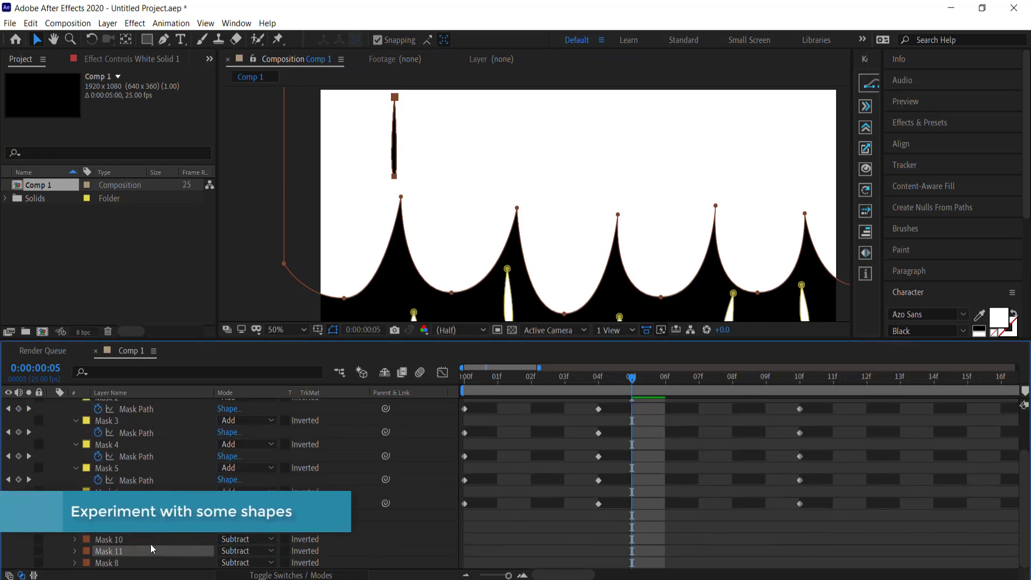
Move the four duplicated sliver masks so that one sits above each of the remaining black peaks
{"action": "left_click", "coordinate": [405, 180]}
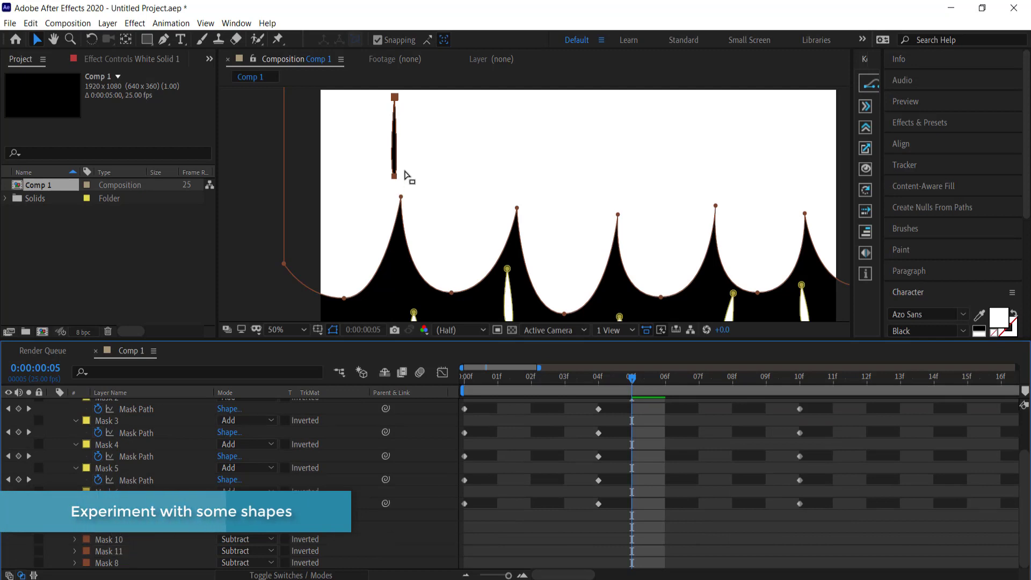
{"action": "left_click_drag", "start_coordinate": [398, 141], "coordinate": [521, 160]}
{"action": "left_click", "coordinate": [110, 539]}
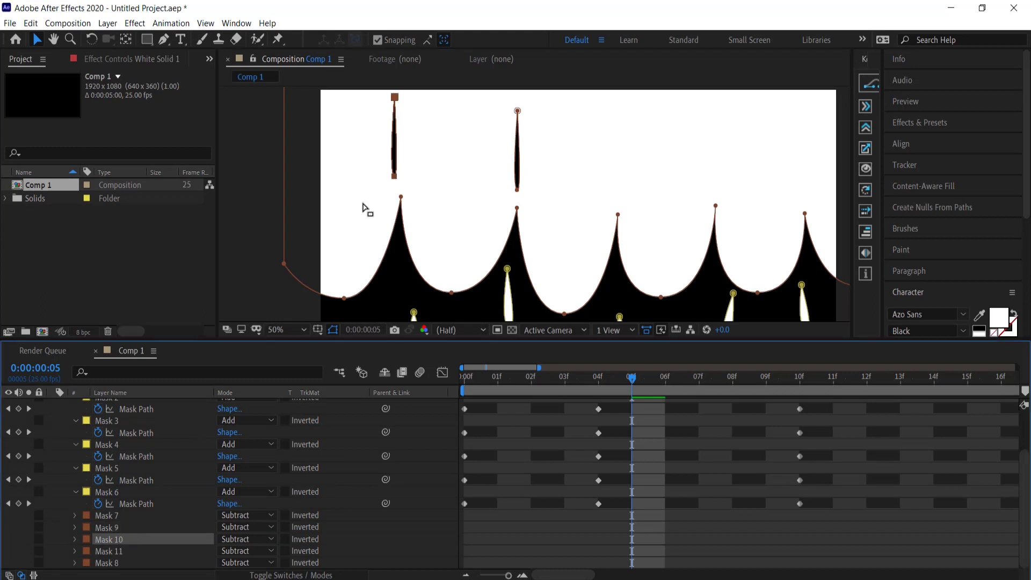
{"action": "left_click_drag", "start_coordinate": [399, 157], "coordinate": [618, 172]}
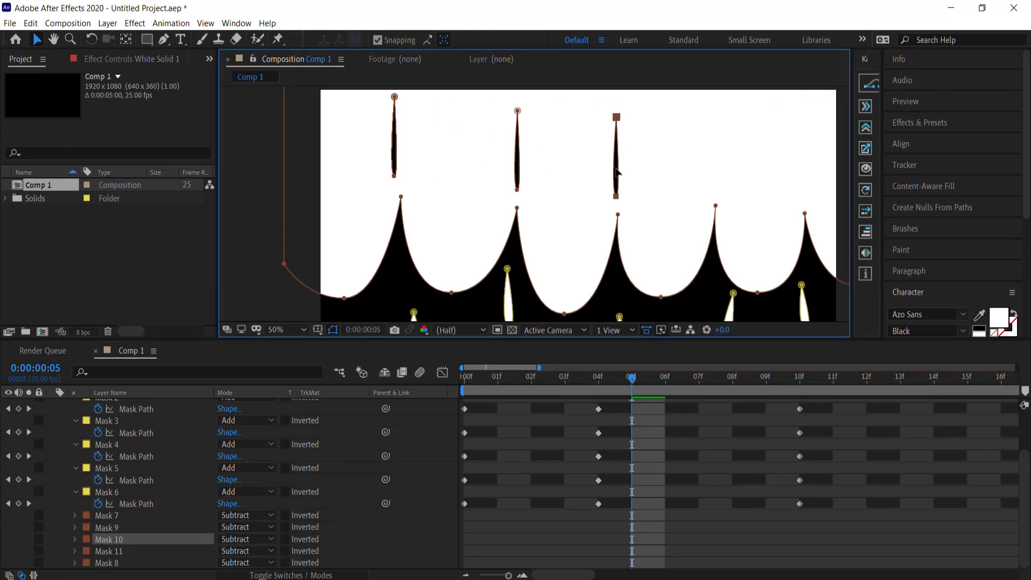
{"action": "left_click", "coordinate": [114, 552]}
{"action": "left_click_drag", "start_coordinate": [394, 156], "coordinate": [715, 173]}
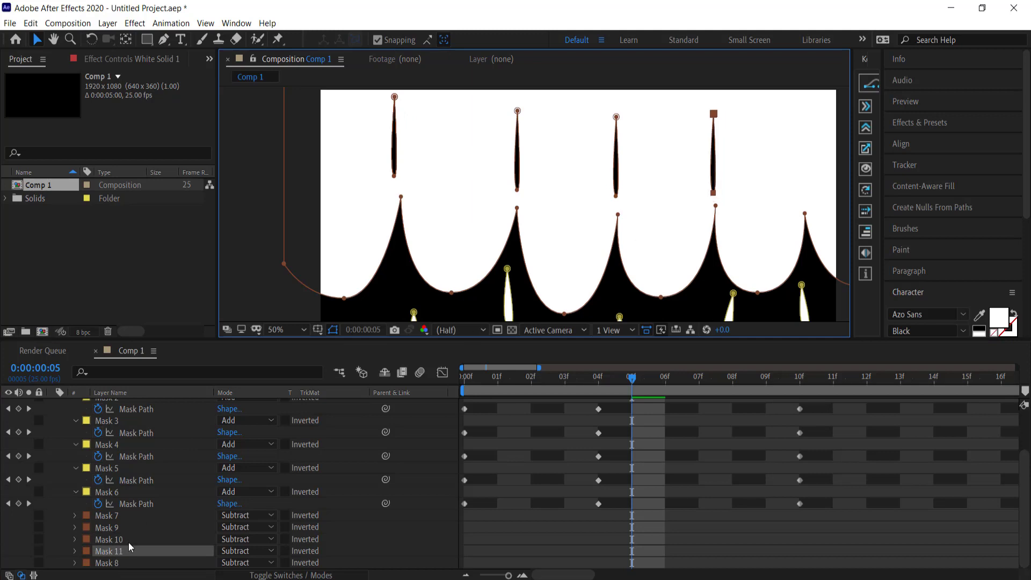
{"action": "left_click", "coordinate": [113, 563]}
{"action": "left_click_drag", "start_coordinate": [417, 143], "coordinate": [805, 164]}
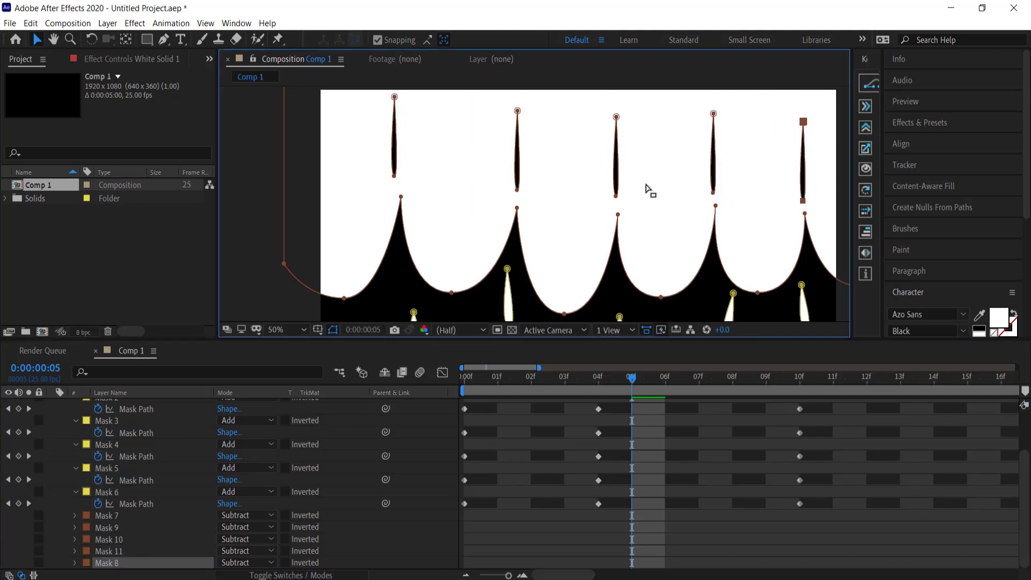
Set Mask Path keyframes at frame 5 for all five Subtract masks, Masks 7 to 11
{"action": "scroll", "coordinate": [644, 194], "scroll_direction": "down", "scroll_amount": 1}
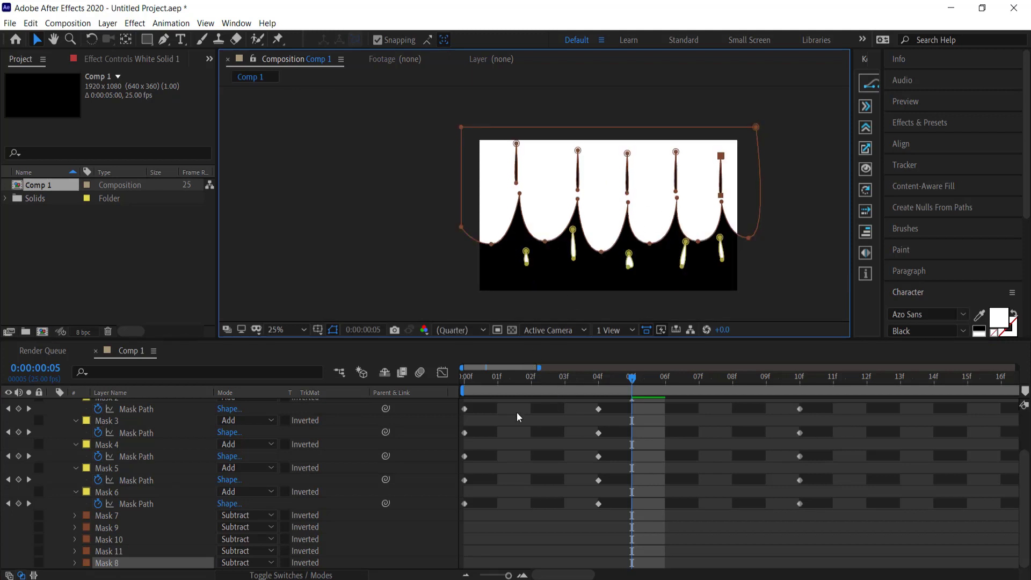
{"action": "left_click", "coordinate": [107, 516], "text": "shift"}
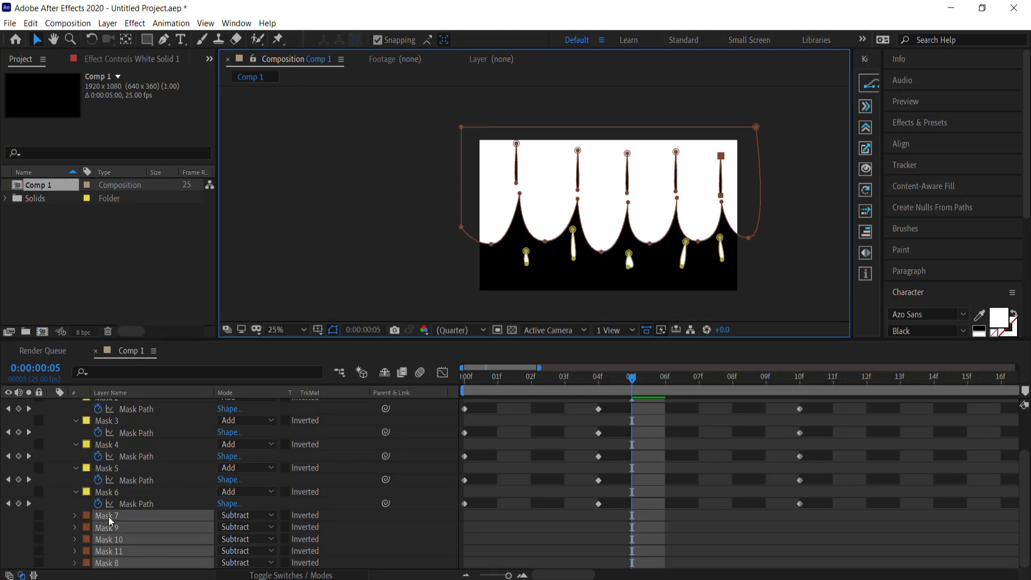
{"action": "left_click", "coordinate": [75, 515]}
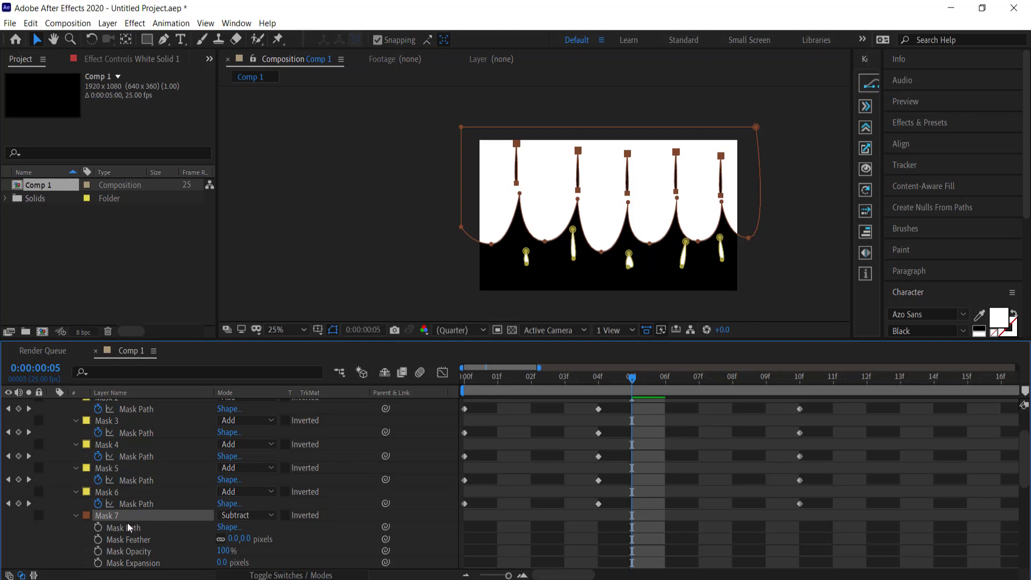
{"action": "left_click", "coordinate": [98, 529]}
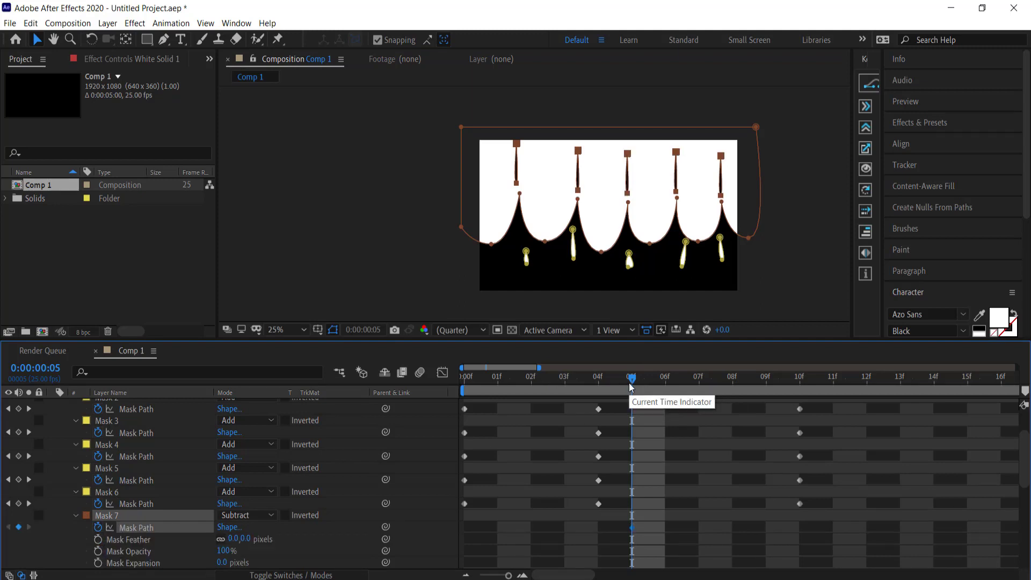
Show only the keyframed mask paths and, at frame 0, move all five sliver masks up above the composition frame
{"action": "left_click_drag", "start_coordinate": [631, 383], "coordinate": [438, 385]}
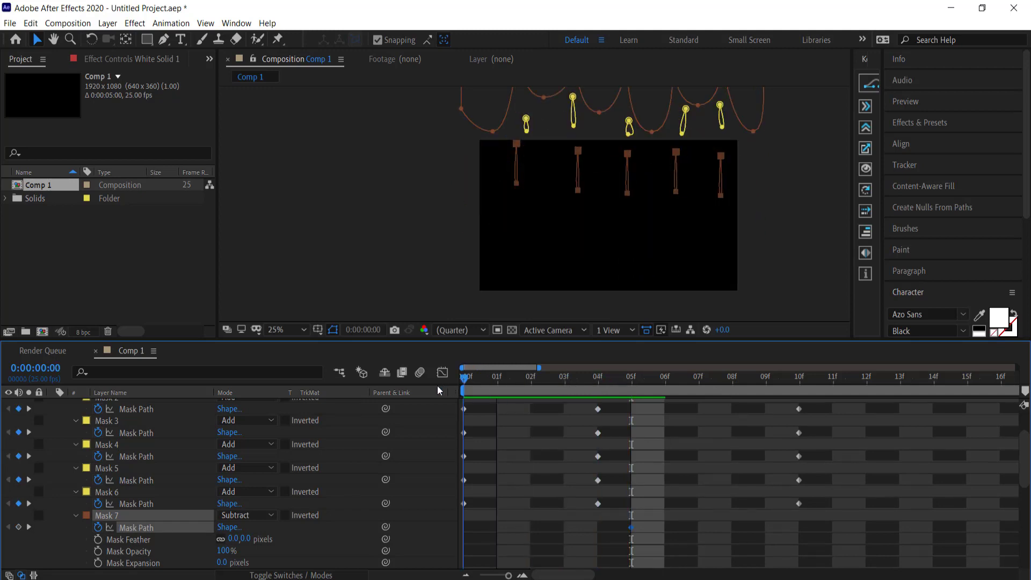
{"action": "scroll", "coordinate": [636, 483], "scroll_direction": "down", "scroll_amount": 4}
{"action": "scroll", "coordinate": [628, 479], "scroll_direction": "up", "scroll_amount": 10}
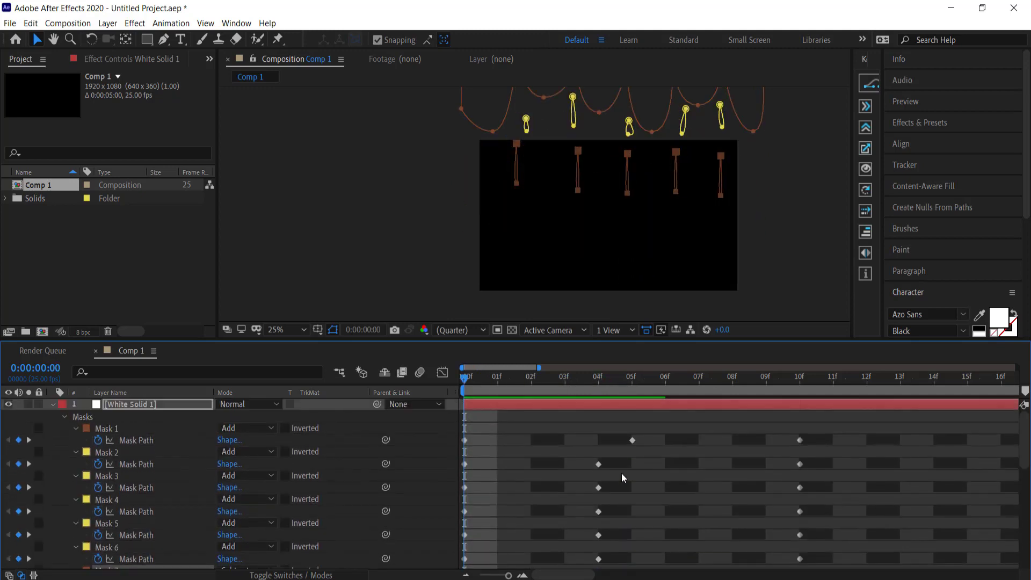
{"action": "key", "text": "u"}
{"action": "key", "text": "u"}
{"action": "scroll", "coordinate": [612, 481], "scroll_direction": "down", "scroll_amount": 8}
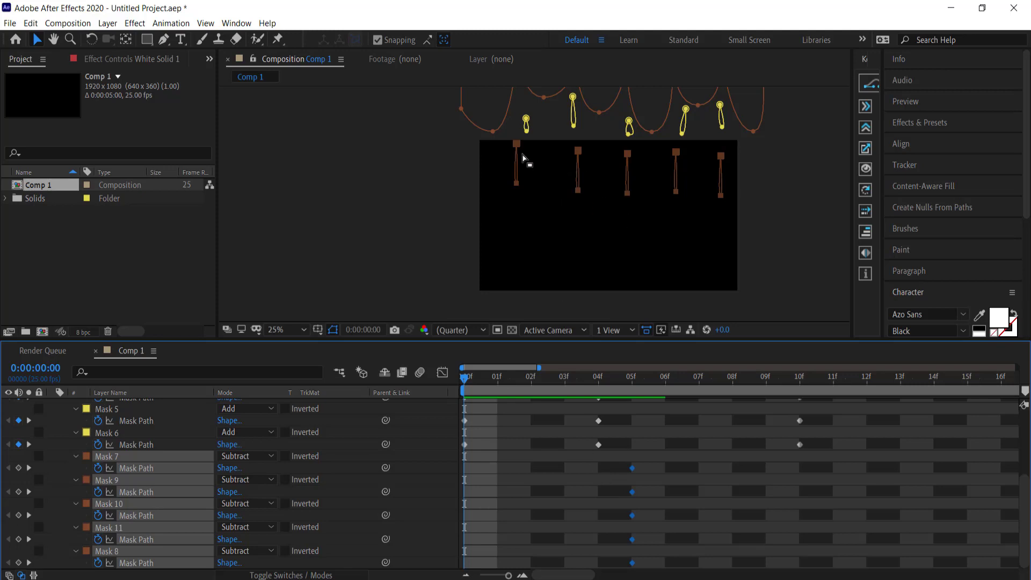
{"action": "left_click_drag", "start_coordinate": [517, 145], "coordinate": [532, 46]}
{"action": "left_click_drag", "start_coordinate": [806, 161], "coordinate": [801, 293]}
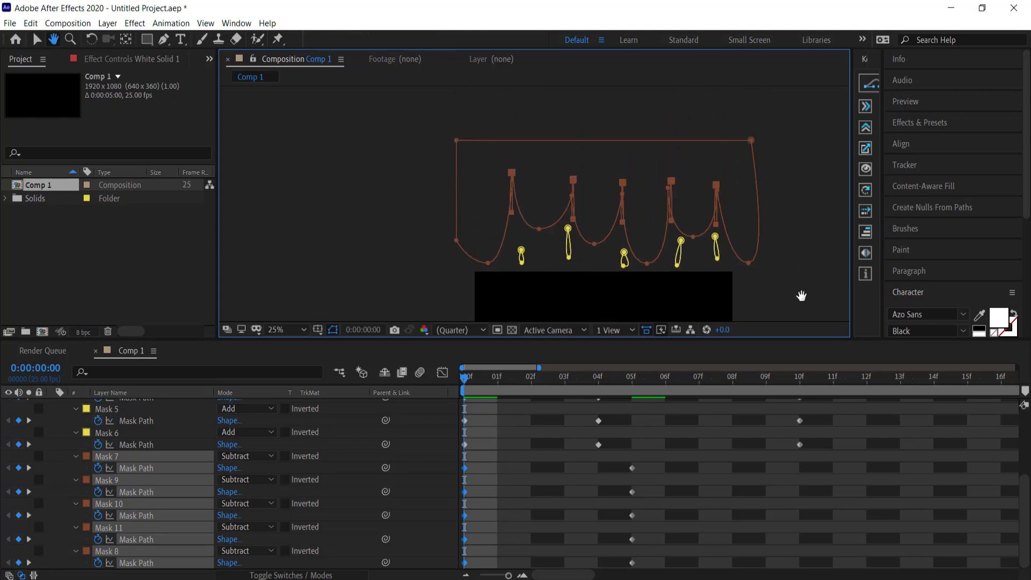
{"action": "left_click_drag", "start_coordinate": [511, 177], "coordinate": [512, 104]}
At frame 10, move all five sliver masks straight down below the composition frame
{"action": "left_click_drag", "start_coordinate": [486, 378], "coordinate": [631, 382]}
{"action": "key", "text": "h"}
{"action": "left_click_drag", "start_coordinate": [789, 279], "coordinate": [777, 115]}
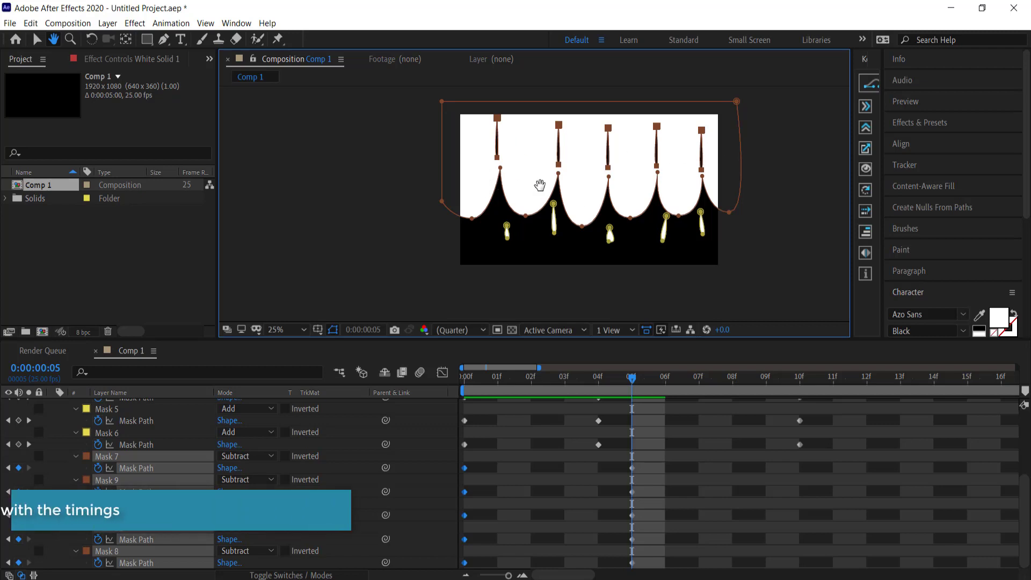
{"action": "left_click_drag", "start_coordinate": [633, 382], "coordinate": [799, 383]}
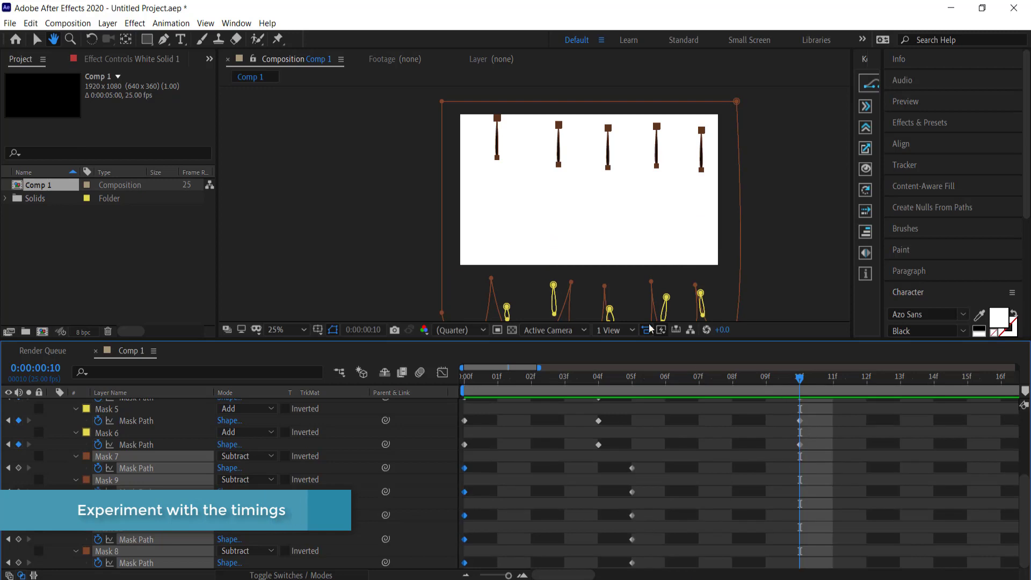
{"action": "key", "text": "v"}
{"action": "left_click_drag", "start_coordinate": [498, 173], "coordinate": [499, 316]}
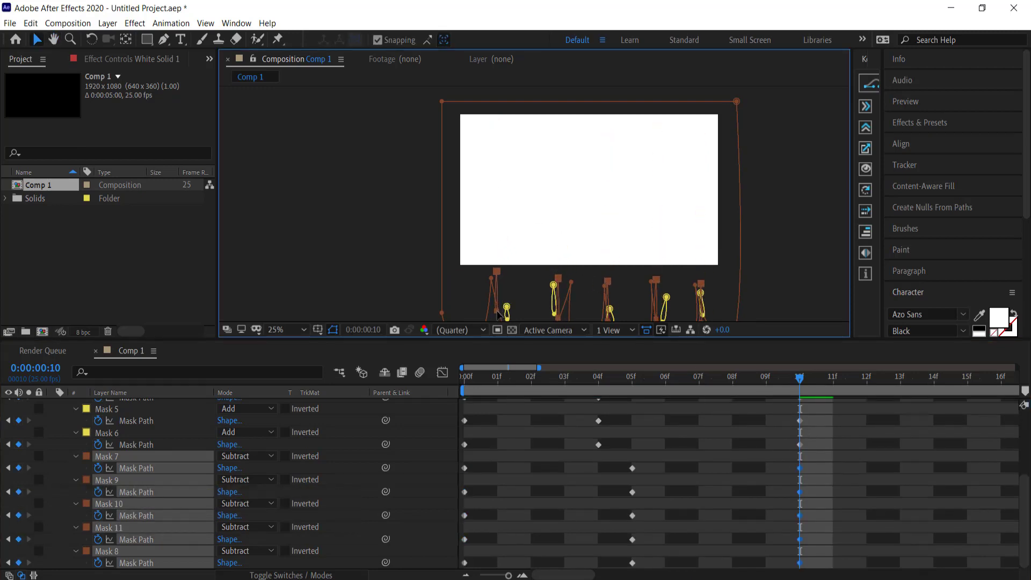
At frames 6, 7, 8 and 9, raise the five sliver masks slightly to keep them clear of the black peaks
{"action": "left_click_drag", "start_coordinate": [778, 381], "coordinate": [679, 381]}
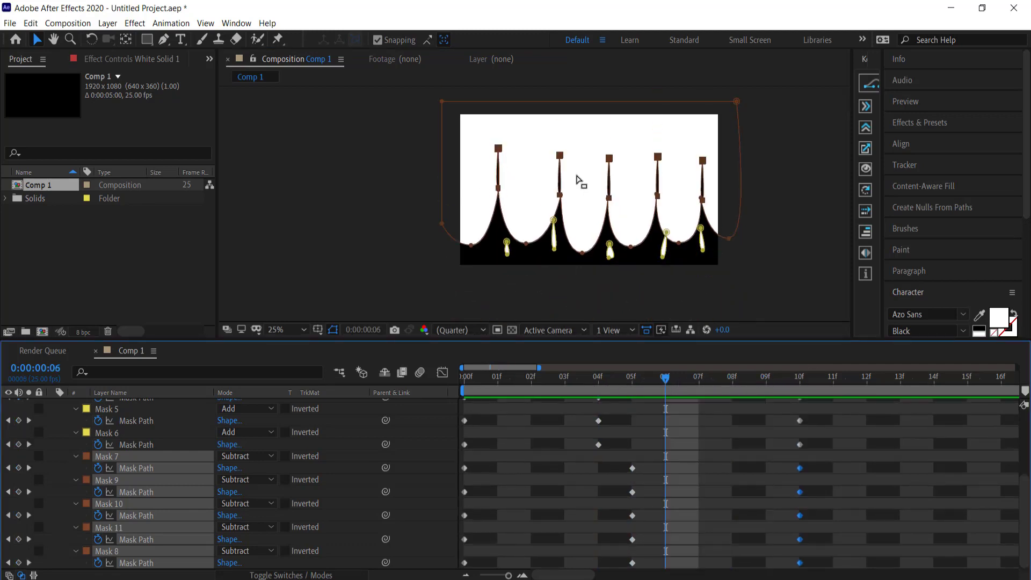
{"action": "left_click", "coordinate": [560, 154]}
{"action": "left_click_drag", "start_coordinate": [560, 154], "coordinate": [560, 147]}
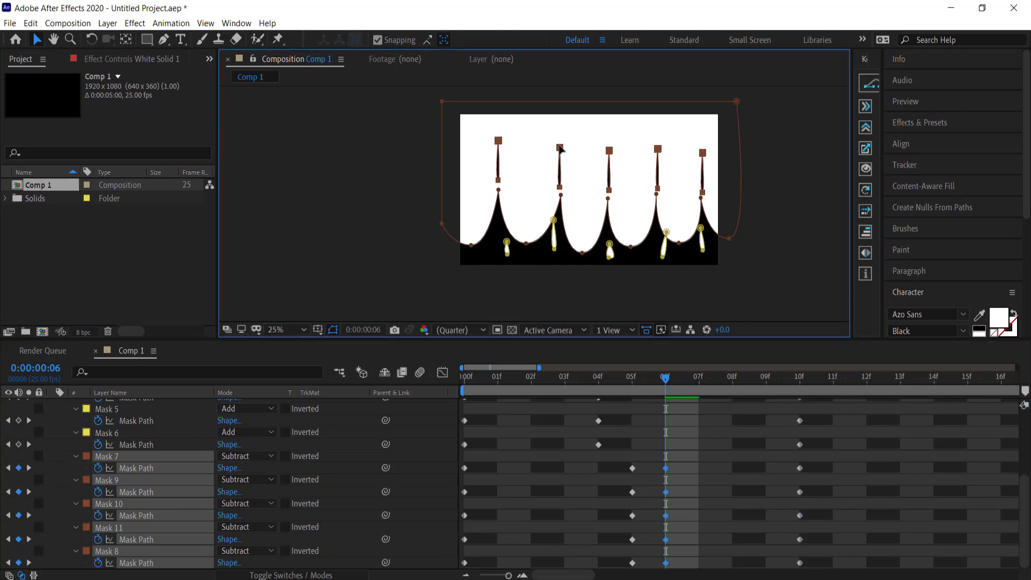
{"action": "left_click", "coordinate": [675, 380]}
{"action": "left_click_drag", "start_coordinate": [682, 379], "coordinate": [689, 381]}
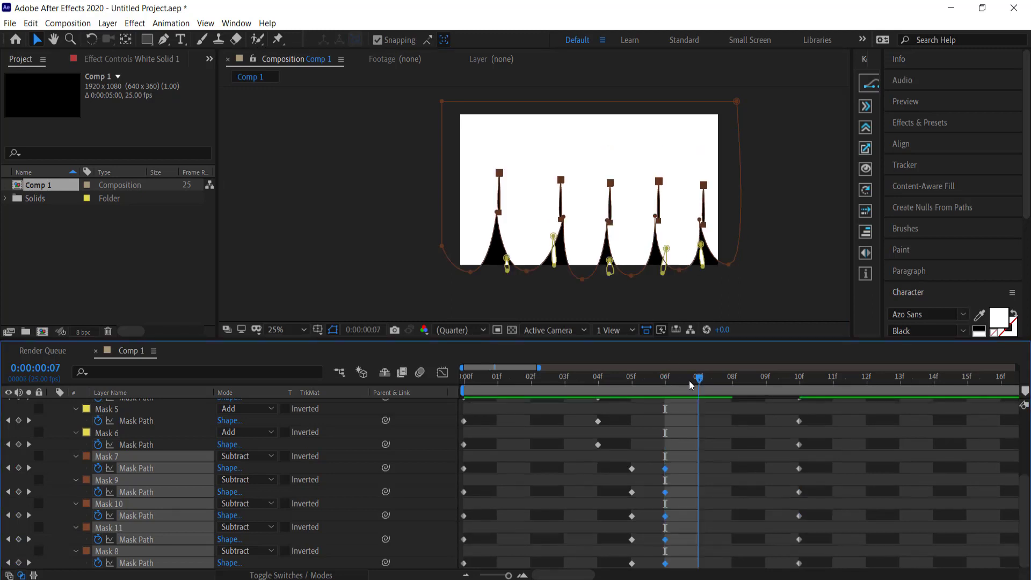
{"action": "left_click_drag", "start_coordinate": [613, 189], "coordinate": [608, 176]}
{"action": "left_click_drag", "start_coordinate": [700, 382], "coordinate": [733, 379]}
{"action": "left_click_drag", "start_coordinate": [659, 211], "coordinate": [655, 200]}
{"action": "left_click_drag", "start_coordinate": [732, 379], "coordinate": [760, 383]}
{"action": "left_click_drag", "start_coordinate": [655, 236], "coordinate": [655, 219]}
Play back the animation from frame 0 to check the motion of the sliver masks
{"action": "left_click_drag", "start_coordinate": [766, 379], "coordinate": [447, 379]}
{"action": "key", "text": "space"}
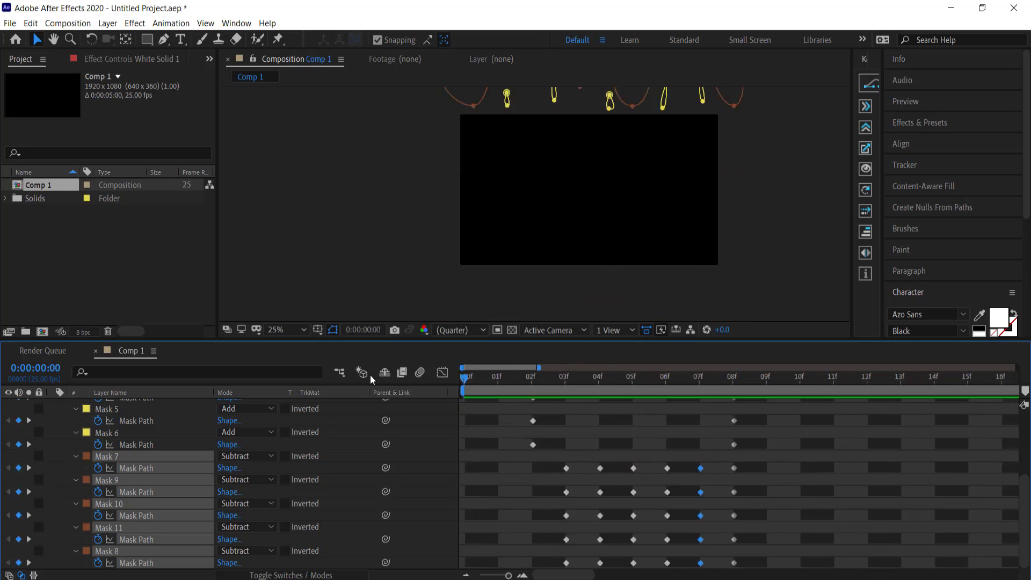
{"action": "key", "text": "space"}
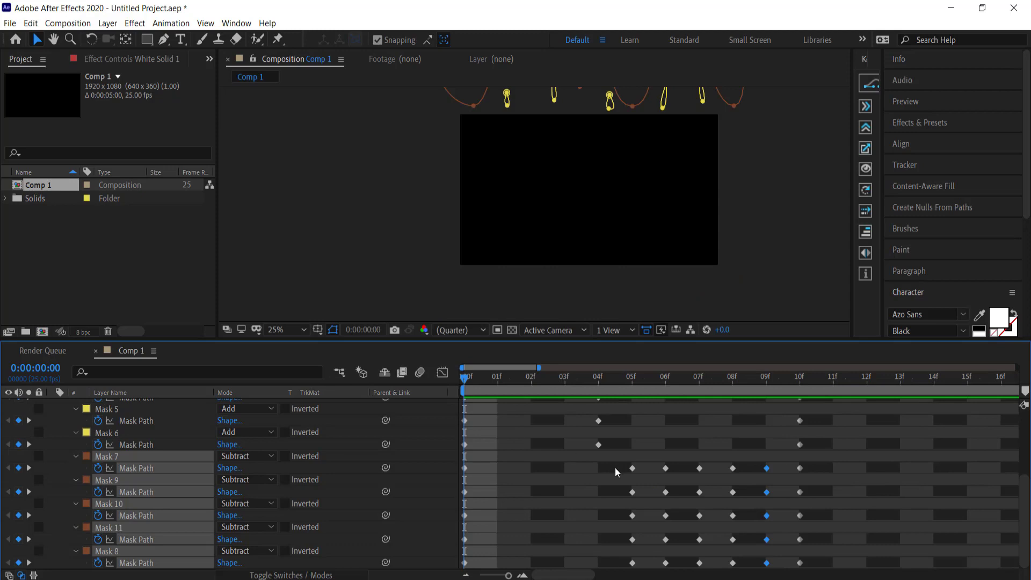
Collapse the White Solid 1 layer and apply the Roughen Edges effect to it
{"action": "scroll", "coordinate": [615, 468], "scroll_direction": "up", "scroll_amount": 4}
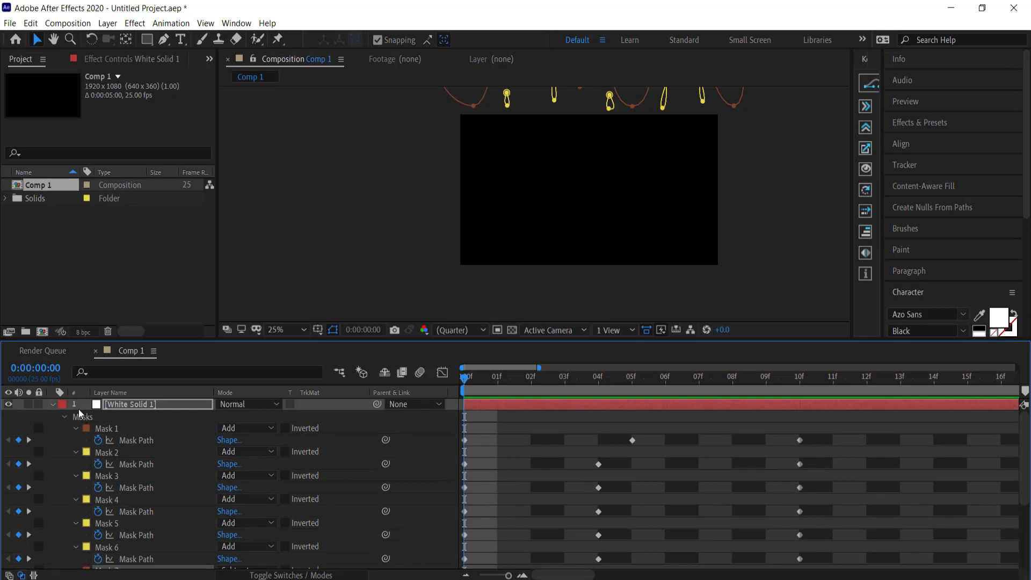
{"action": "left_click", "coordinate": [52, 405]}
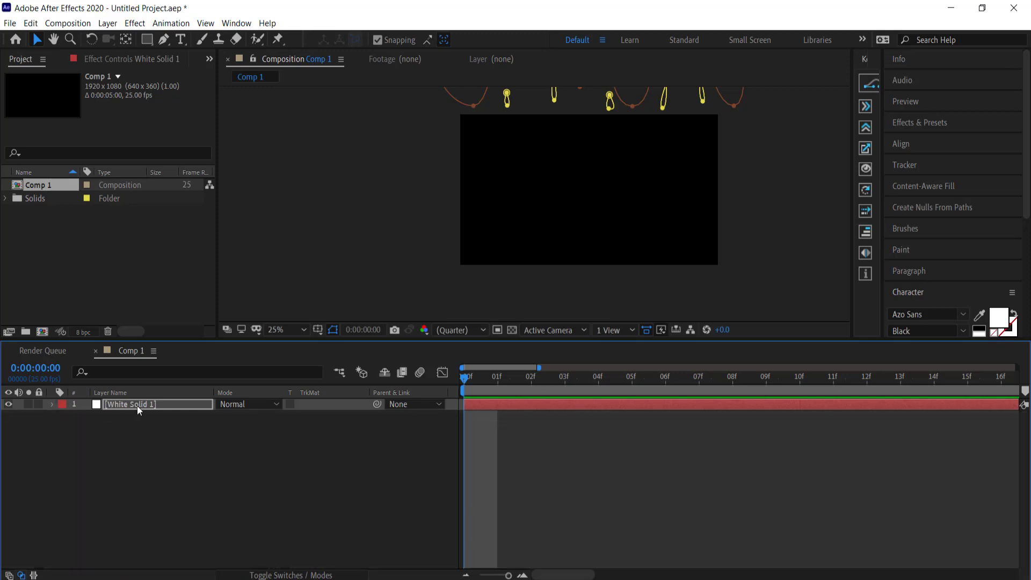
{"action": "left_click", "coordinate": [909, 124]}
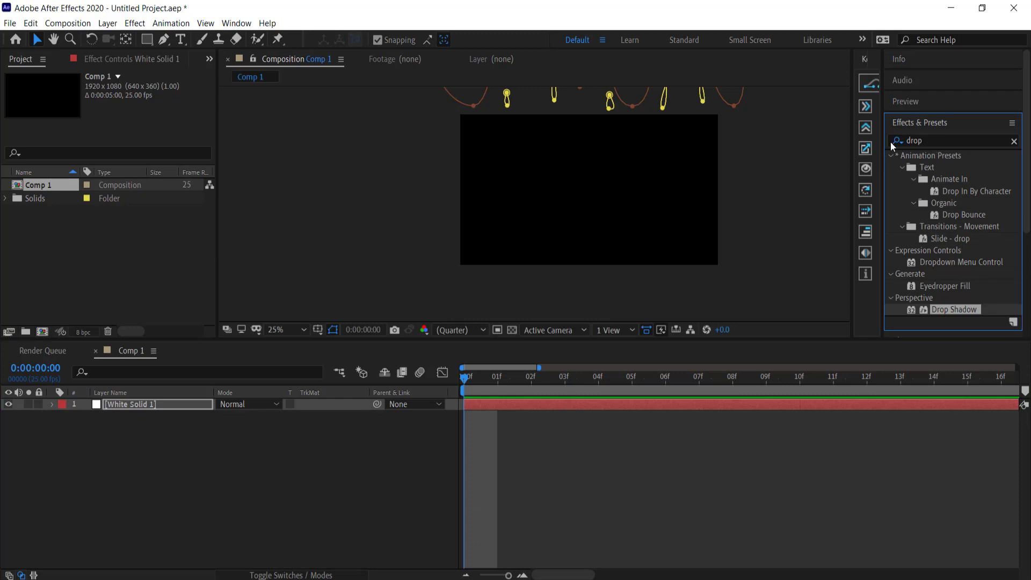
{"action": "left_click", "coordinate": [937, 138]}
{"action": "type", "text": "rough"}
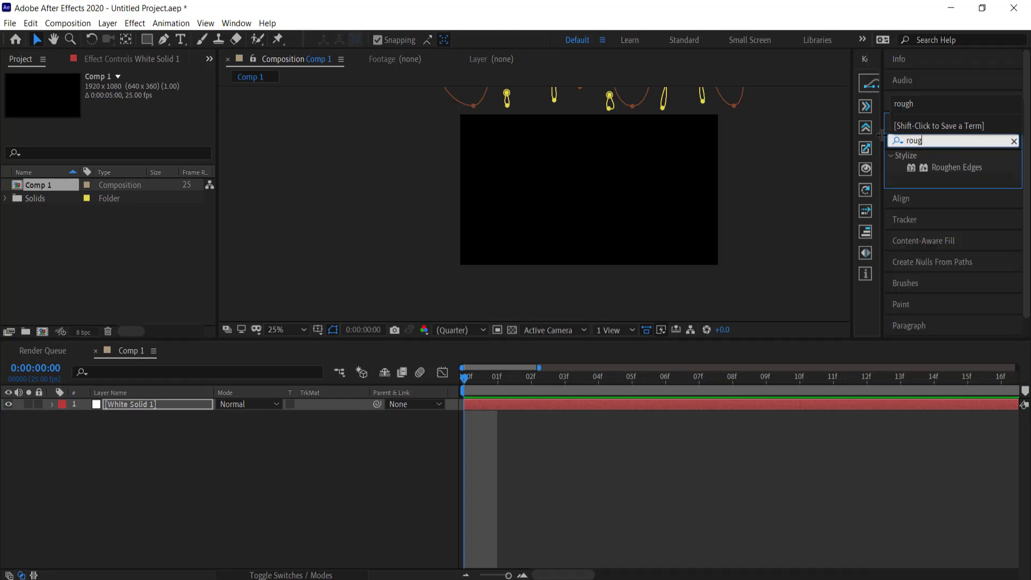
{"action": "double_click", "coordinate": [955, 169]}
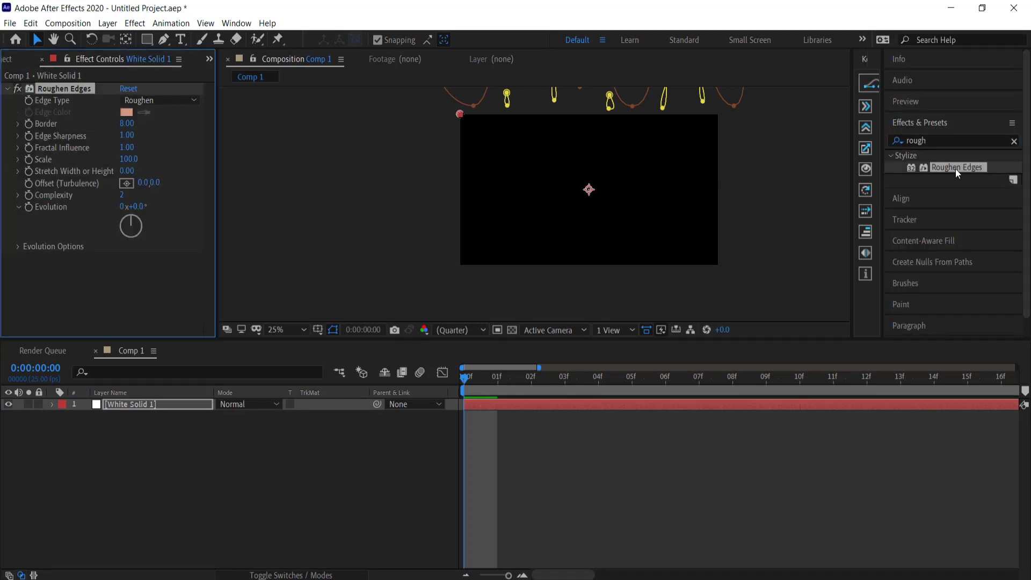
At frame 3, set the Roughen Edges Border to 20
{"action": "left_click_drag", "start_coordinate": [463, 382], "coordinate": [563, 376]}
{"action": "left_click", "coordinate": [125, 125]}
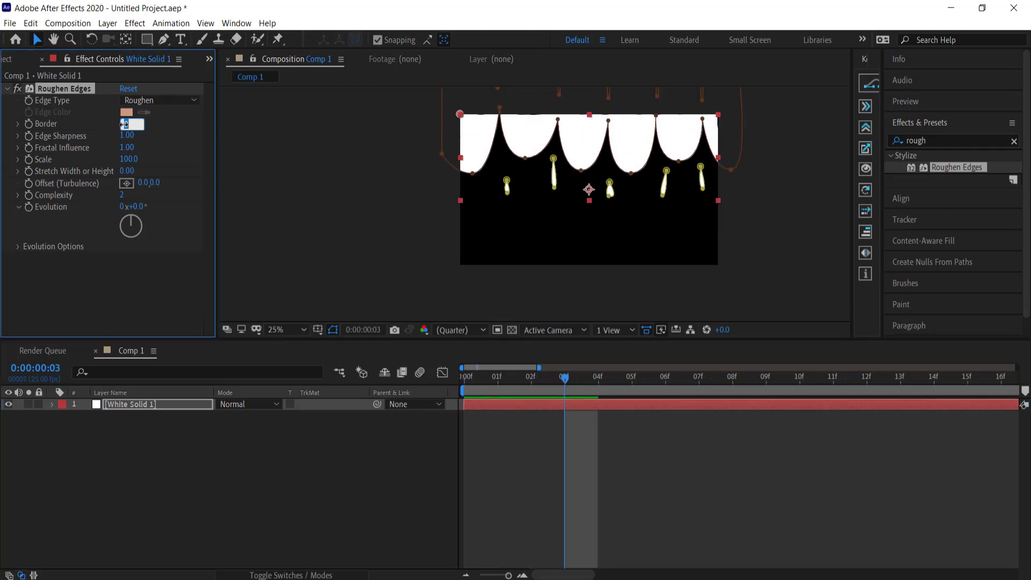
{"action": "type", "text": "20"}
{"action": "key", "text": "Return"}
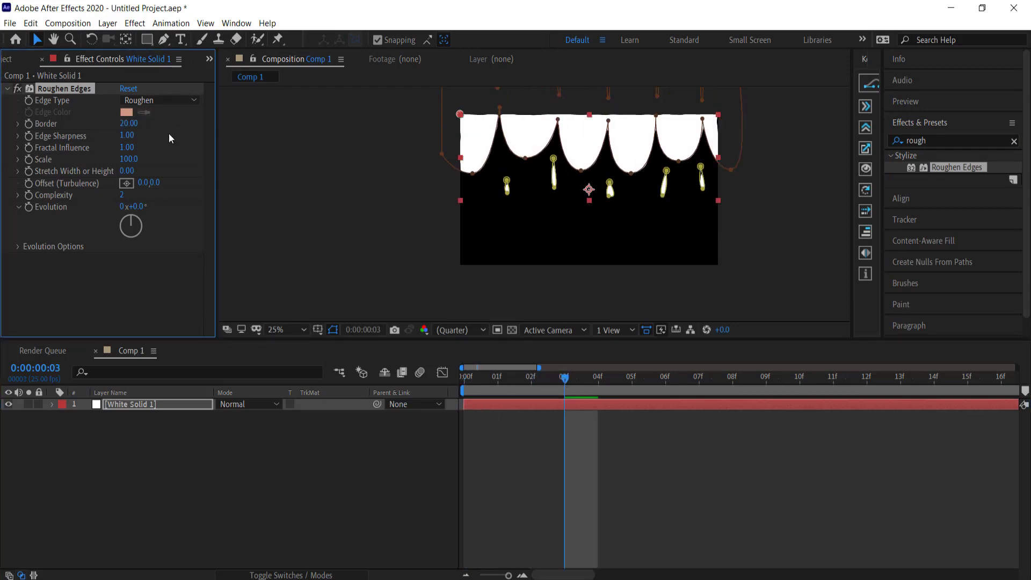
Set the Roughen Edges Scale to 600, inspect the drip edges up close and play back the animation
{"action": "left_click", "coordinate": [139, 160]}
{"action": "type", "text": "600"}
{"action": "key", "text": "Return"}
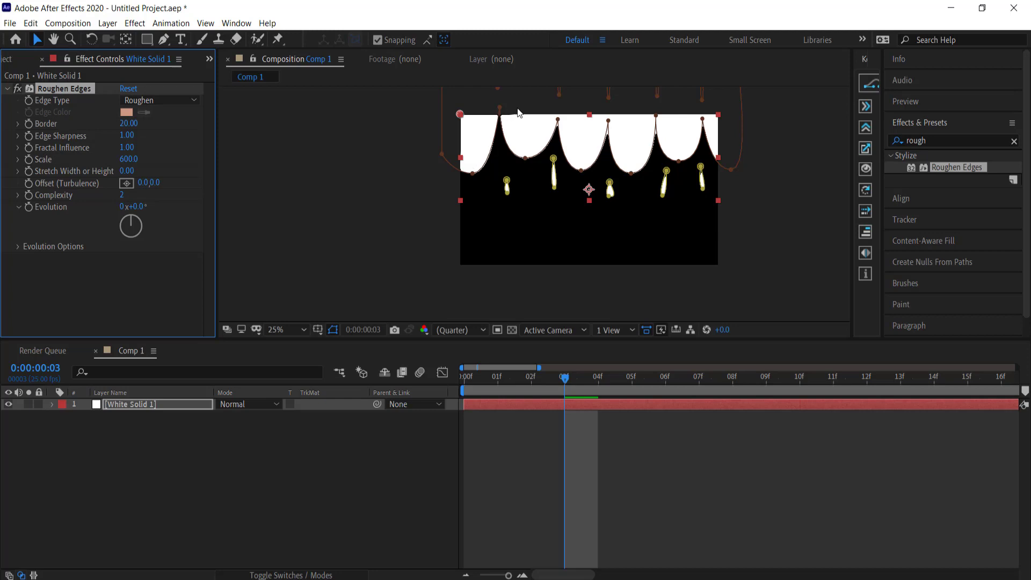
{"action": "scroll", "coordinate": [521, 123], "scroll_direction": "up", "scroll_amount": 4}
{"action": "scroll", "coordinate": [627, 138], "scroll_direction": "down", "scroll_amount": 2}
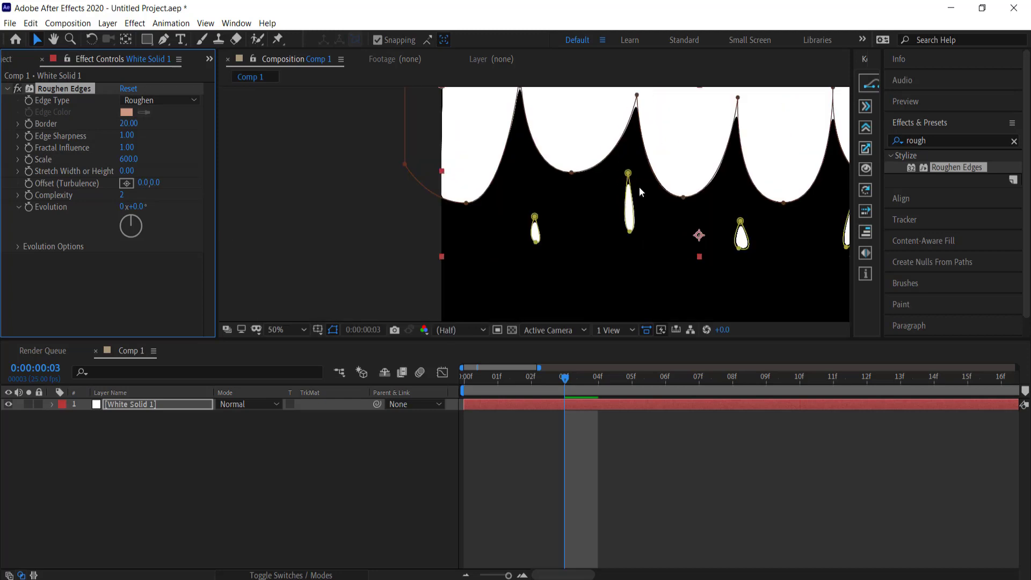
{"action": "scroll", "coordinate": [629, 185], "scroll_direction": "up", "scroll_amount": 2}
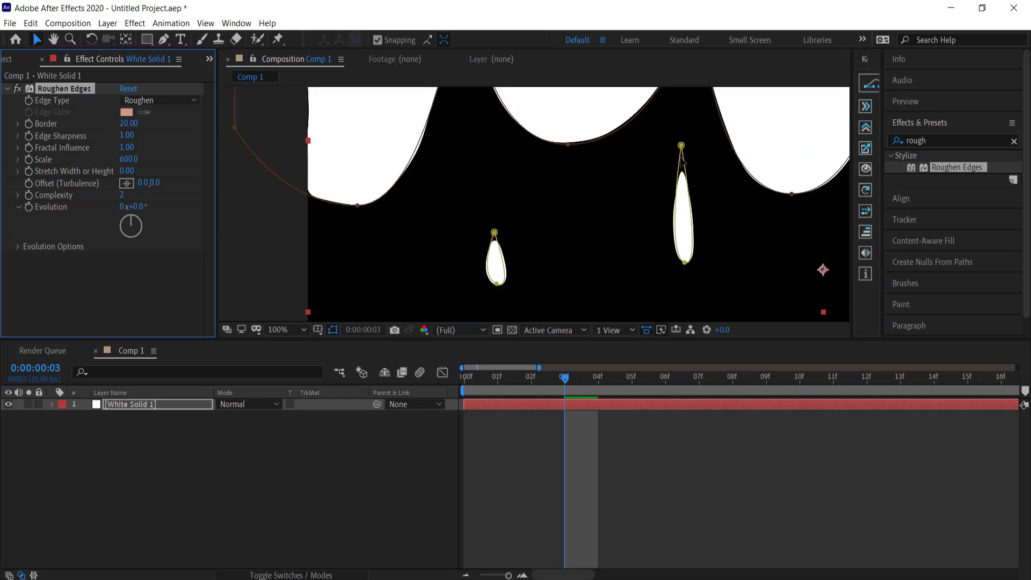
{"action": "scroll", "coordinate": [635, 194], "scroll_direction": "down", "scroll_amount": 4}
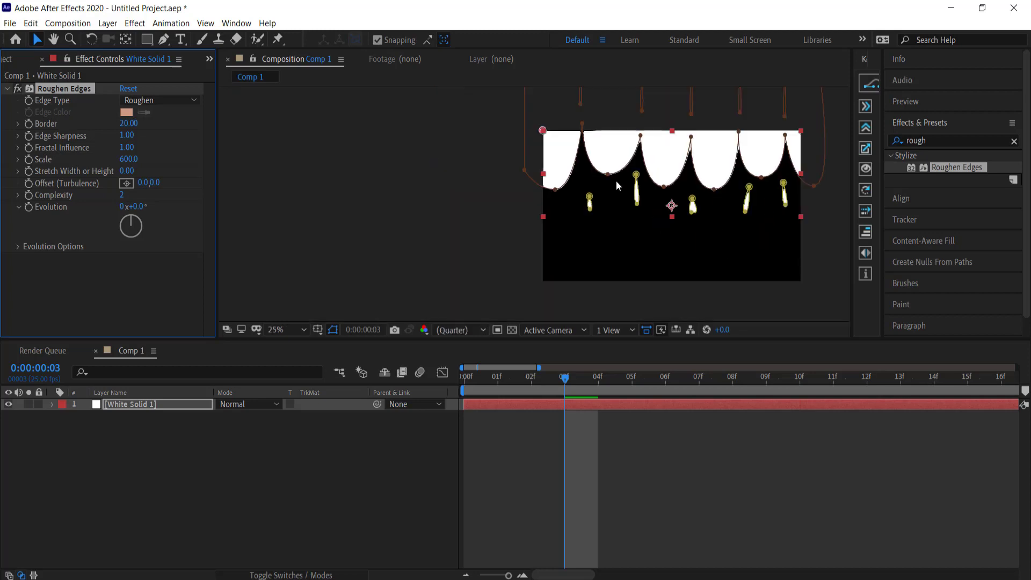
{"action": "key", "text": "space"}
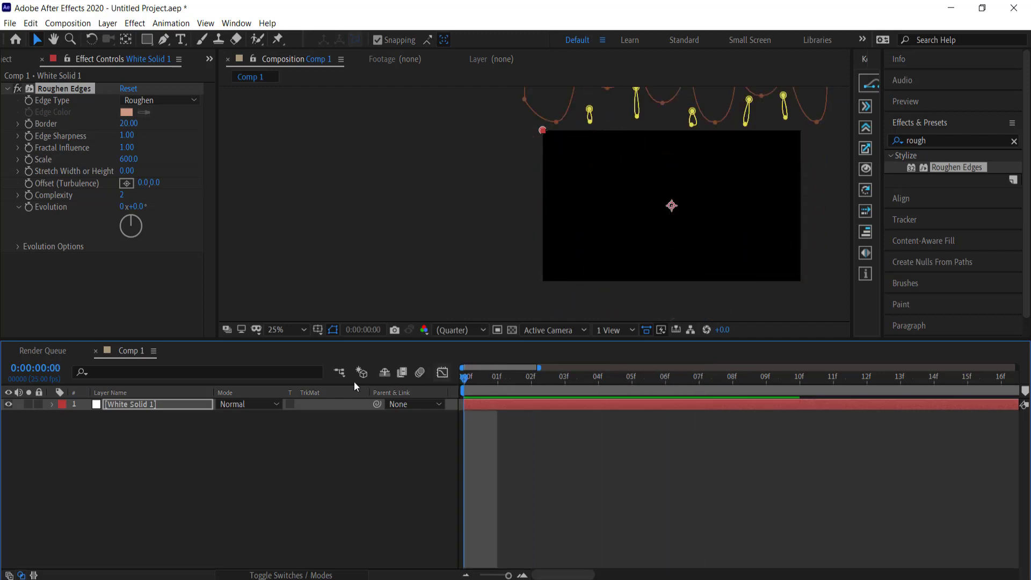
Rename the White Solid 1 layer as IN
{"action": "key", "text": "Return"}
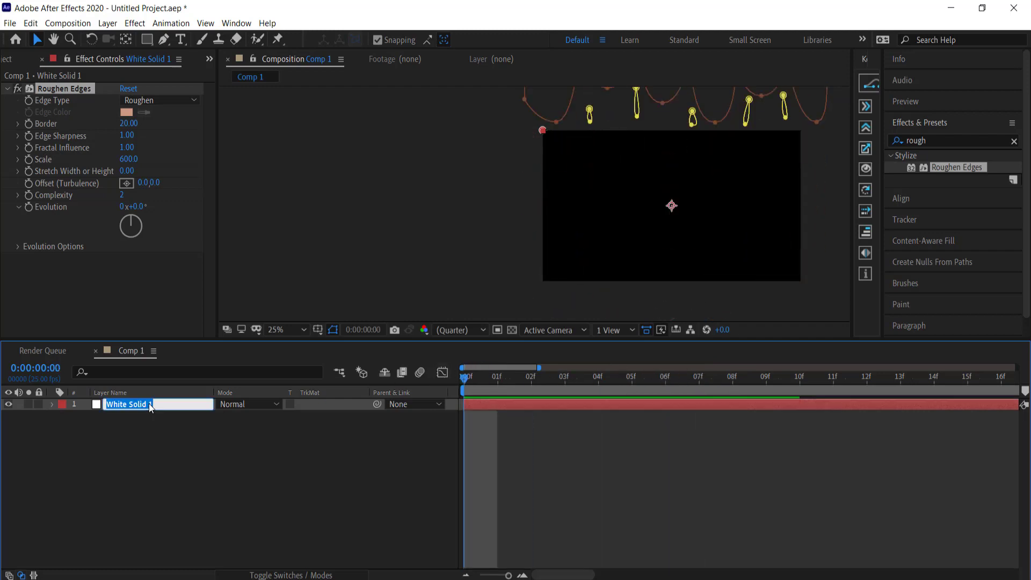
{"action": "type", "text": "IN"}
{"action": "key", "text": "Return"}
{"action": "left_click", "coordinate": [183, 478]}
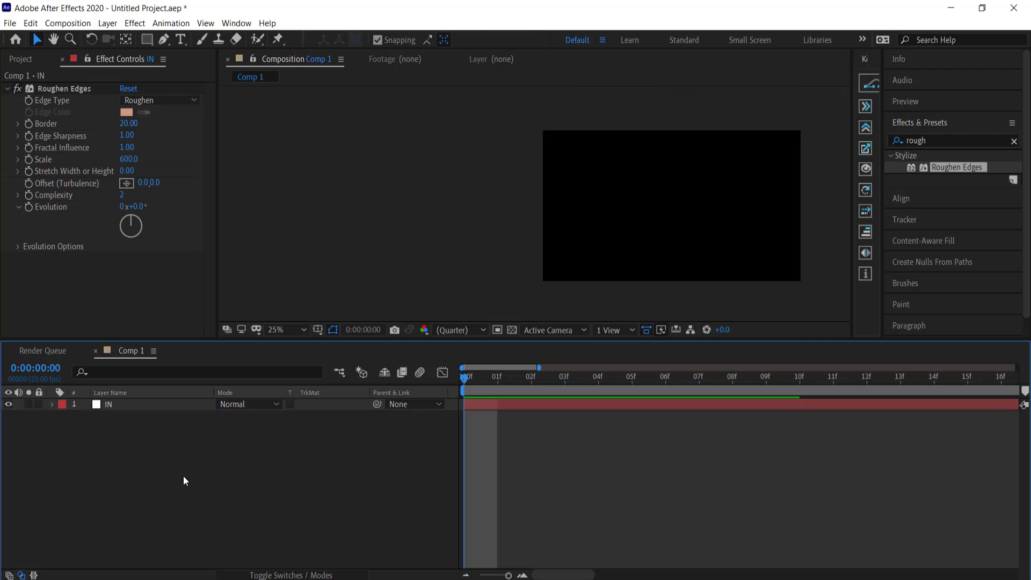
Duplicate the IN layer and name the copy OUT
{"action": "left_click", "coordinate": [139, 410]}
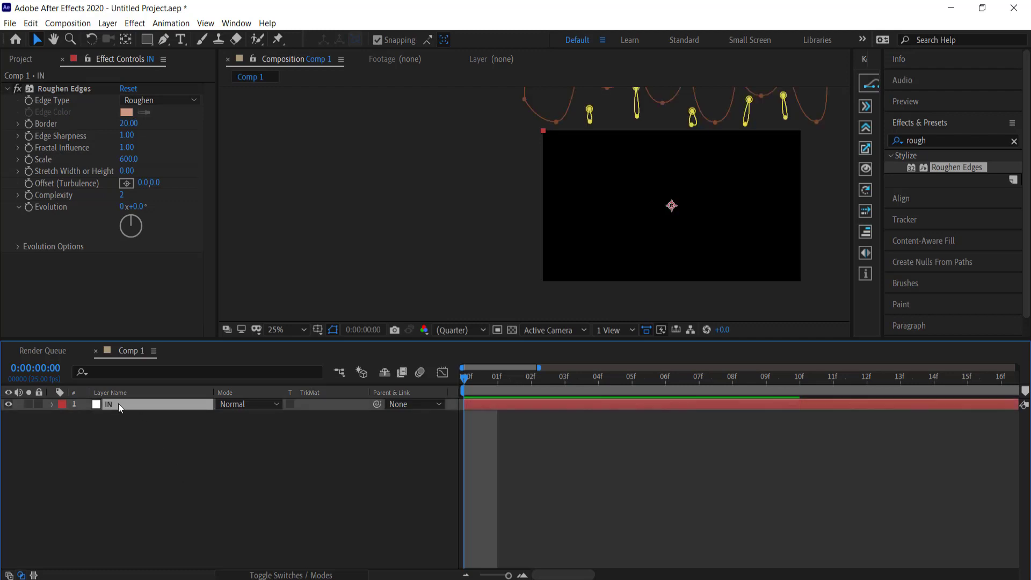
{"action": "key", "text": "ctrl+d"}
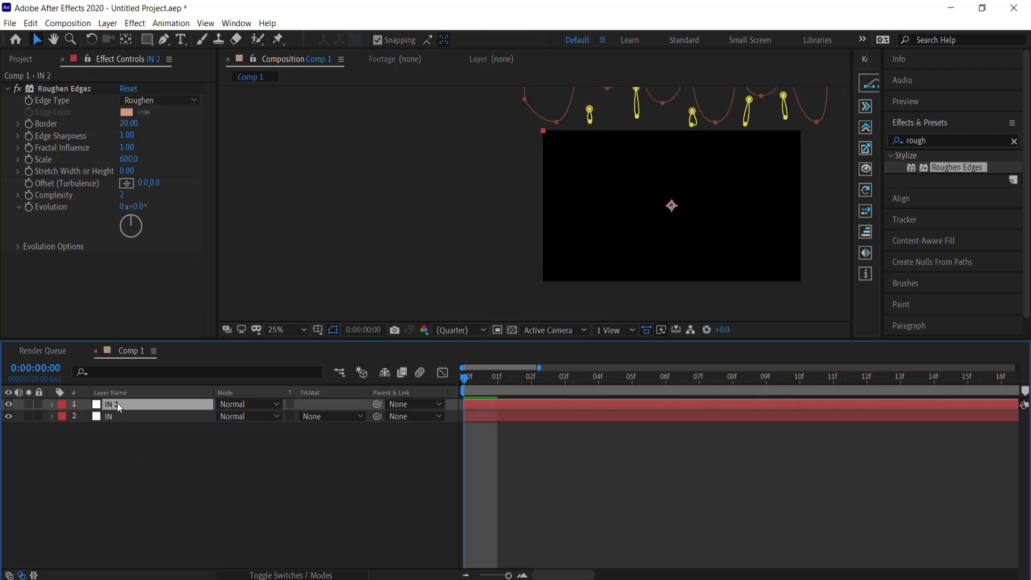
{"action": "key", "text": "Return"}
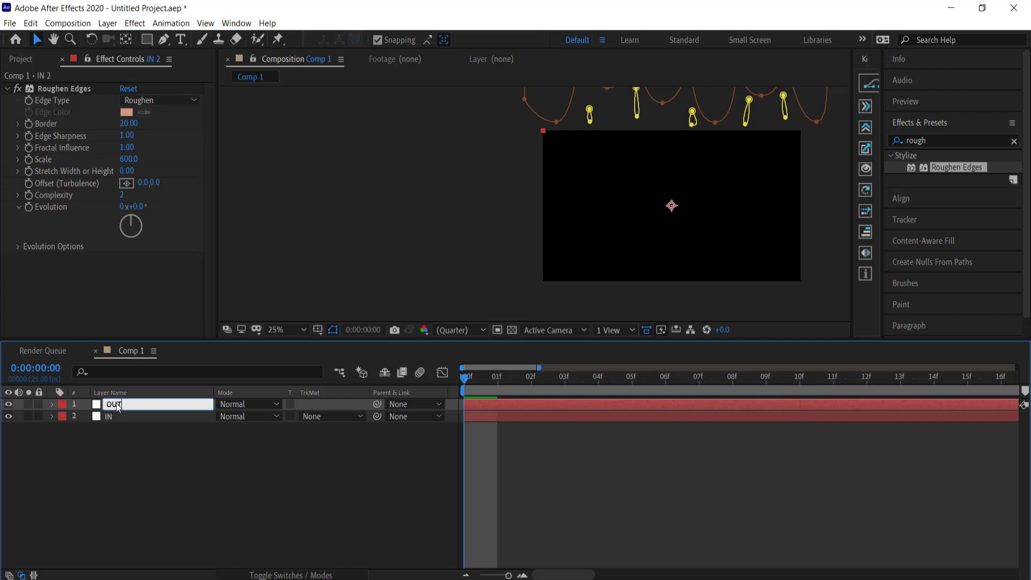
{"action": "type", "text": "OUT"}
{"action": "key", "text": "Return"}
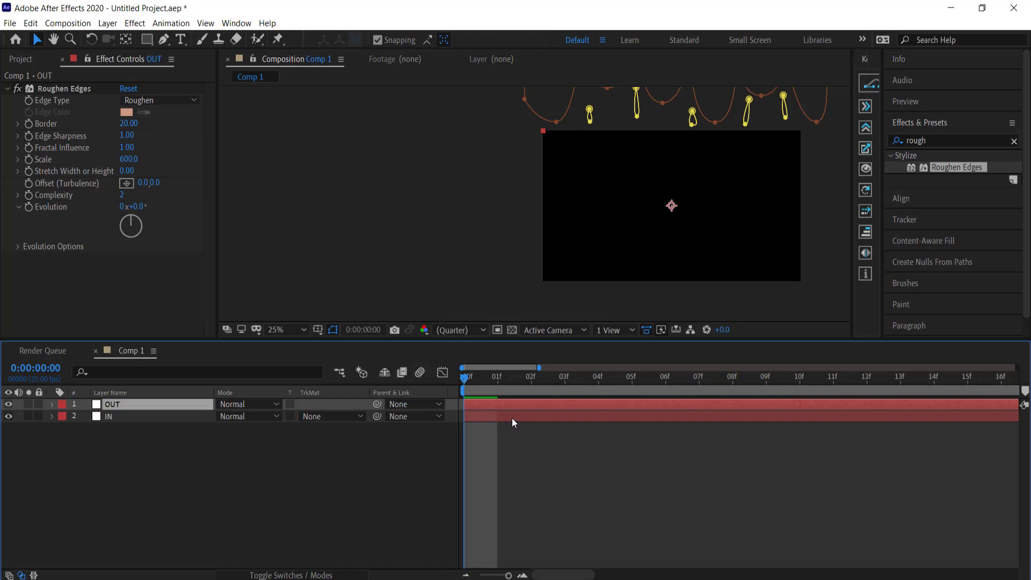
Shift the OUT layer in time so it starts at frame 11, where the white fills the frame
{"action": "left_click_drag", "start_coordinate": [482, 404], "coordinate": [814, 404]}
{"action": "left_click_drag", "start_coordinate": [464, 377], "coordinate": [829, 380]}
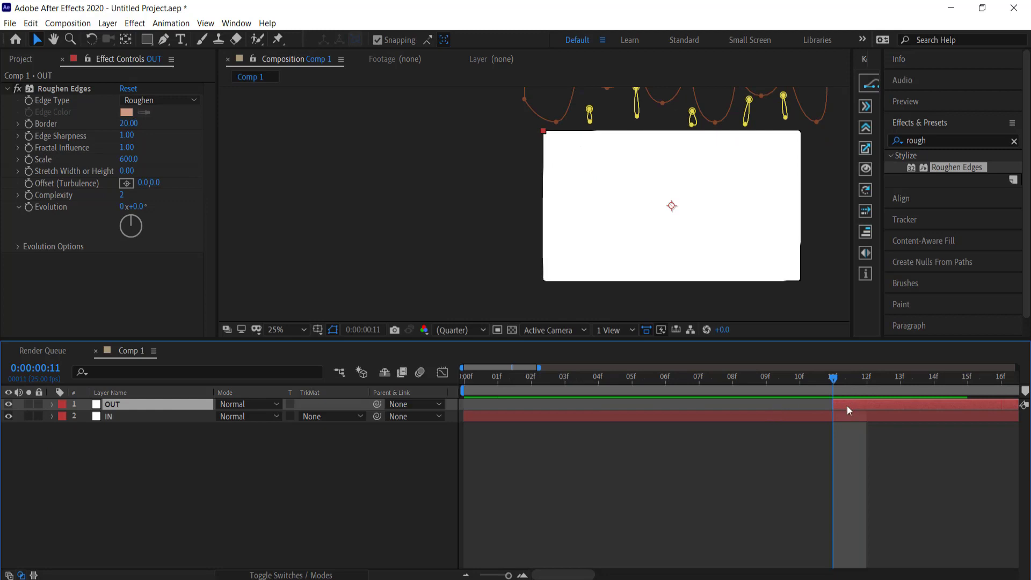
{"action": "key", "text": "Page_Up"}
{"action": "key", "text": "Page_Down"}
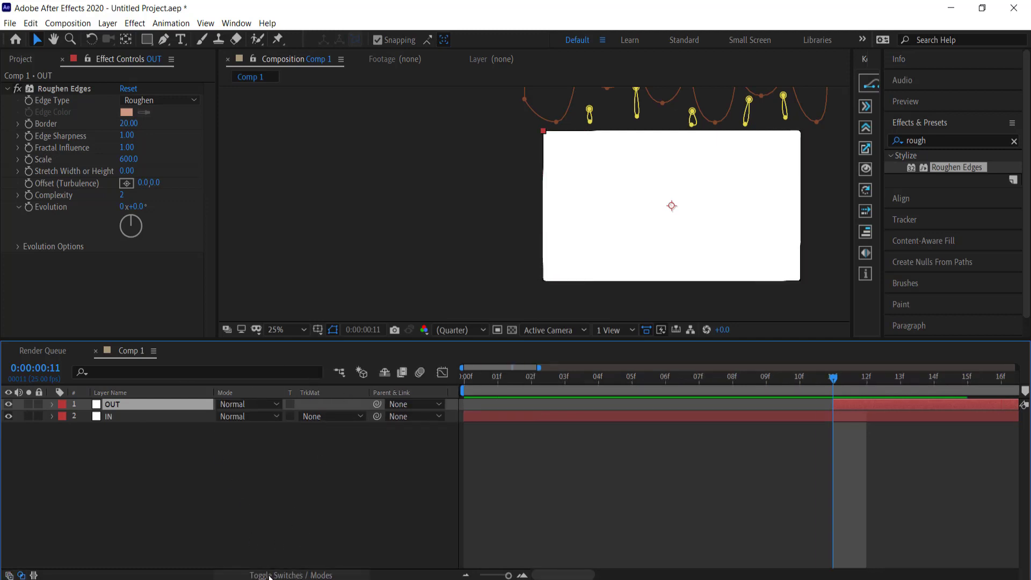
Set the IN layer's track matte to Alpha Inverted Matte "OUT" and scrub past frame 11 to check the wipe-out
{"action": "left_click", "coordinate": [321, 416]}
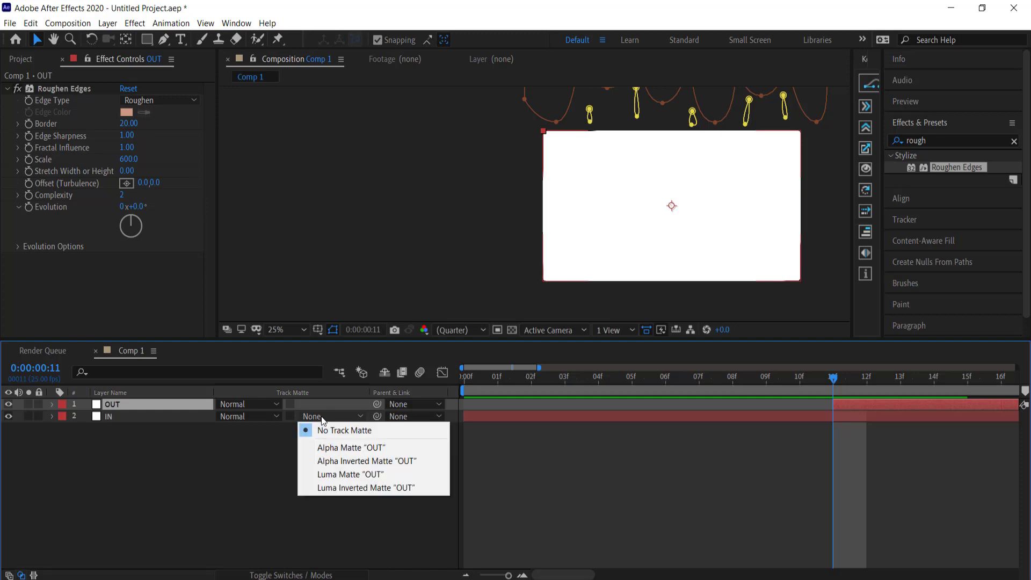
{"action": "left_click", "coordinate": [339, 462]}
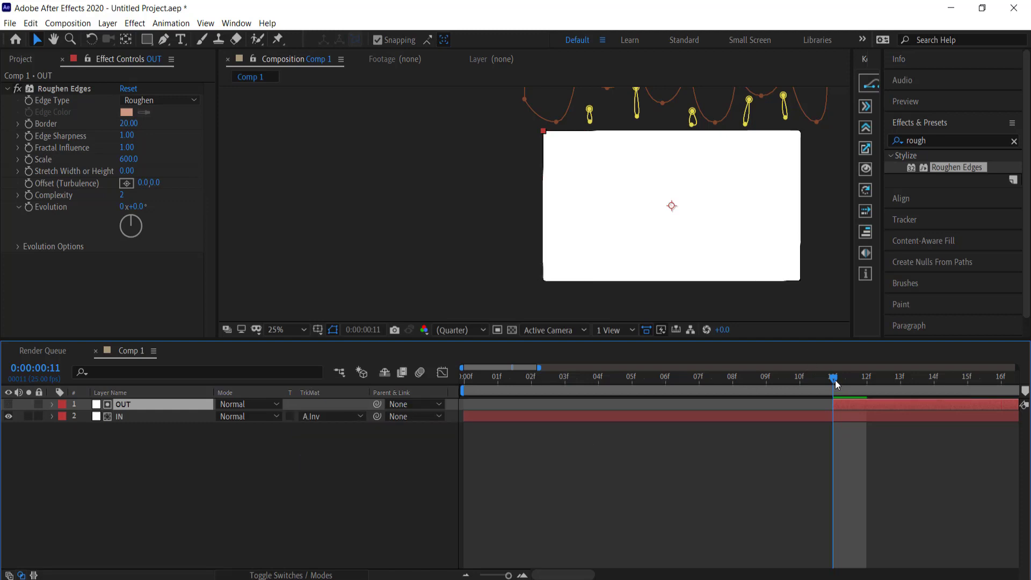
{"action": "left_click_drag", "start_coordinate": [850, 380], "coordinate": [882, 378]}
{"action": "left_click_drag", "start_coordinate": [653, 379], "coordinate": [753, 380]}
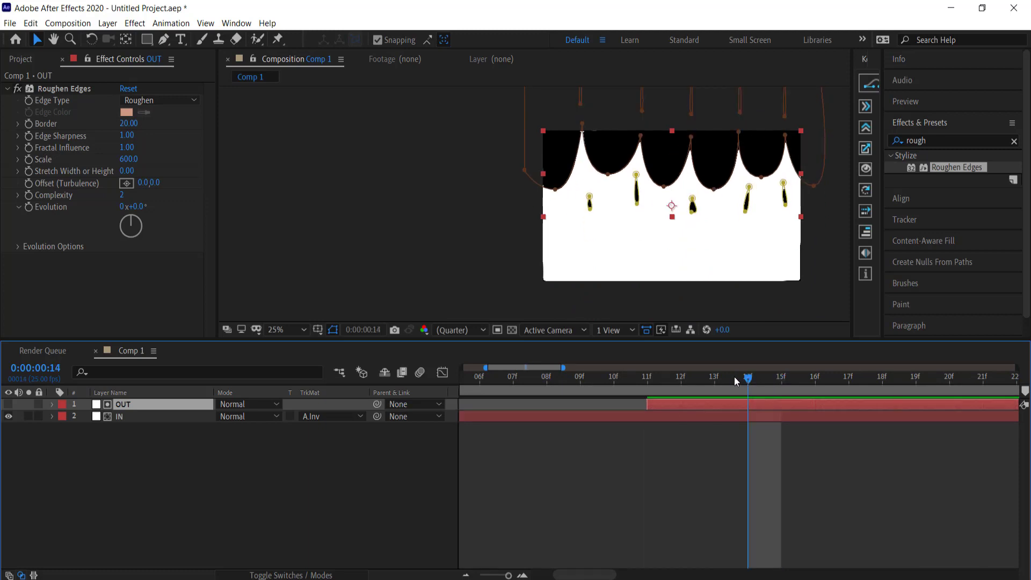
{"action": "mouse_move", "coordinate": [699, 384]}
{"action": "left_mouse_down"}
{"action": "mouse_move", "coordinate": [713, 382]}
{"action": "mouse_move", "coordinate": [680, 382]}
{"action": "left_mouse_up"}
Reveal the OUT layer's masks and move the Mask Path keyframes of Masks 2 to 6 so they start at frame 16
{"action": "key", "text": "m"}
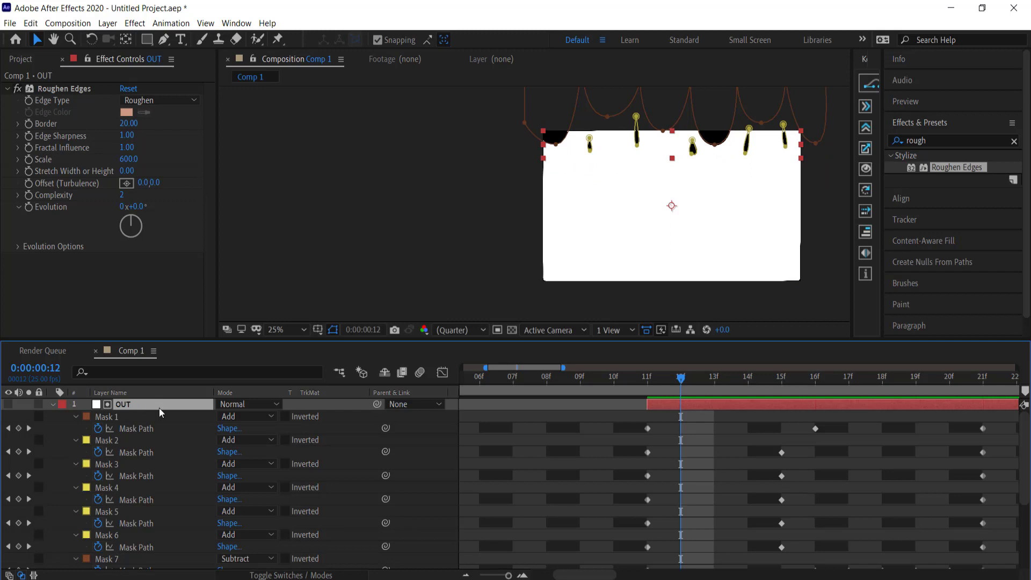
{"action": "left_click", "coordinate": [141, 439]}
{"action": "left_click", "coordinate": [113, 535], "text": "shift"}
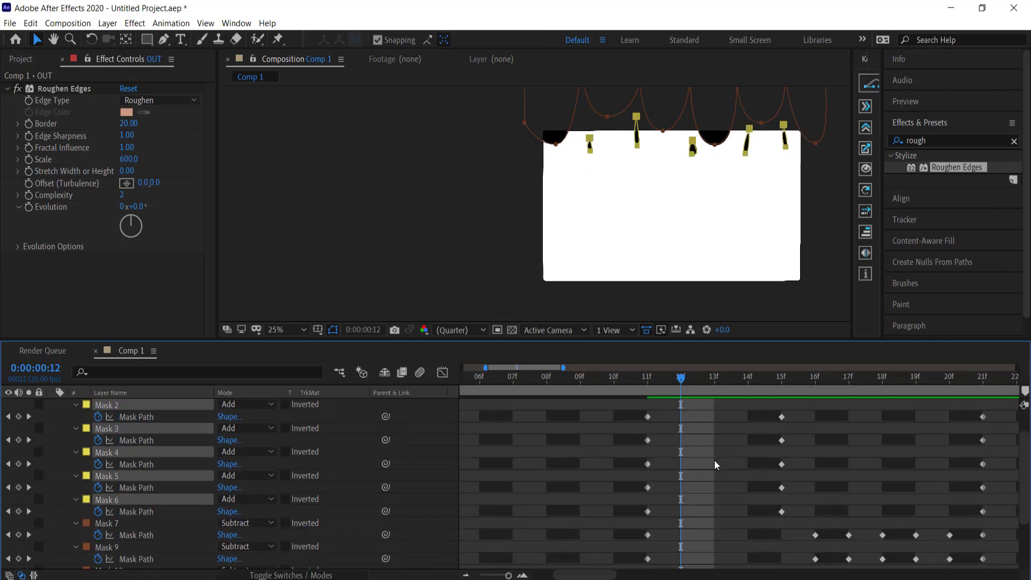
{"action": "scroll", "coordinate": [695, 462], "scroll_direction": "down", "scroll_amount": 3}
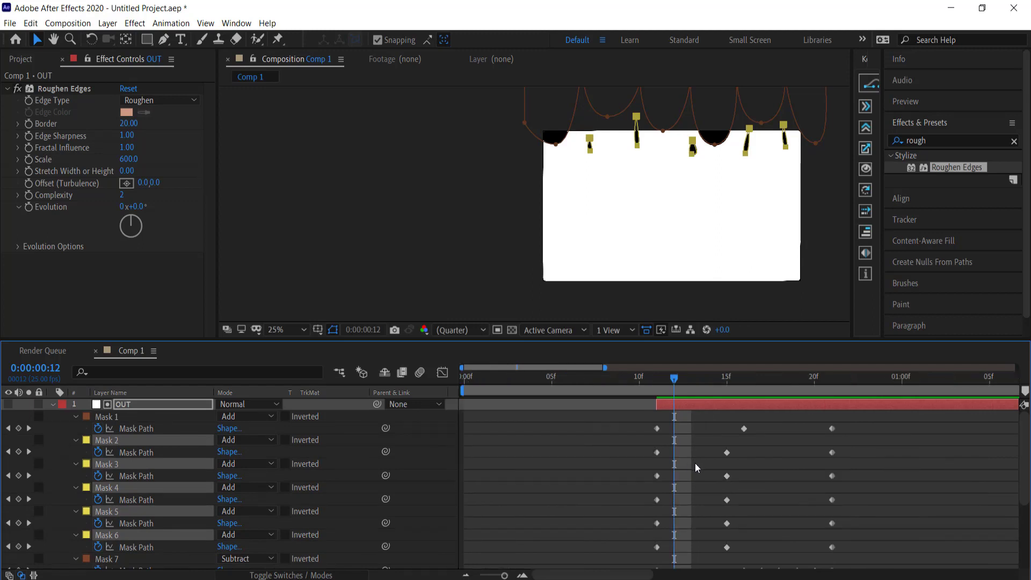
{"action": "left_click_drag", "start_coordinate": [569, 443], "coordinate": [714, 547]}
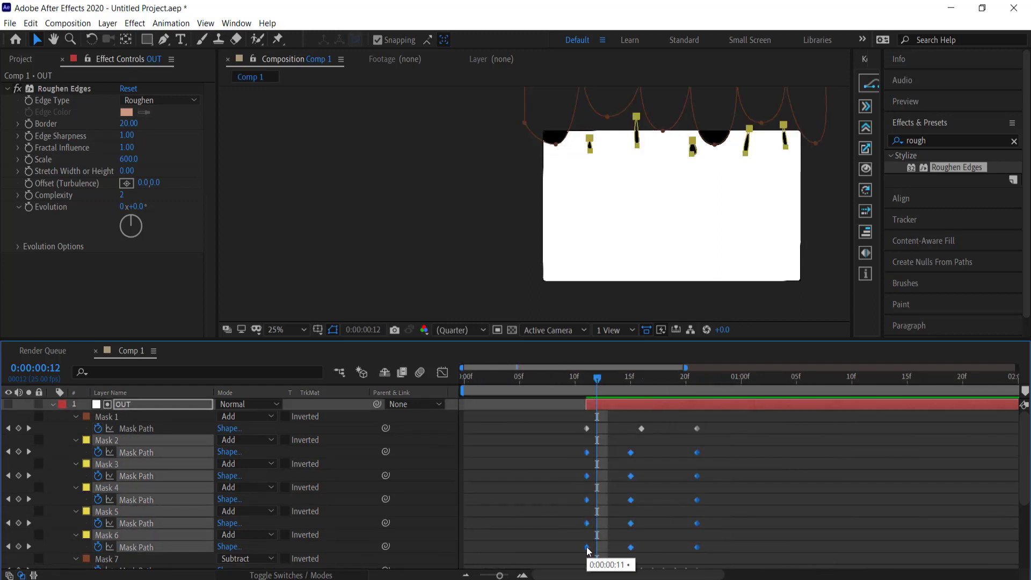
{"action": "left_click_drag", "start_coordinate": [587, 549], "coordinate": [648, 545]}
{"action": "left_click_drag", "start_coordinate": [597, 379], "coordinate": [664, 380]}
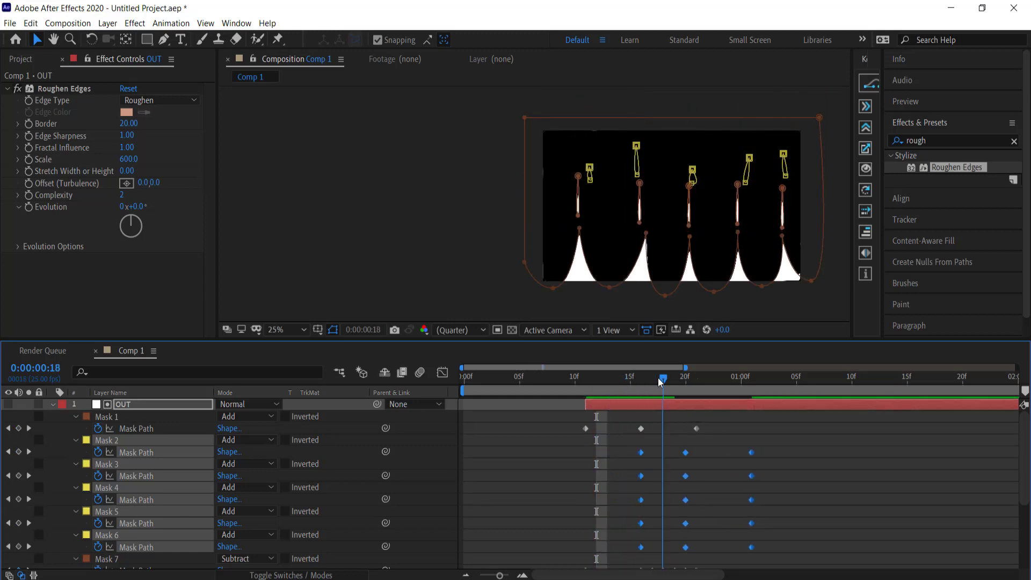
Change Masks 2 to 6 of the OUT layer to Subtract mode and play back the animation from frame 0
{"action": "left_click", "coordinate": [269, 440]}
{"action": "left_click", "coordinate": [251, 480]}
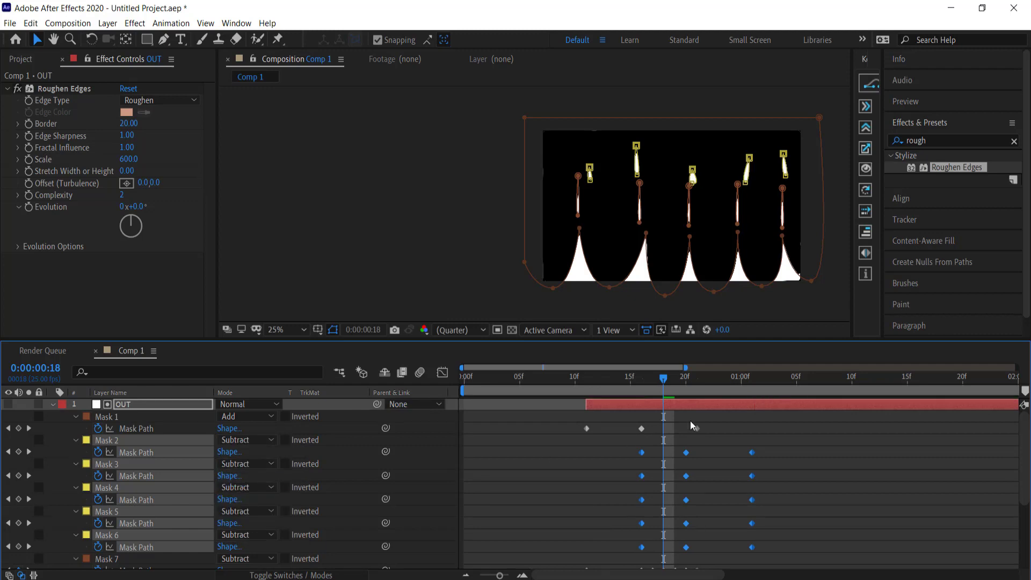
{"action": "left_click_drag", "start_coordinate": [669, 390], "coordinate": [467, 387]}
{"action": "key", "text": "space"}
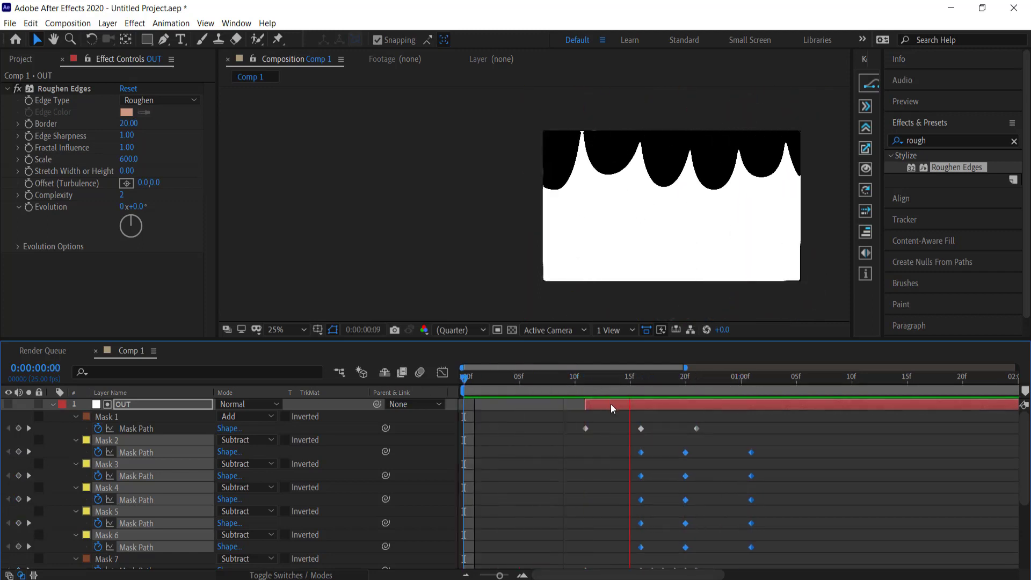
{"action": "left_click_drag", "start_coordinate": [701, 378], "coordinate": [463, 378]}
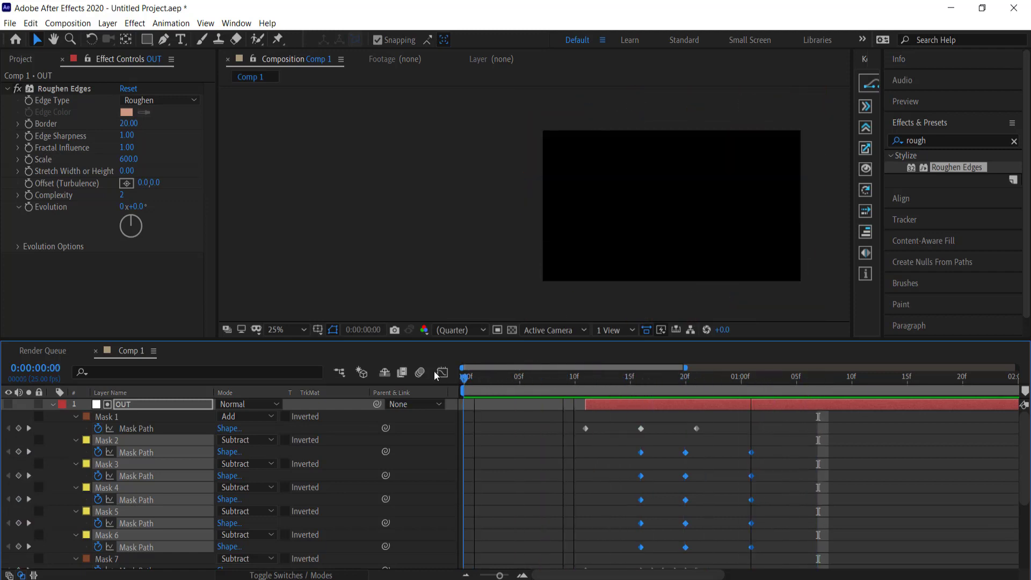
At frame 11, set the Scale of both the OUT and IN layers to 101%
{"action": "left_click", "coordinate": [53, 404]}
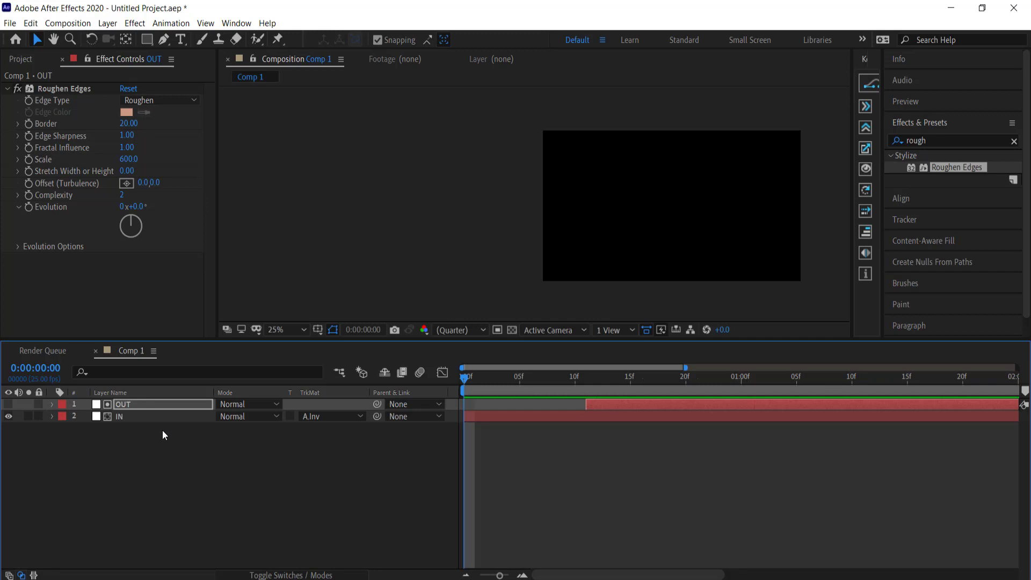
{"action": "key", "text": "ctrl+a"}
{"action": "left_click", "coordinate": [591, 378]}
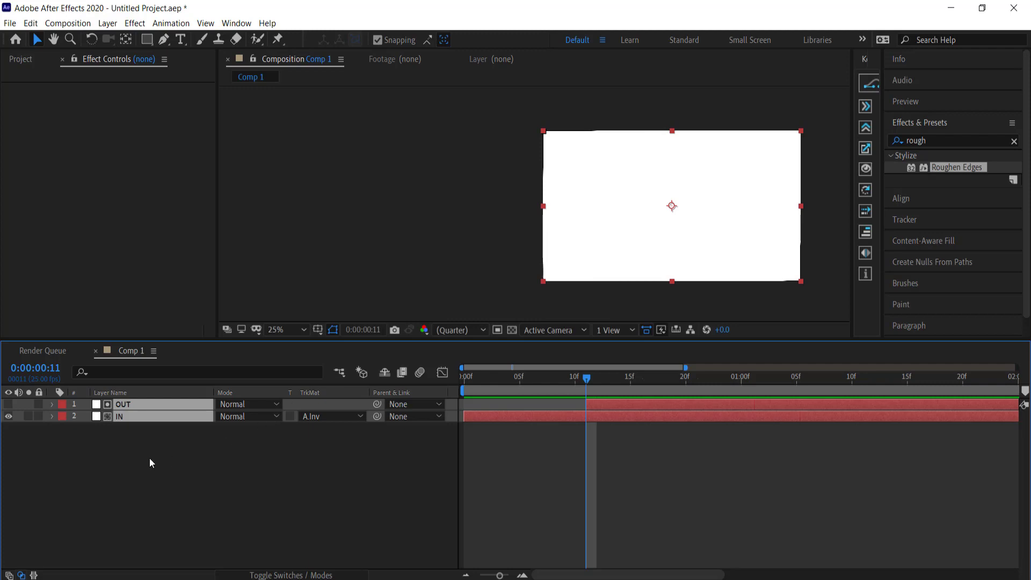
{"action": "key", "text": "s"}
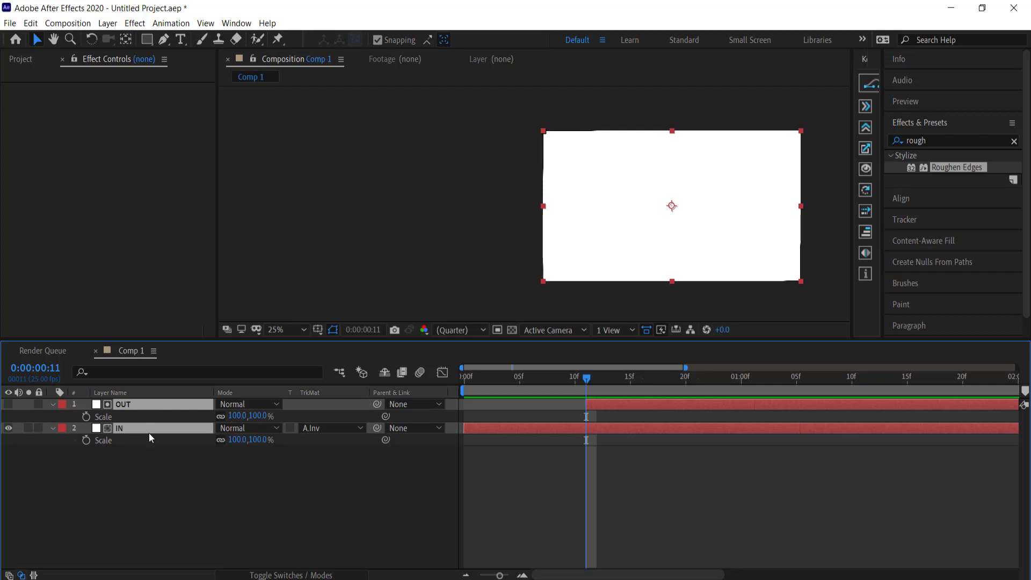
{"action": "left_click", "coordinate": [237, 416]}
{"action": "type", "text": "101"}
{"action": "key", "text": "Return"}
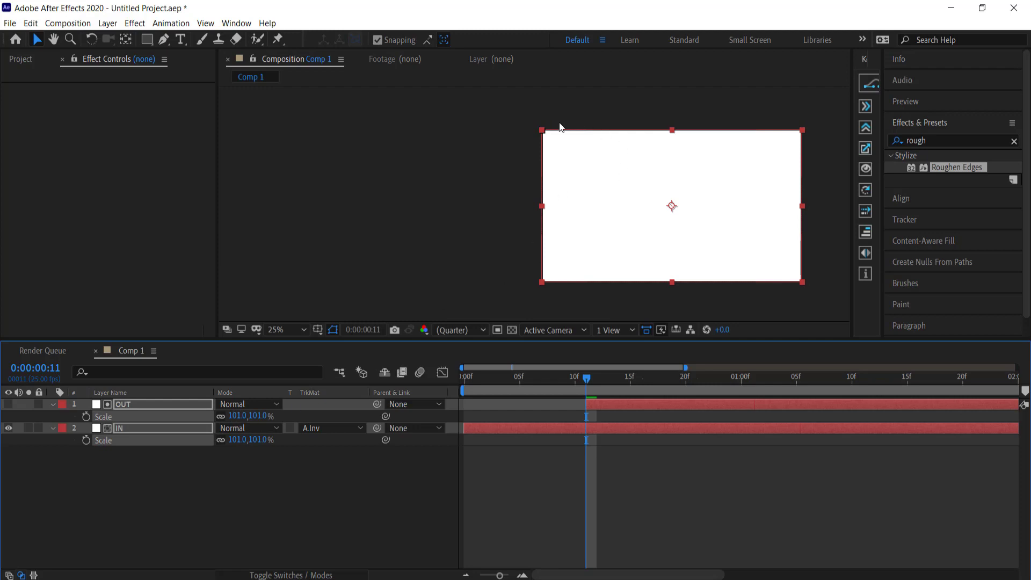
Pre-compose the OUT and IN layers together into a new composition named TRANS
{"action": "left_click", "coordinate": [170, 512]}
{"action": "left_click", "coordinate": [121, 428]}
{"action": "left_click", "coordinate": [124, 404], "text": "shift"}
{"action": "right_click", "coordinate": [123, 404]}
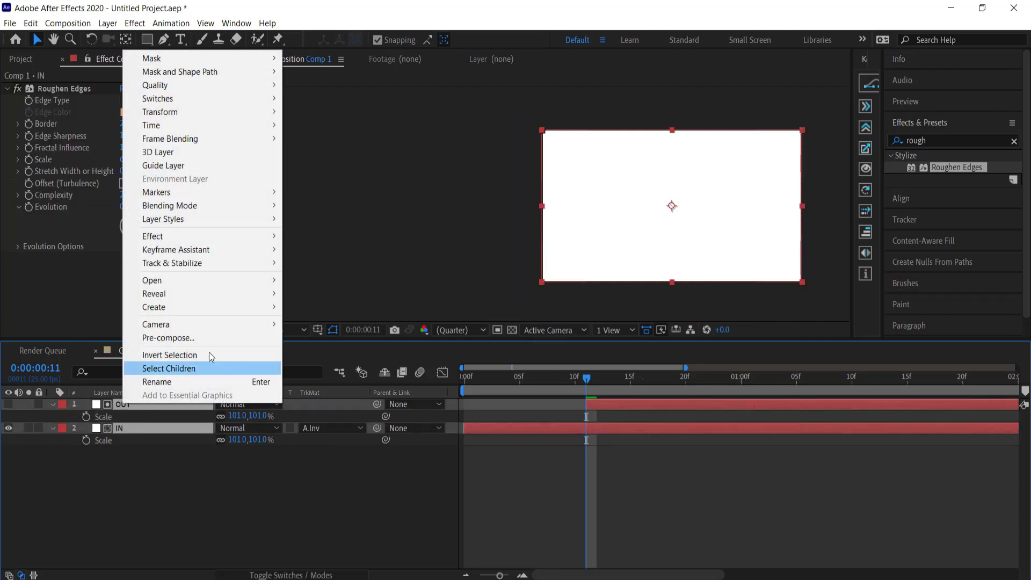
{"action": "left_click", "coordinate": [198, 337]}
{"action": "type", "text": "TRANS"}
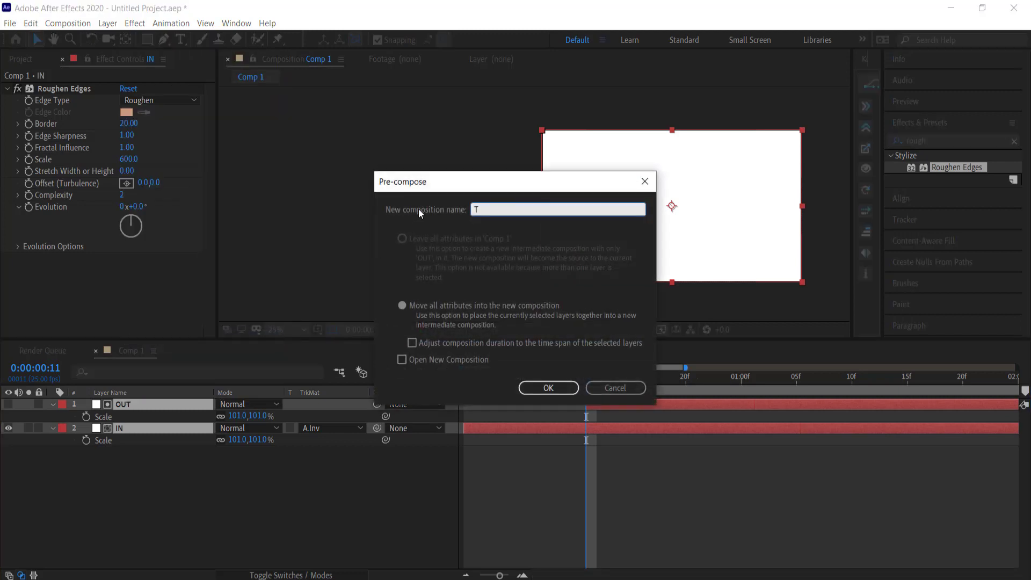
{"action": "left_click", "coordinate": [538, 388]}
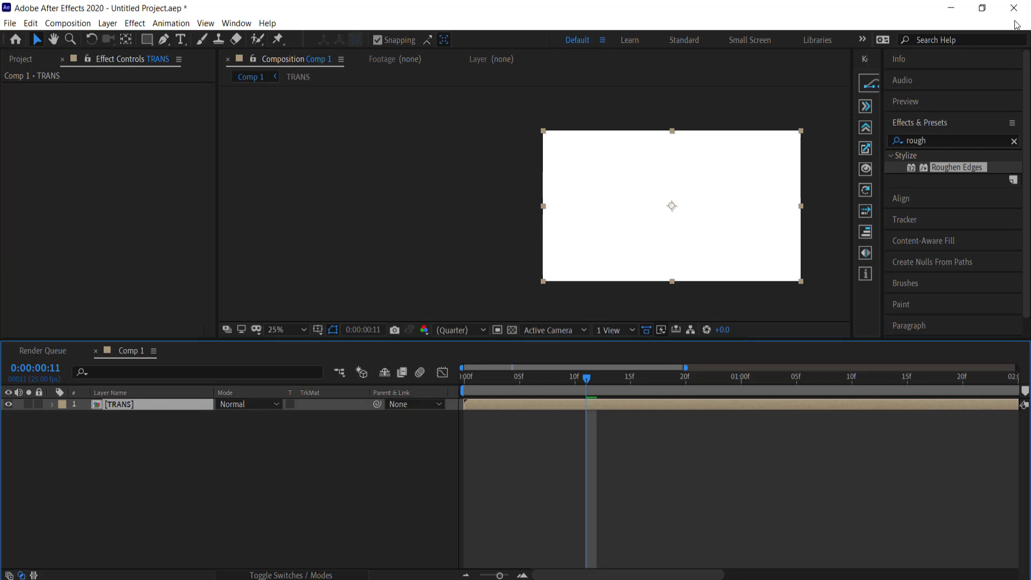
Search the effects for "ramp" and apply uni.Gradient Ramp to the TRANS layer as its only ramp effect
{"action": "left_click", "coordinate": [1014, 141]}
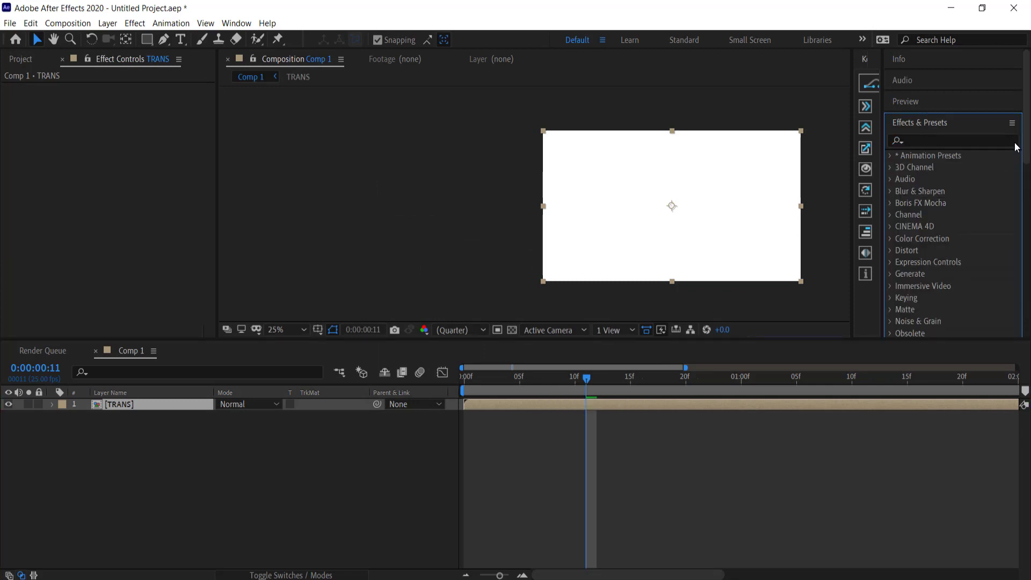
{"action": "left_click", "coordinate": [943, 141]}
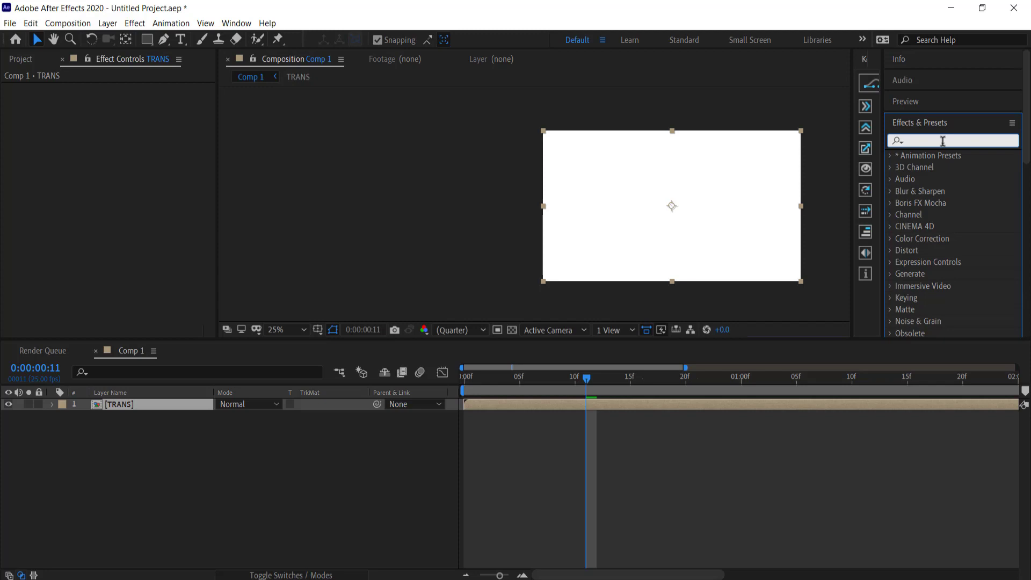
{"action": "type", "text": "ram"}
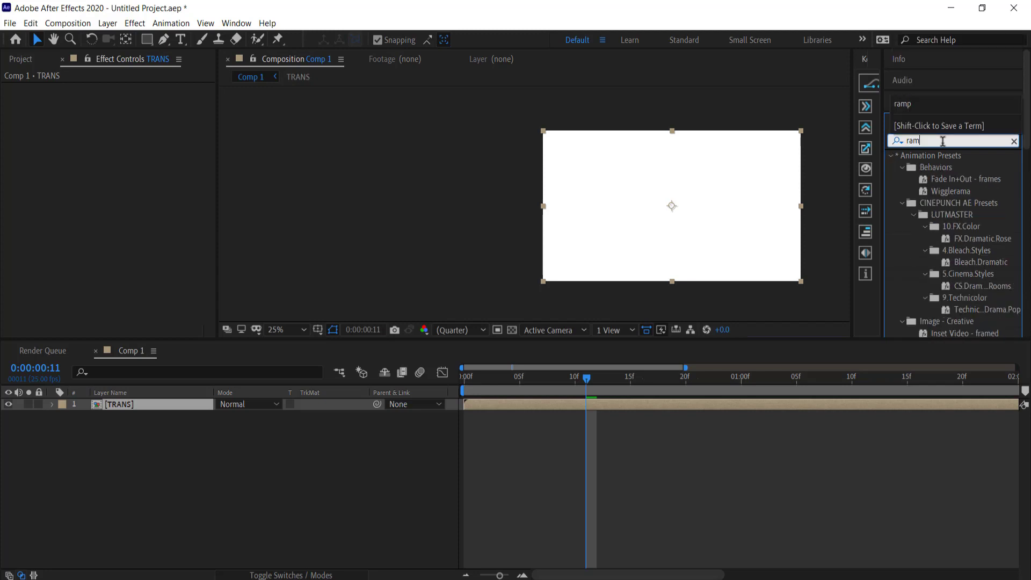
{"action": "type", "text": "p"}
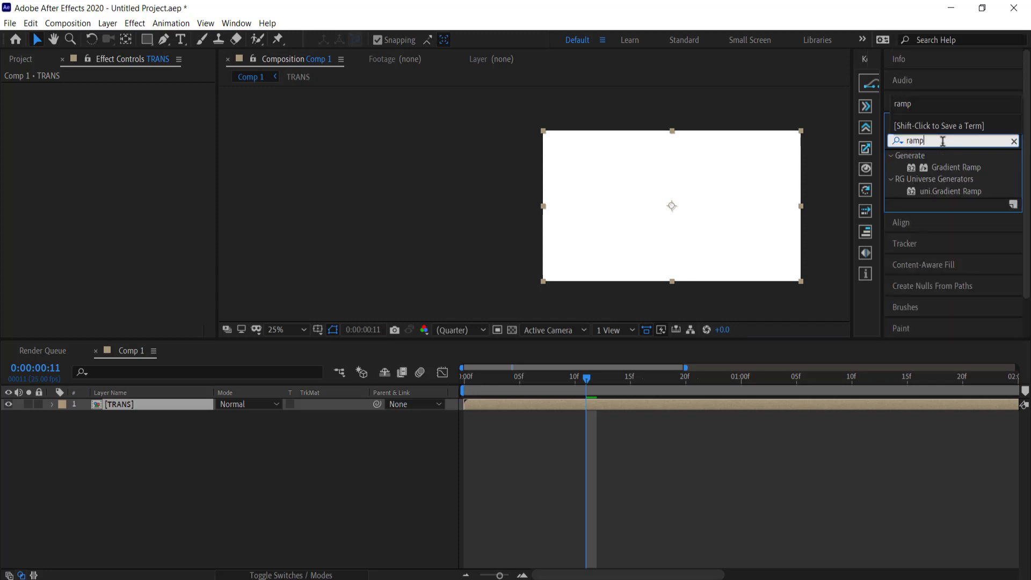
{"action": "double_click", "coordinate": [955, 168]}
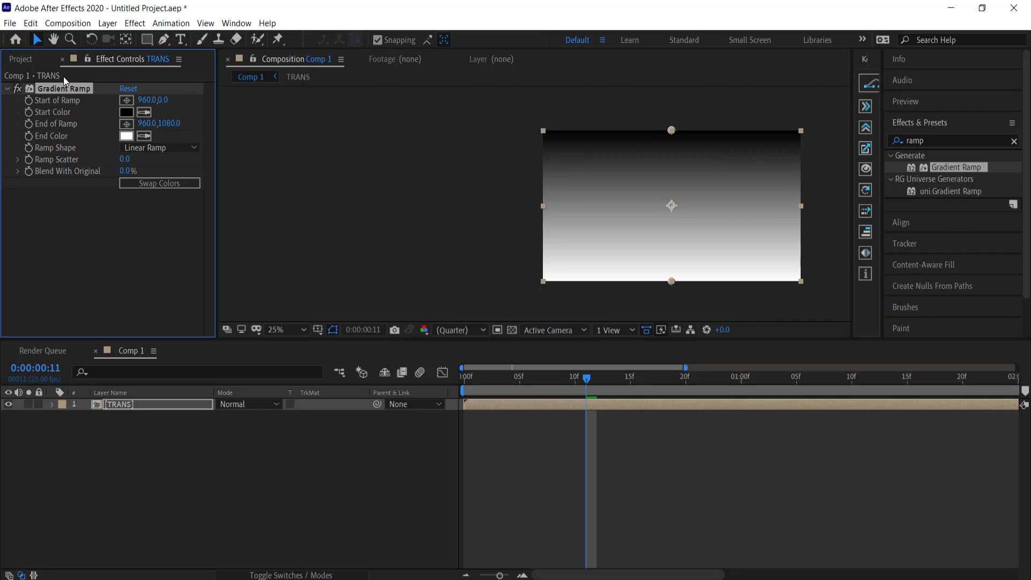
{"action": "key", "text": "Delete"}
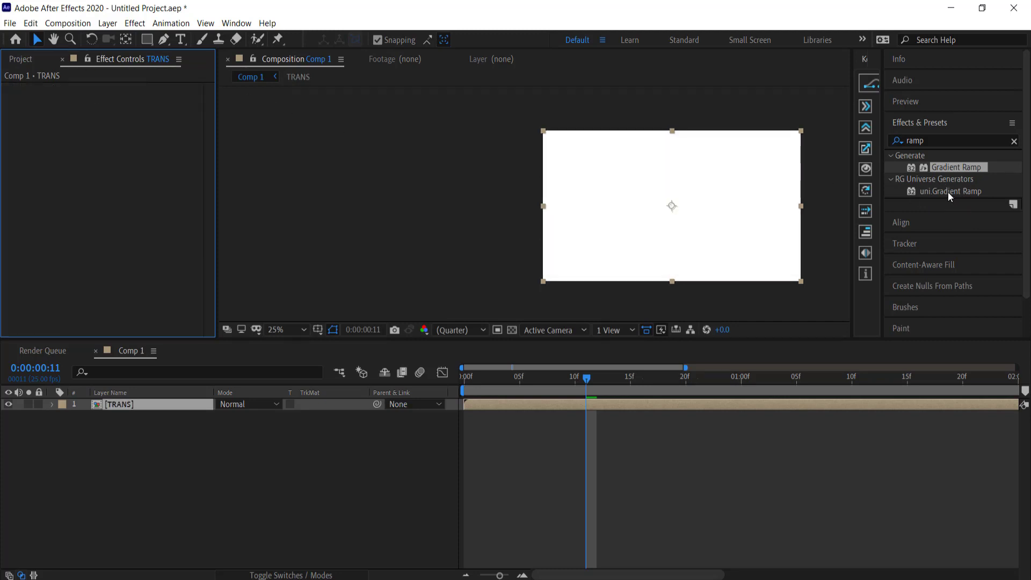
{"action": "double_click", "coordinate": [948, 192]}
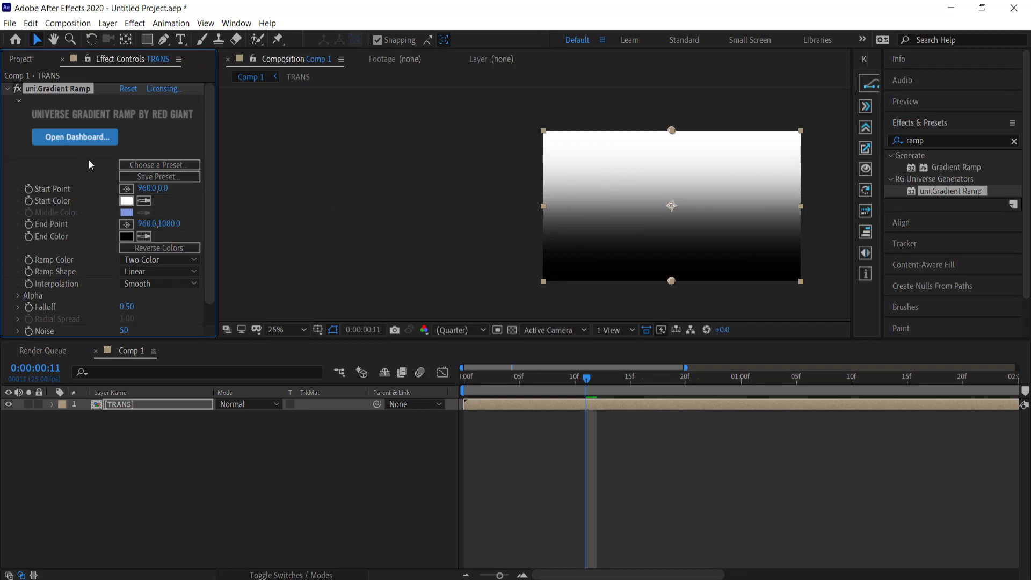
Apply the Golden preset to the uni.Gradient Ramp effect on the TRANS layer
{"action": "left_click", "coordinate": [149, 164]}
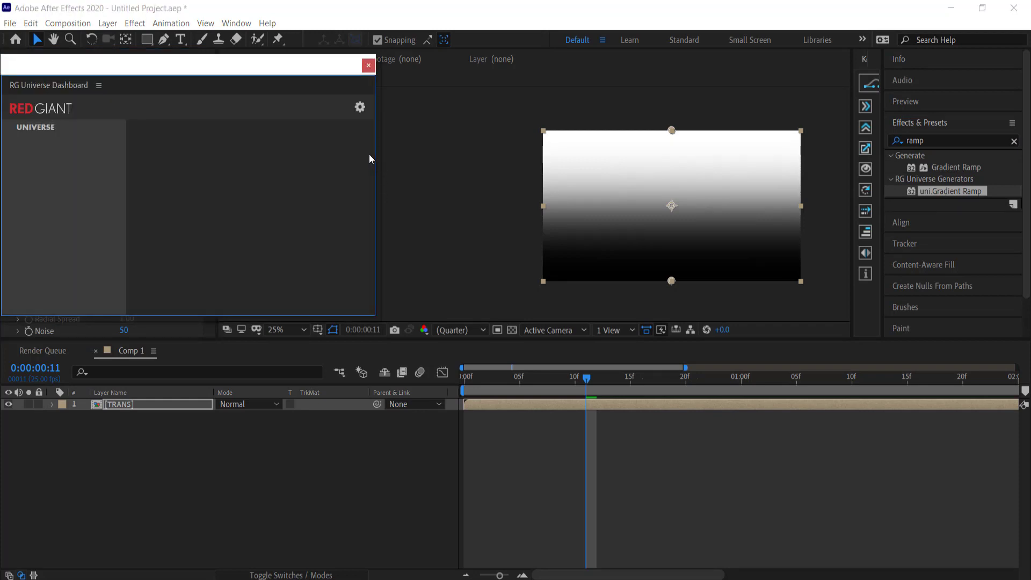
{"action": "left_click_drag", "start_coordinate": [368, 172], "coordinate": [378, 227]}
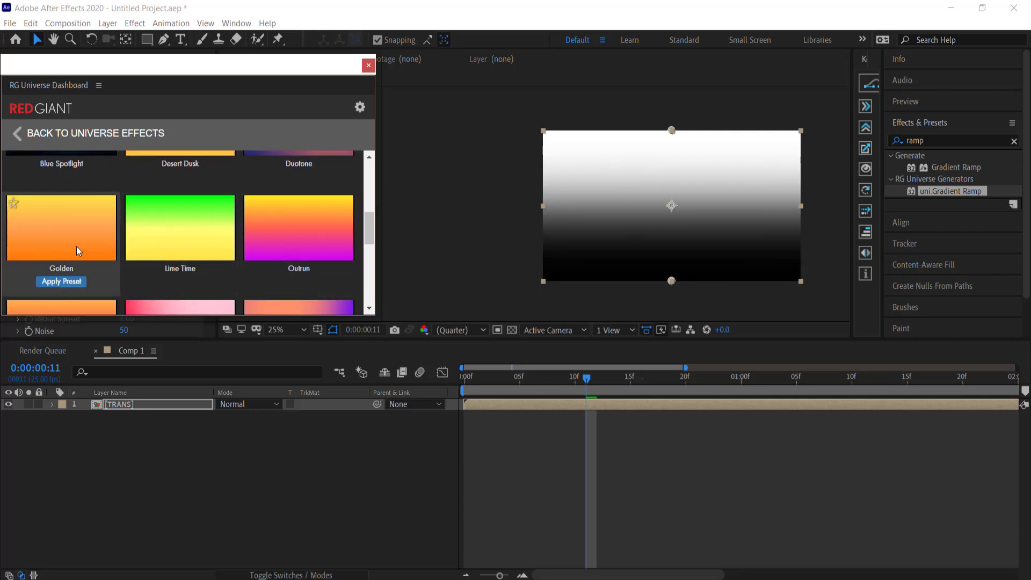
{"action": "left_click", "coordinate": [61, 281]}
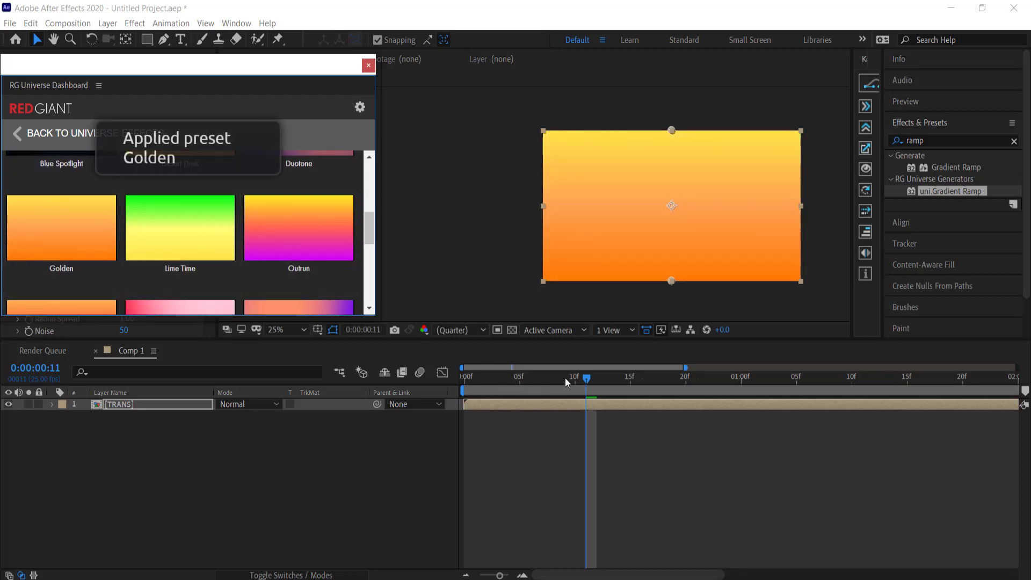
Play back the gradient-coloured drip animation and return to frame 0
{"action": "left_click", "coordinate": [527, 379]}
{"action": "key", "text": "space"}
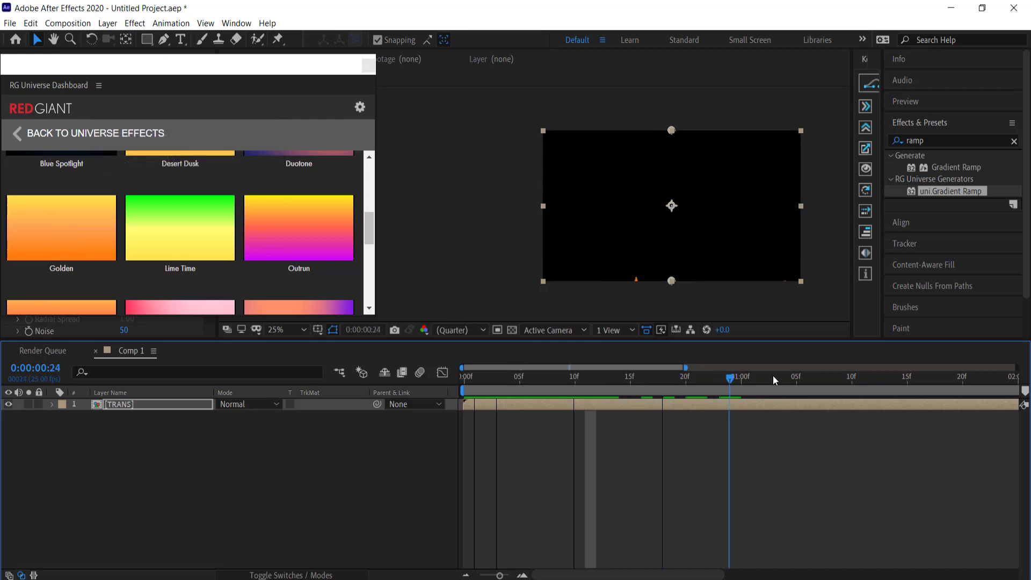
{"action": "left_click", "coordinate": [719, 379]}
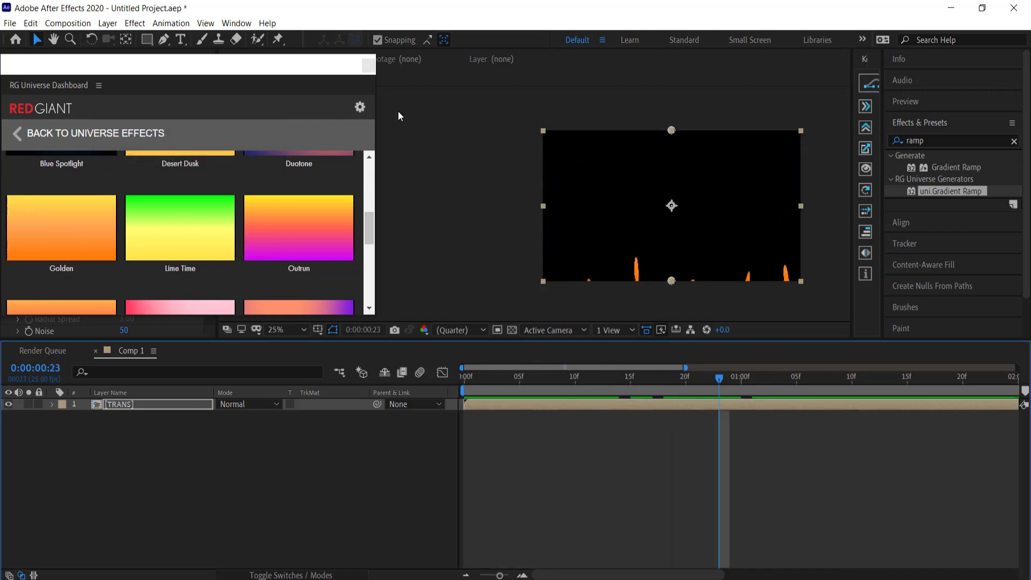
{"action": "key", "text": "space"}
{"action": "key", "text": "space"}
{"action": "key", "text": "Home"}
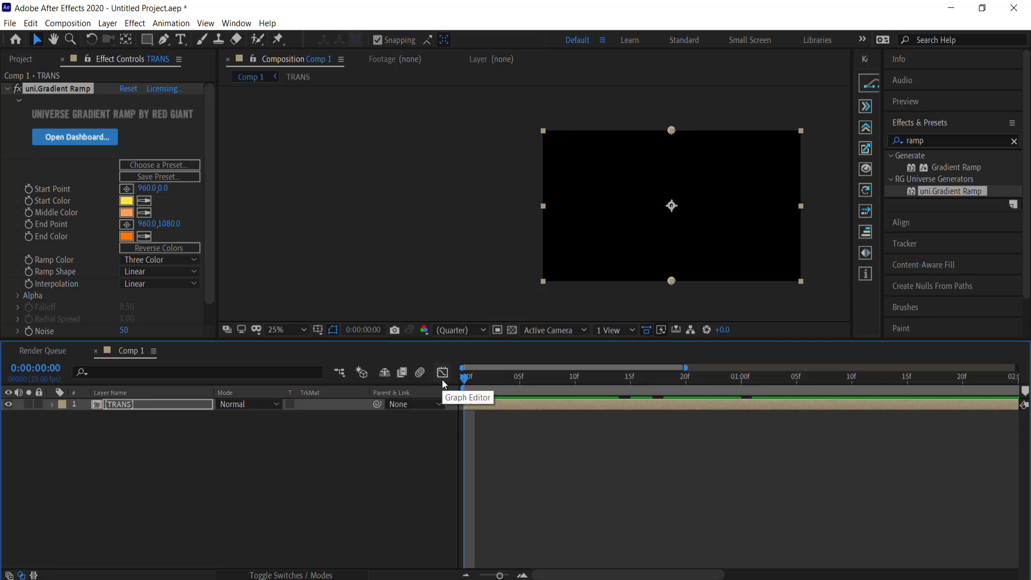
{"action": "mouse_move", "coordinate": [463, 378]}
{"action": "left_mouse_down"}
{"action": "mouse_move", "coordinate": [807, 382]}
{"action": "mouse_move", "coordinate": [465, 379]}
{"action": "left_mouse_up"}
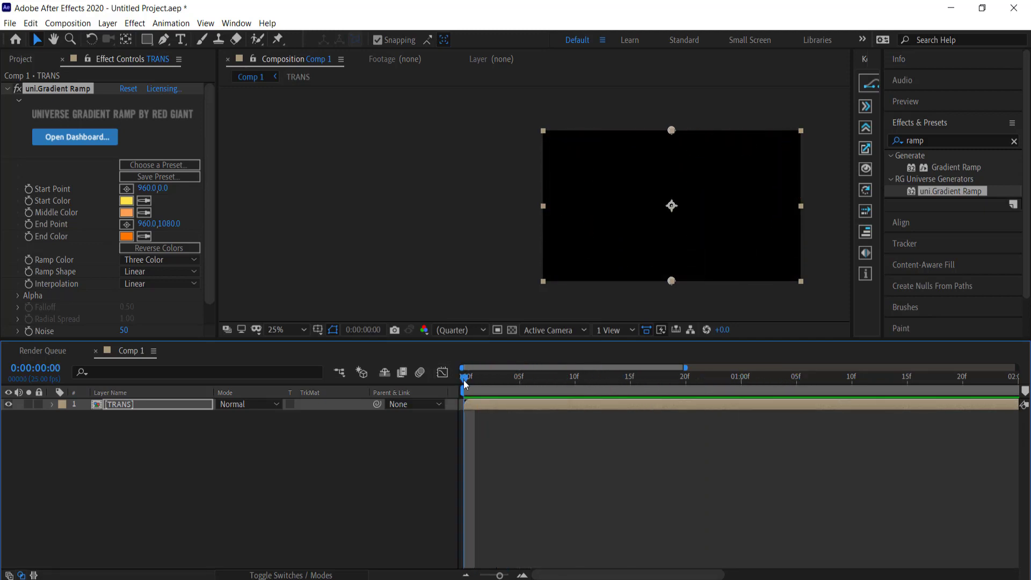
Add the project clip Pexels Videos 2253184.mp4 to Comp 1 beneath TRANS, starting at frame 0, and preview it
{"action": "left_click", "coordinate": [8, 89]}
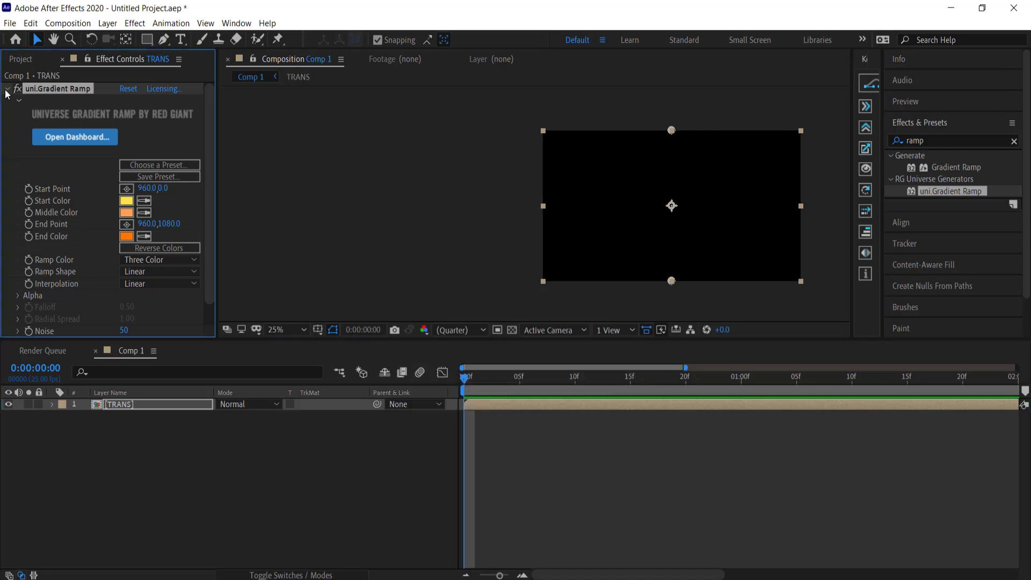
{"action": "left_click", "coordinate": [21, 59]}
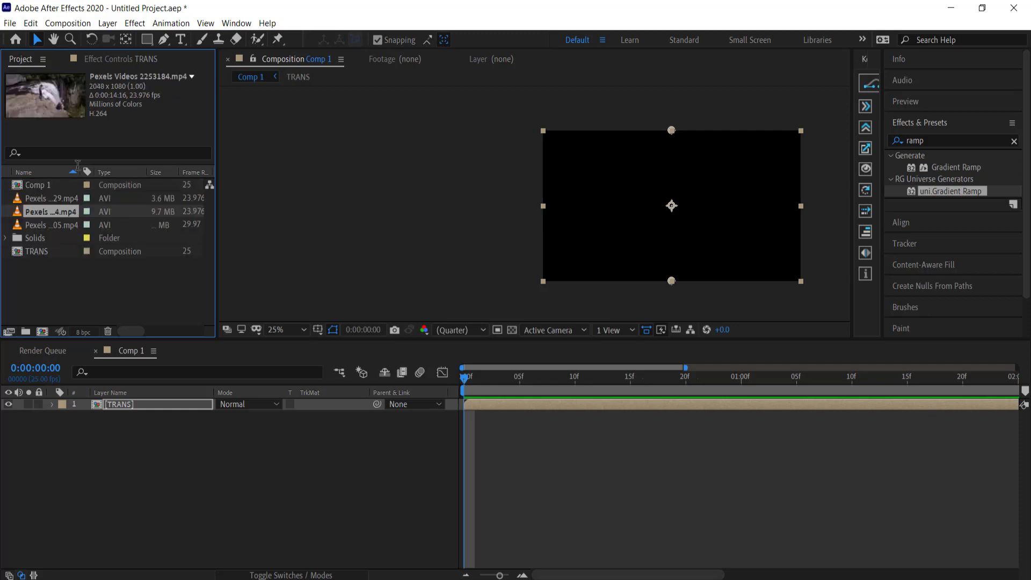
{"action": "left_click_drag", "start_coordinate": [49, 212], "coordinate": [468, 418]}
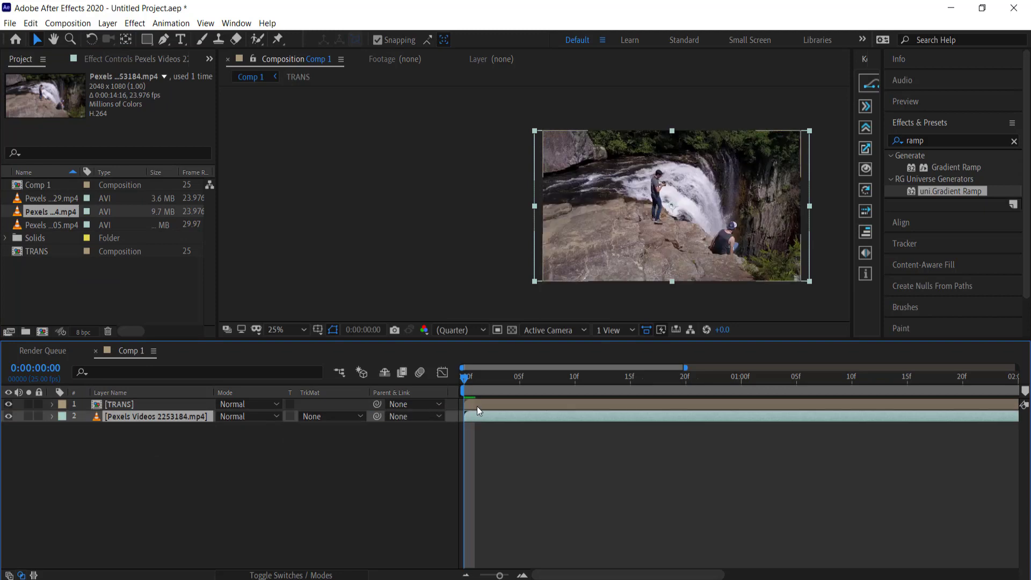
{"action": "left_click", "coordinate": [495, 406]}
{"action": "key", "text": "space"}
{"action": "key", "text": "space"}
Shift the TRANS layer so it starts at 0:00:01:00 and play back the composition from frame 0
{"action": "left_click_drag", "start_coordinate": [587, 402], "coordinate": [737, 400]}
{"action": "left_click_drag", "start_coordinate": [462, 375], "coordinate": [436, 381]}
{"action": "key", "text": "space"}
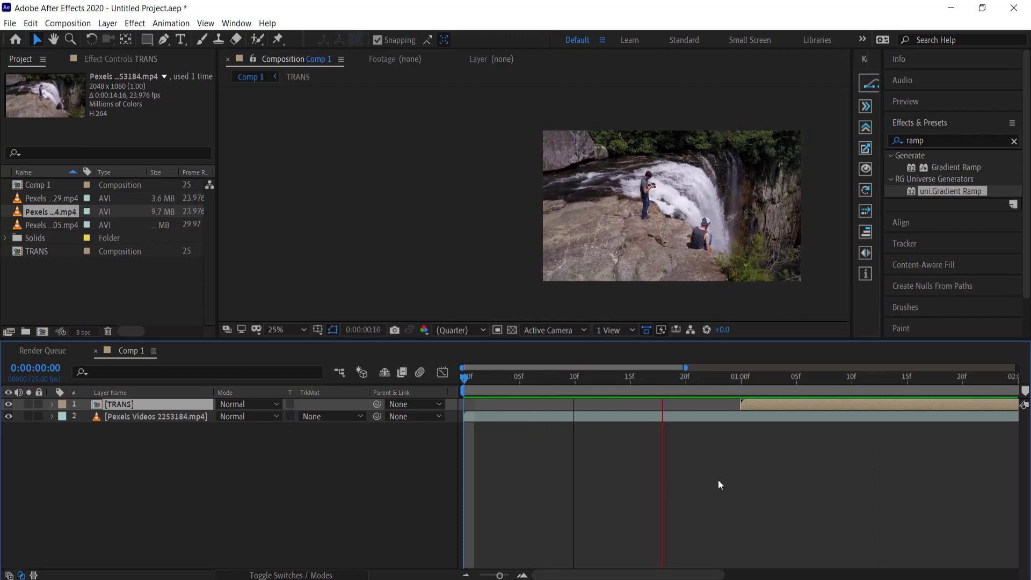
{"action": "key", "text": "space"}
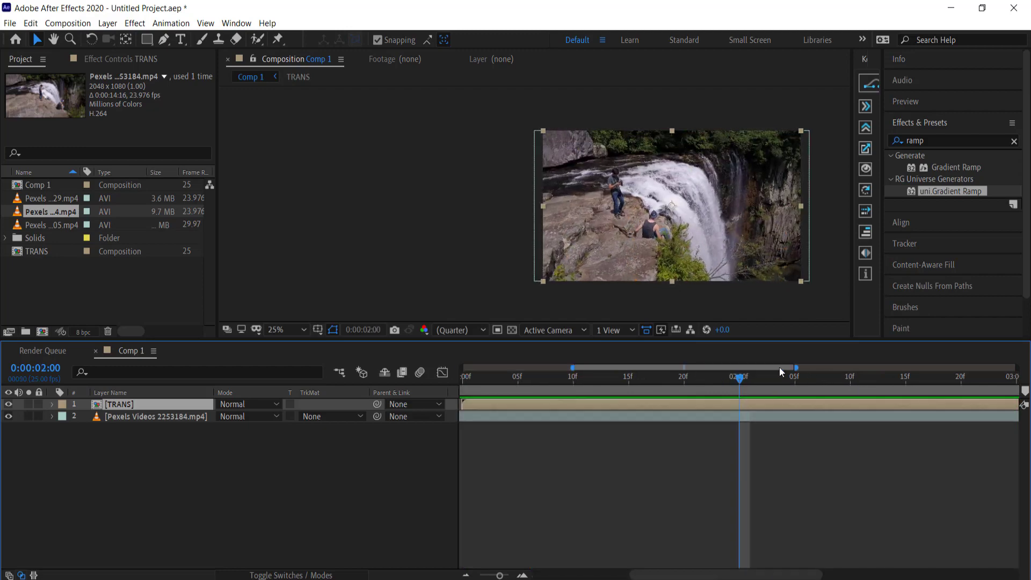
Insert Pexels Videos 2555805.mp4 between TRANS and the waterfall clip, with its start at 0:00:01:10
{"action": "left_click_drag", "start_coordinate": [739, 378], "coordinate": [740, 402]}
{"action": "left_click", "coordinate": [46, 199]}
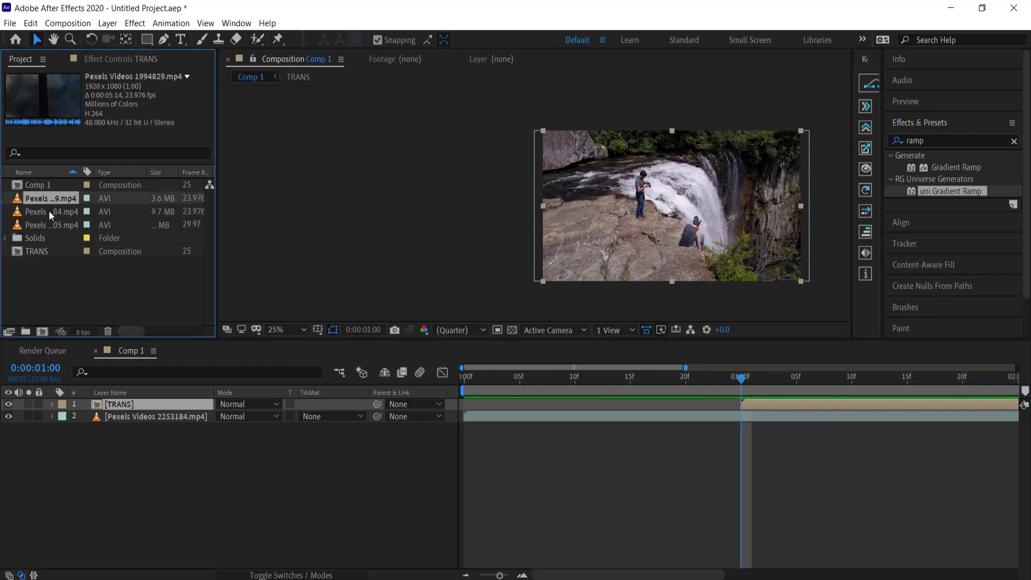
{"action": "left_click", "coordinate": [45, 226]}
{"action": "left_click_drag", "start_coordinate": [45, 226], "coordinate": [197, 473]}
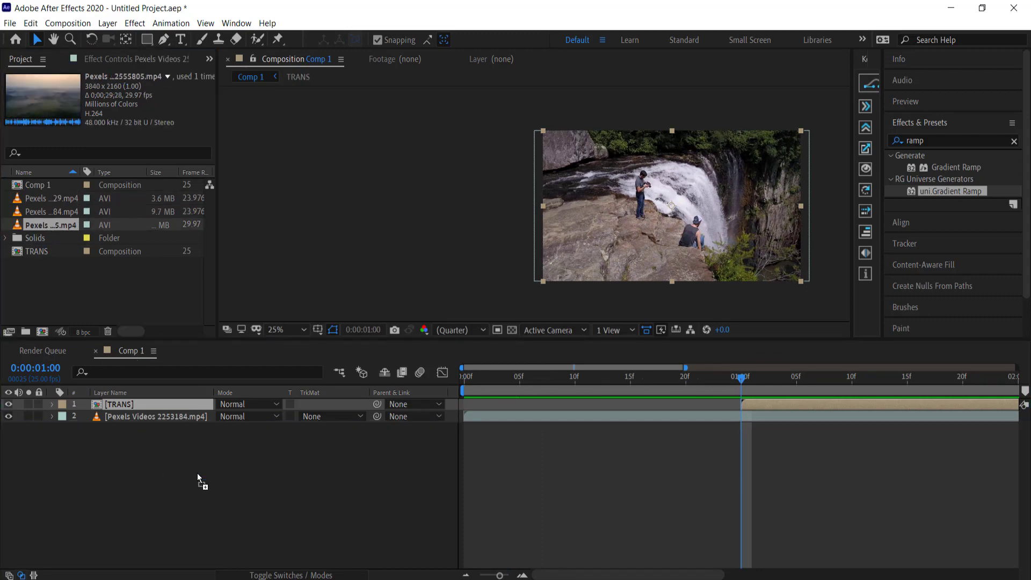
{"action": "left_click_drag", "start_coordinate": [170, 428], "coordinate": [167, 415]}
{"action": "left_click_drag", "start_coordinate": [776, 385], "coordinate": [808, 378]}
{"action": "key", "text": "alt+["}
Stretch the TRANS layer vertically so it extends beyond the frame, then play back the first transition
{"action": "left_click", "coordinate": [749, 378]}
{"action": "left_click", "coordinate": [111, 404]}
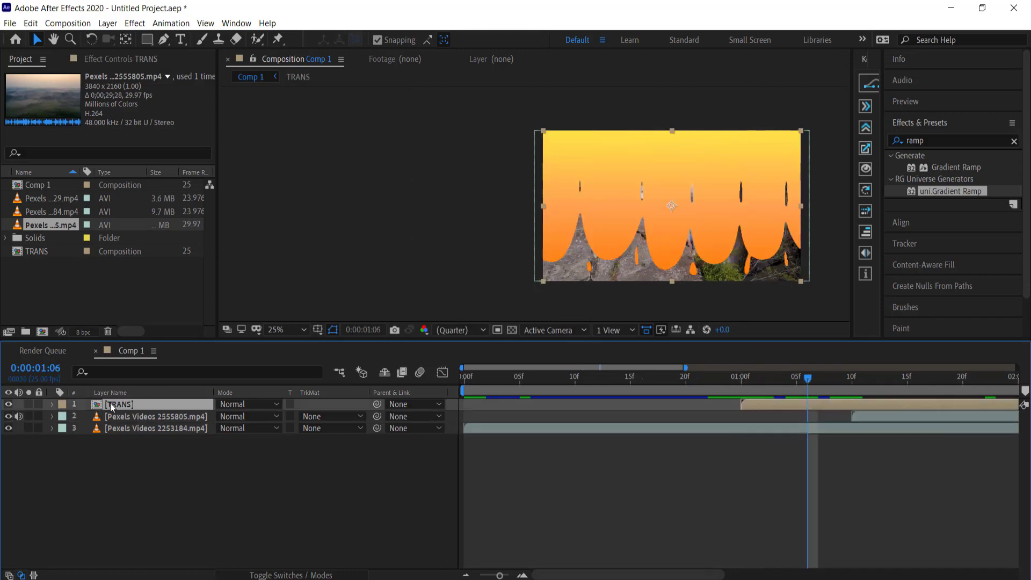
{"action": "left_click_drag", "start_coordinate": [673, 130], "coordinate": [679, 81]}
{"action": "left_click_drag", "start_coordinate": [807, 379], "coordinate": [677, 376]}
{"action": "key", "text": "space"}
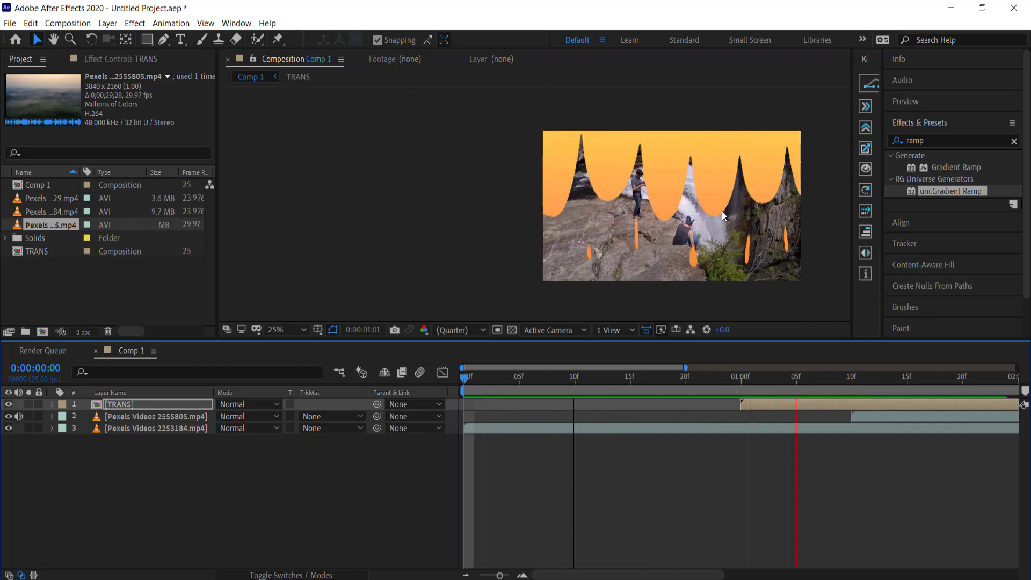
{"action": "key", "text": "space"}
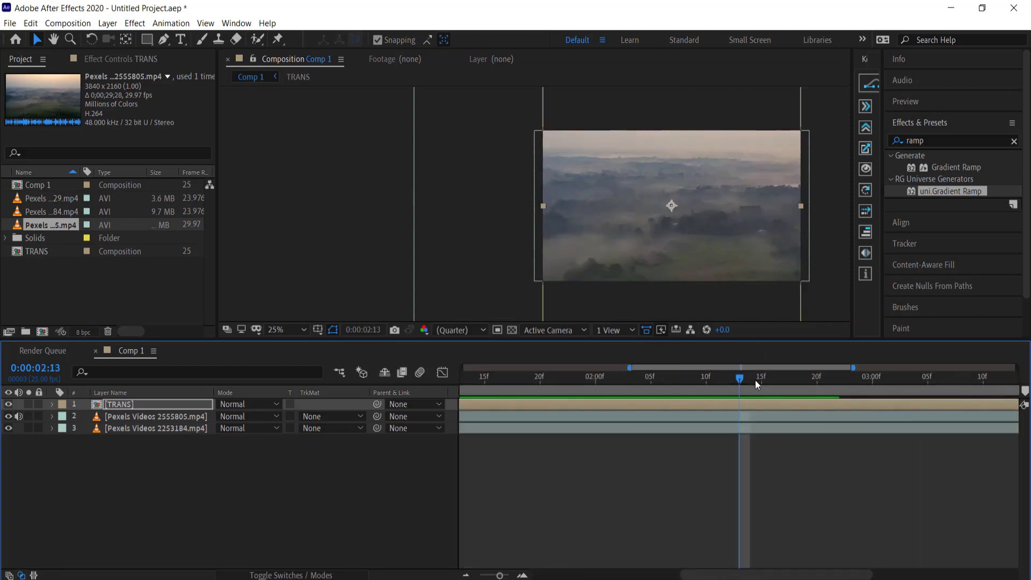
Duplicate the TRANS layer and shift the copy so it starts at 0:00:02:00
{"action": "left_click_drag", "start_coordinate": [735, 379], "coordinate": [702, 378]}
{"action": "left_click", "coordinate": [174, 507]}
{"action": "left_click", "coordinate": [137, 408]}
{"action": "key", "text": "ctrl+d"}
{"action": "left_click_drag", "start_coordinate": [727, 408], "coordinate": [959, 404]}
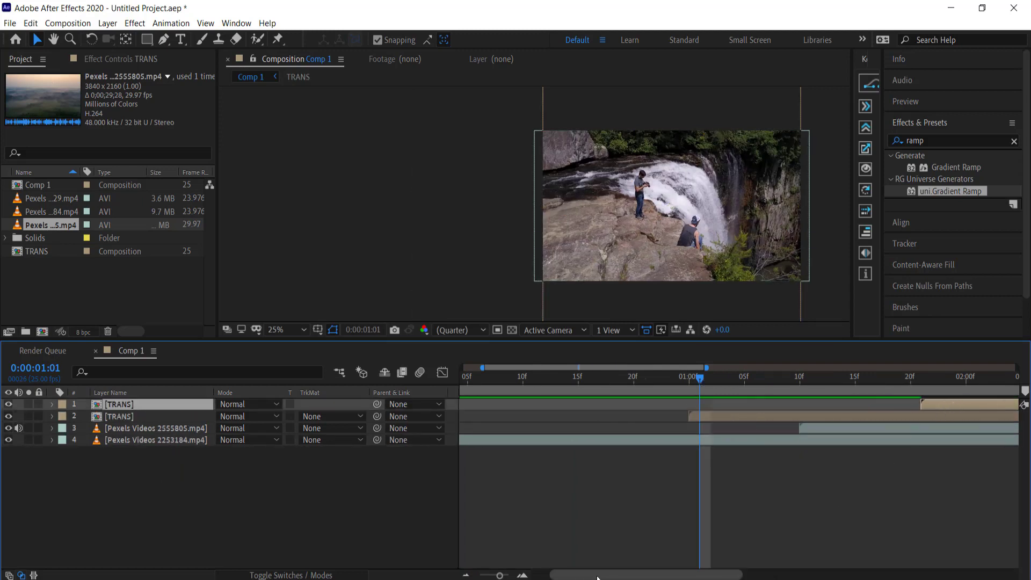
{"action": "left_click_drag", "start_coordinate": [730, 575], "coordinate": [768, 575]}
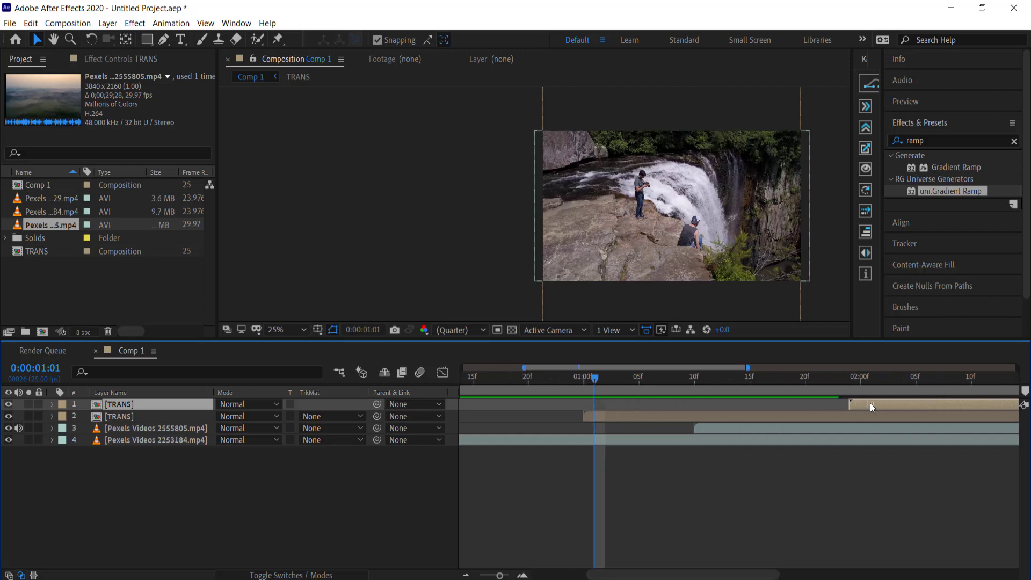
{"action": "left_click_drag", "start_coordinate": [877, 404], "coordinate": [888, 404]}
Set the Rotation of the duplicated TRANS layer to 90°
{"action": "key", "text": "r"}
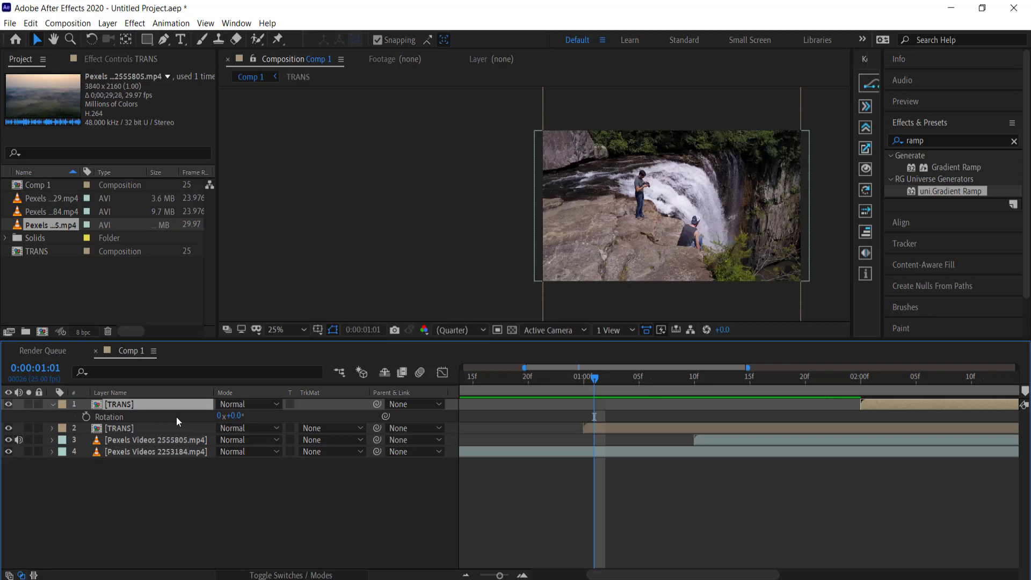
{"action": "left_click", "coordinate": [234, 416]}
{"action": "type", "text": "90"}
{"action": "key", "text": "Return"}
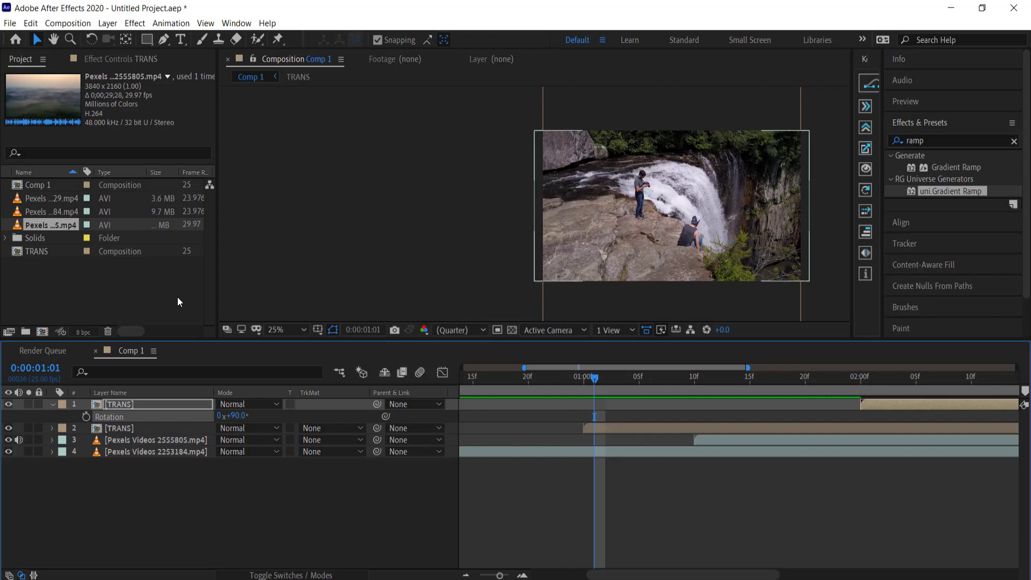
Add Pexels Videos 1994829.mp4 beneath both TRANS layers, starting at 0:00:02:13, and scrub into the second transition
{"action": "left_click_drag", "start_coordinate": [51, 198], "coordinate": [178, 433]}
{"action": "left_click_drag", "start_coordinate": [543, 440], "coordinate": [1008, 441]}
{"action": "left_click_drag", "start_coordinate": [596, 383], "coordinate": [916, 385]}
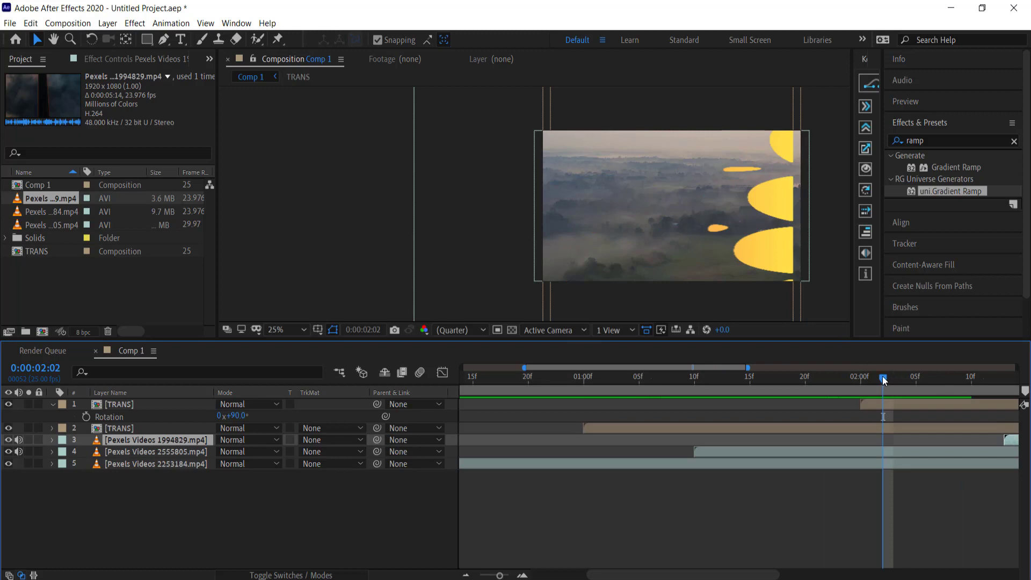
At 0:00:02:06, widen the rotated TRANS layer until it covers the full frame width
{"action": "left_click", "coordinate": [922, 377]}
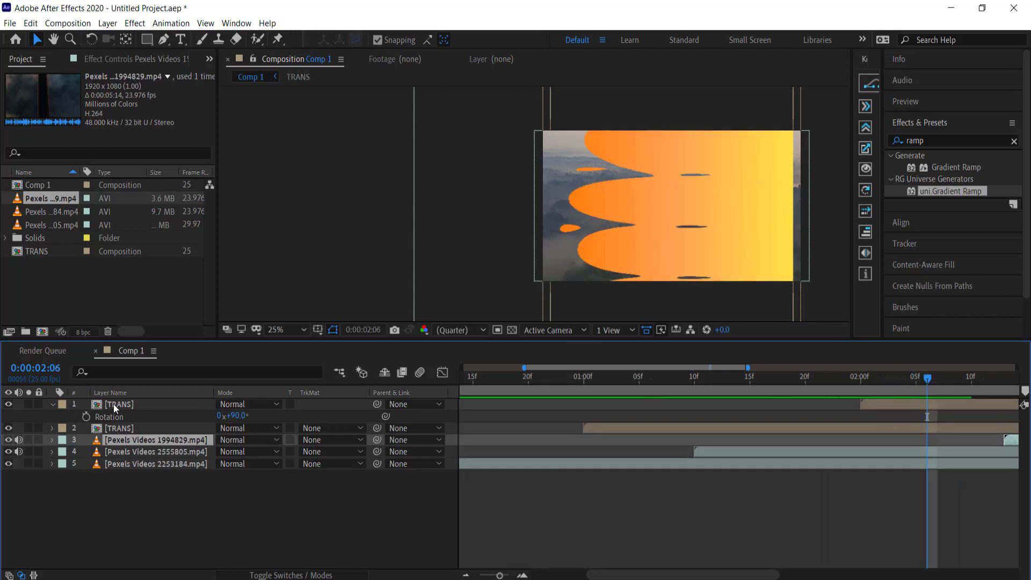
{"action": "left_click", "coordinate": [682, 239]}
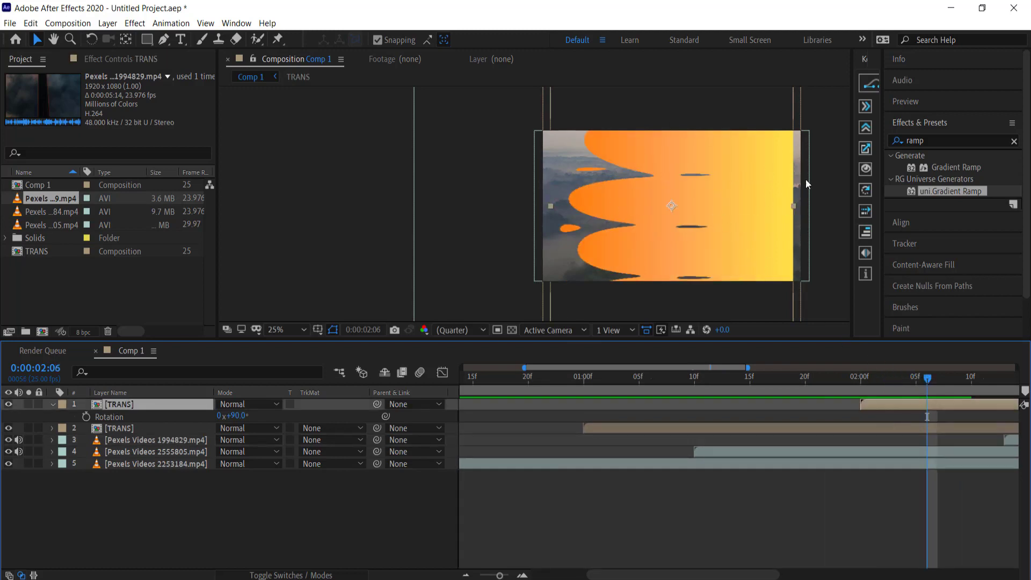
{"action": "left_click", "coordinate": [794, 206]}
{"action": "left_click_drag", "start_coordinate": [794, 205], "coordinate": [817, 204]}
Play back the whole sequence with both transitions from frame 0
{"action": "left_click_drag", "start_coordinate": [928, 376], "coordinate": [272, 382]}
{"action": "key", "text": "space"}
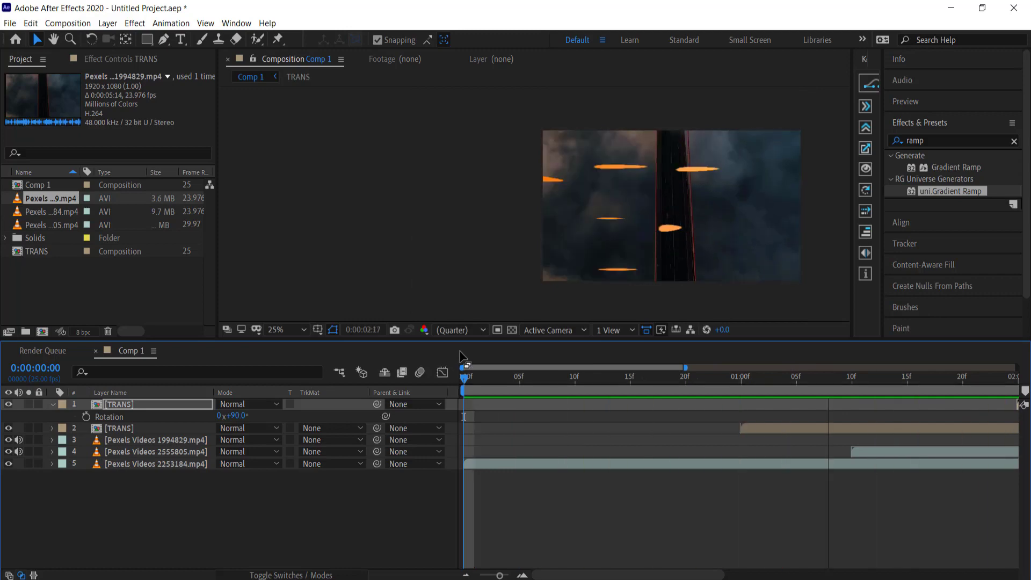
{"action": "key", "text": "space"}
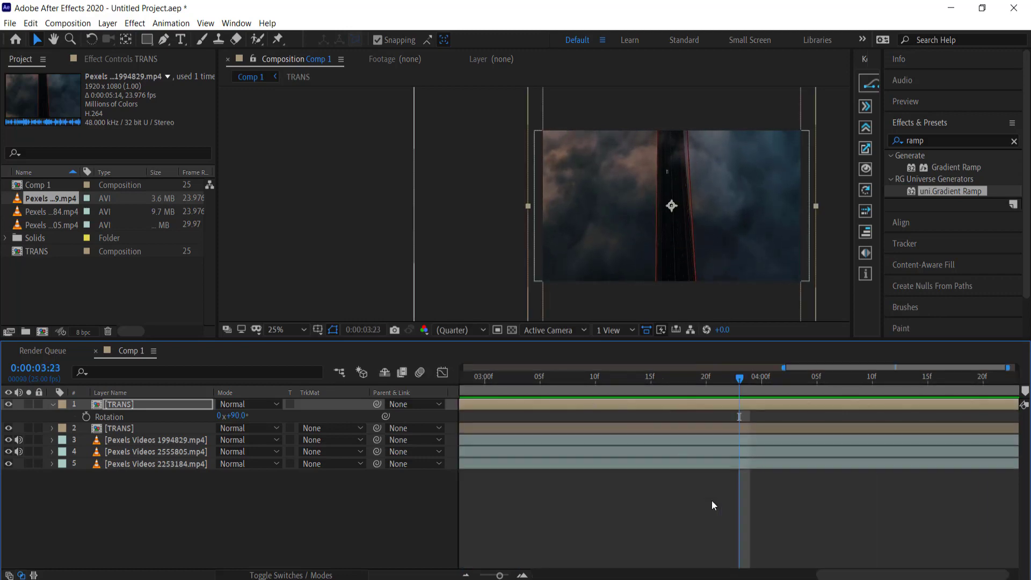
{"action": "left_click_drag", "start_coordinate": [814, 575], "coordinate": [472, 573]}
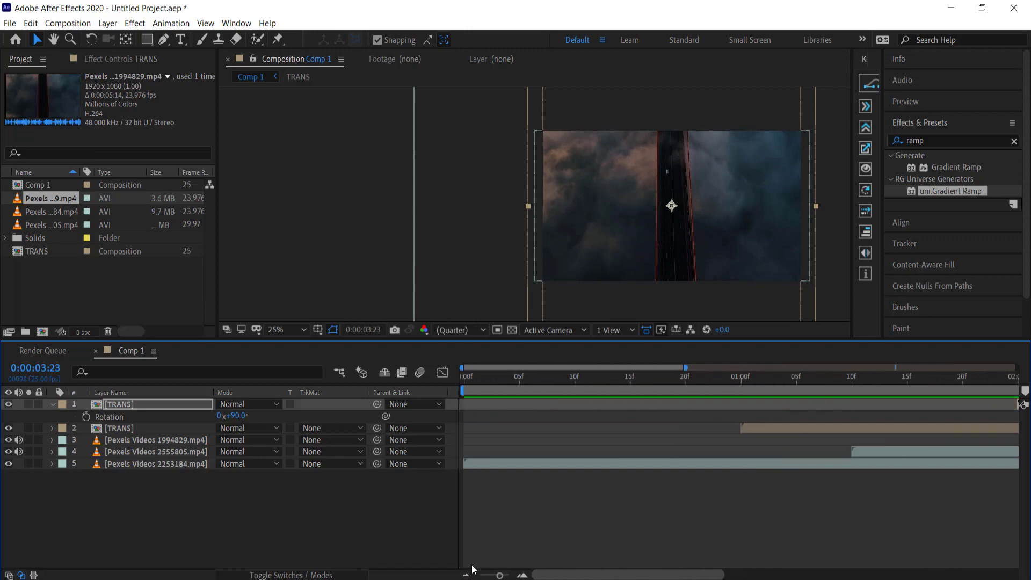